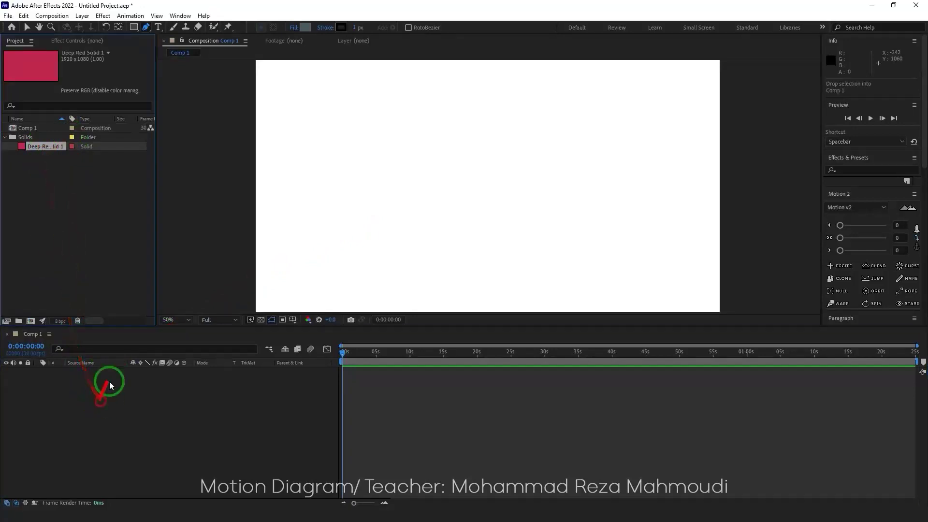
Add the Deep Red solid to Comp 1 and show the rulers around the composition view.
{"action": "left_click_drag", "start_coordinate": [161, 436], "coordinate": [191, 185]}
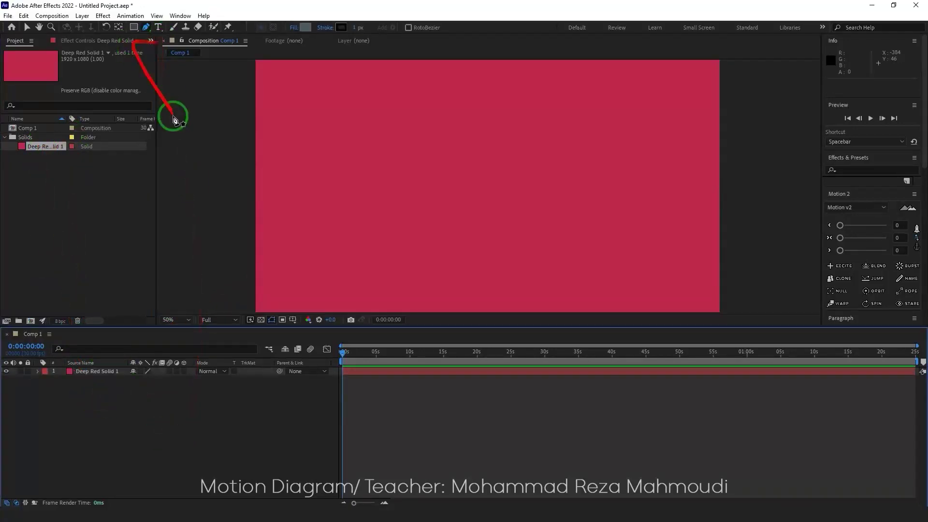
{"action": "key", "text": "ctrl+r"}
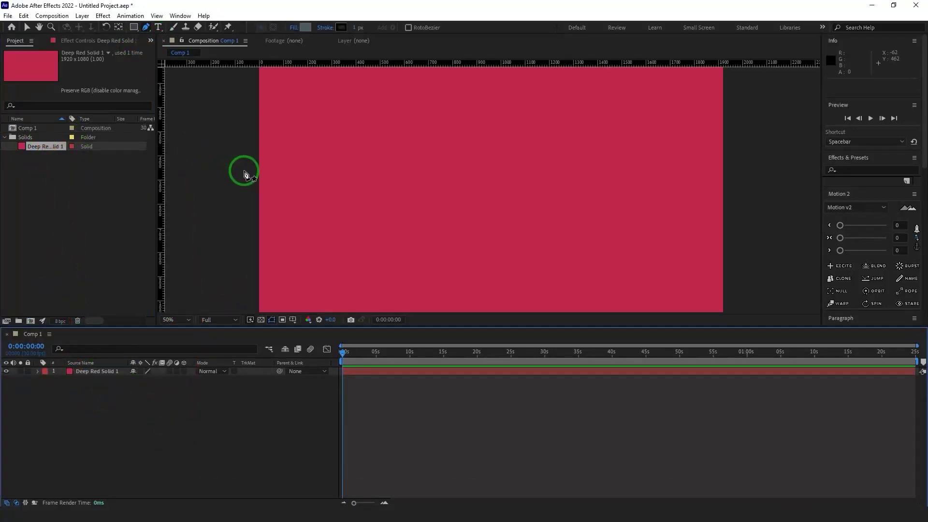
Place a vertical and a horizontal guide through the frame's centre, using a small temporary rectangle's anchor point as reference.
{"action": "left_click", "coordinate": [133, 27]}
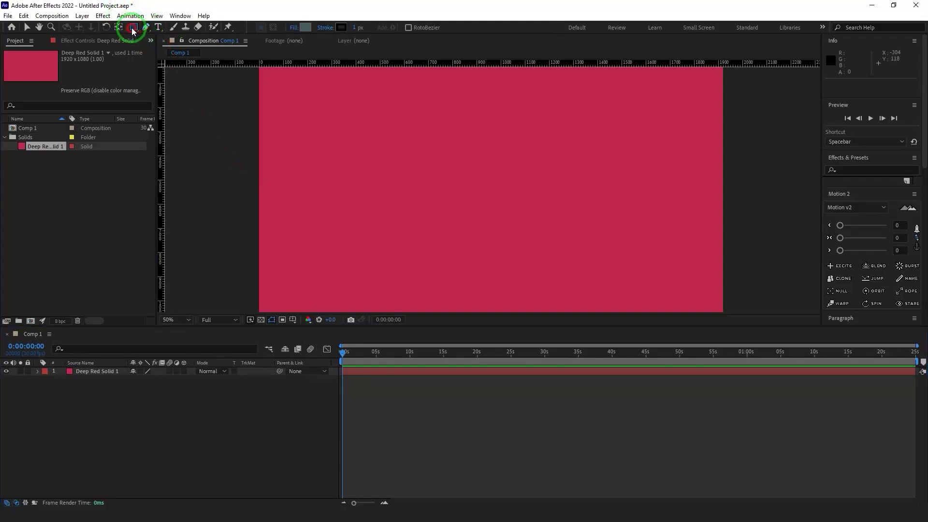
{"action": "left_click_drag", "start_coordinate": [489, 201], "coordinate": [486, 213]}
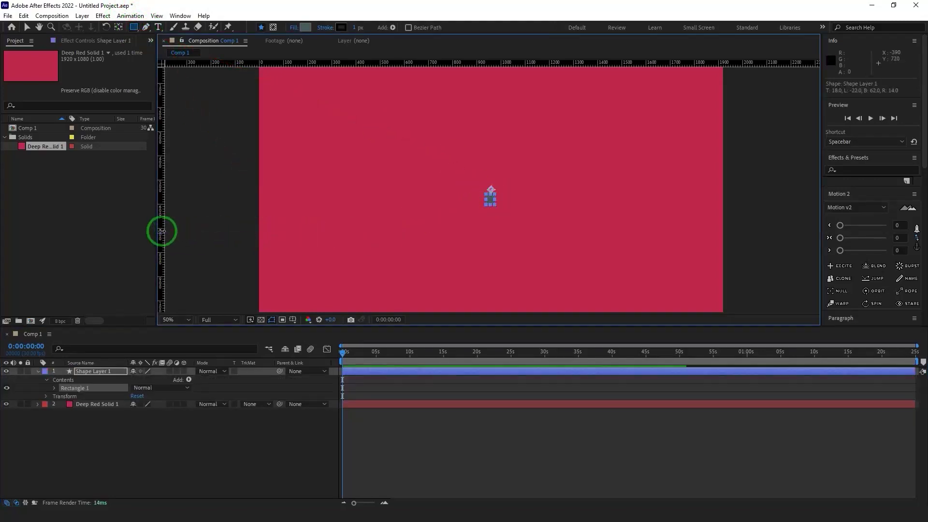
{"action": "left_click_drag", "start_coordinate": [161, 232], "coordinate": [490, 152]}
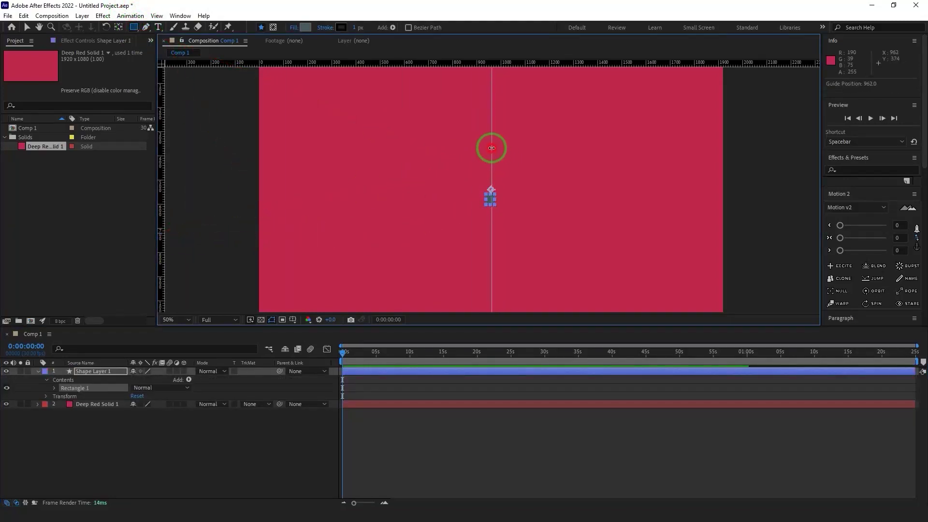
{"action": "left_click_drag", "start_coordinate": [545, 63], "coordinate": [428, 188]}
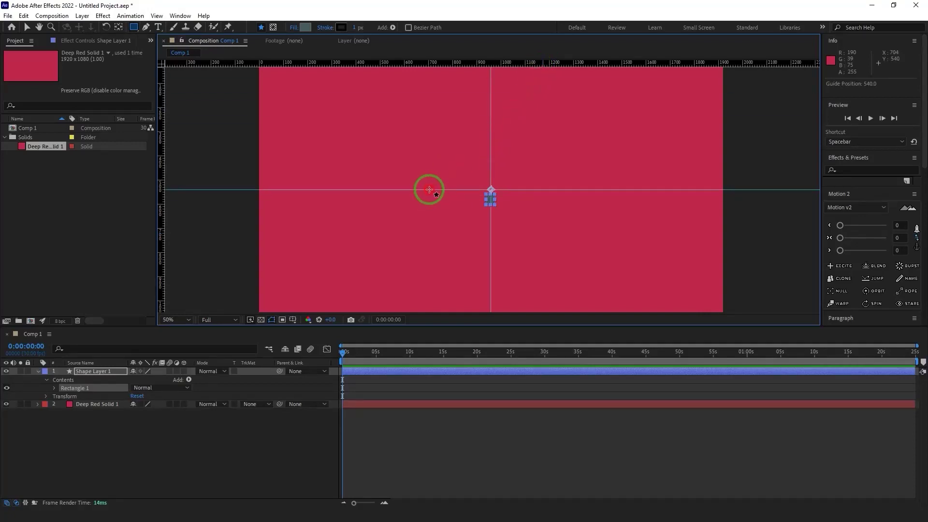
{"action": "key", "text": "Delete"}
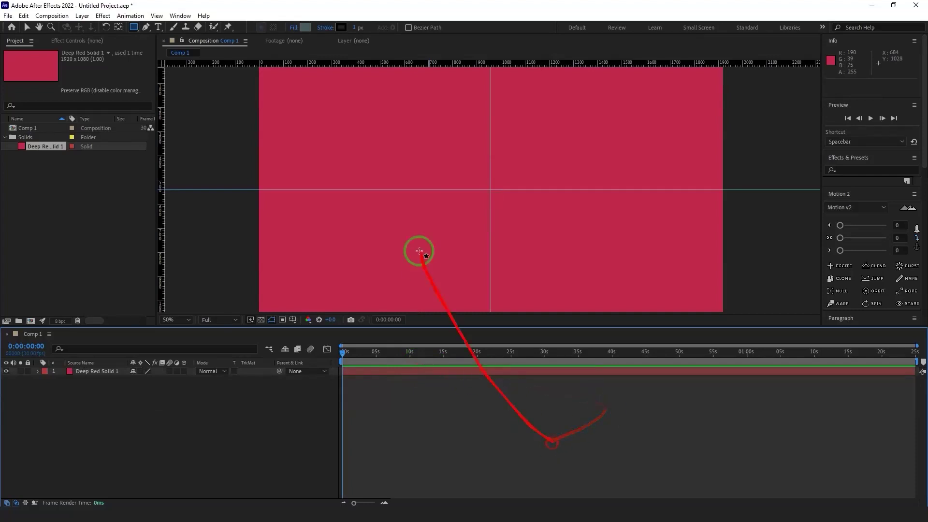
{"action": "left_click", "coordinate": [145, 28]}
{"action": "scroll", "coordinate": [488, 242], "scroll_direction": "up", "scroll_amount": 2}
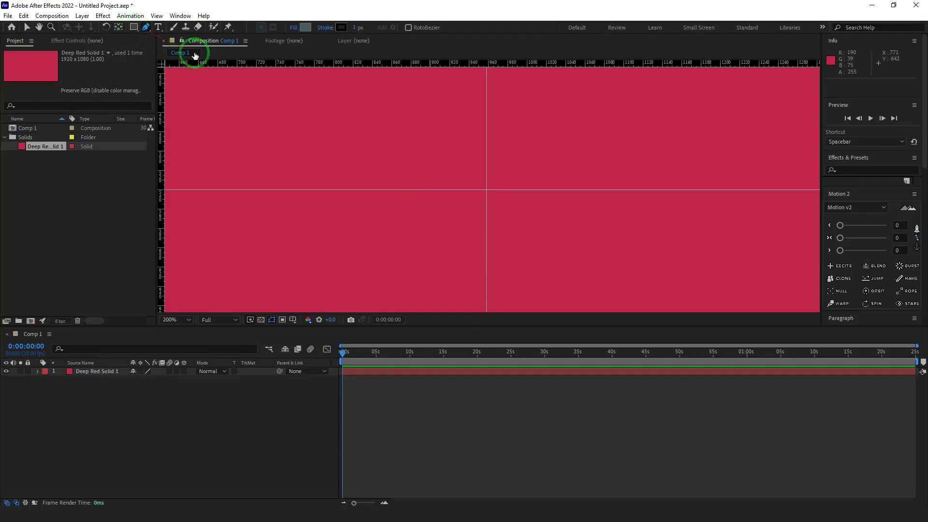
{"action": "key", "text": "comma"}
{"action": "key", "text": "comma"}
{"action": "key", "text": "comma"}
{"action": "key", "text": "comma"}
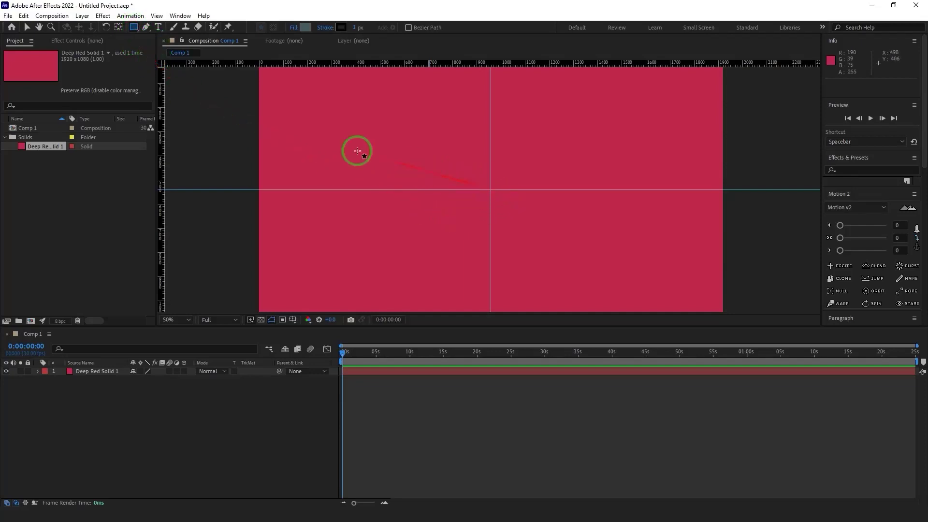
Import the cube image 1.png and place it in Comp 1 above the red solid.
{"action": "double_click", "coordinate": [107, 249]}
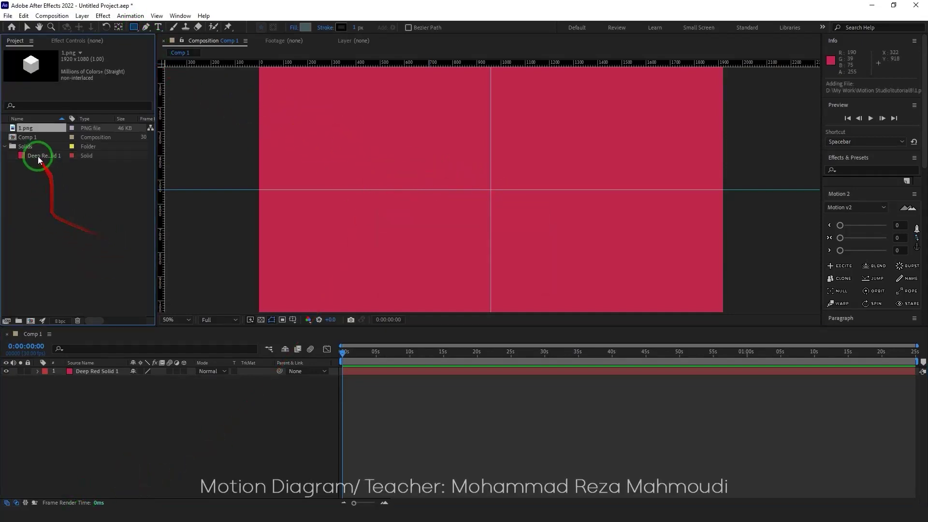
{"action": "mouse_move", "coordinate": [39, 160]}
{"action": "left_mouse_down"}
{"action": "mouse_move", "coordinate": [83, 393]}
{"action": "mouse_move", "coordinate": [108, 385]}
{"action": "mouse_move", "coordinate": [106, 374]}
{"action": "mouse_move", "coordinate": [119, 399]}
{"action": "left_mouse_up"}
{"action": "left_click", "coordinate": [126, 410]}
Trace the cube's left face corner by corner with the Pen tool as a closed four-point shape.
{"action": "left_click", "coordinate": [146, 27]}
{"action": "scroll", "coordinate": [475, 176], "scroll_direction": "up", "scroll_amount": 3}
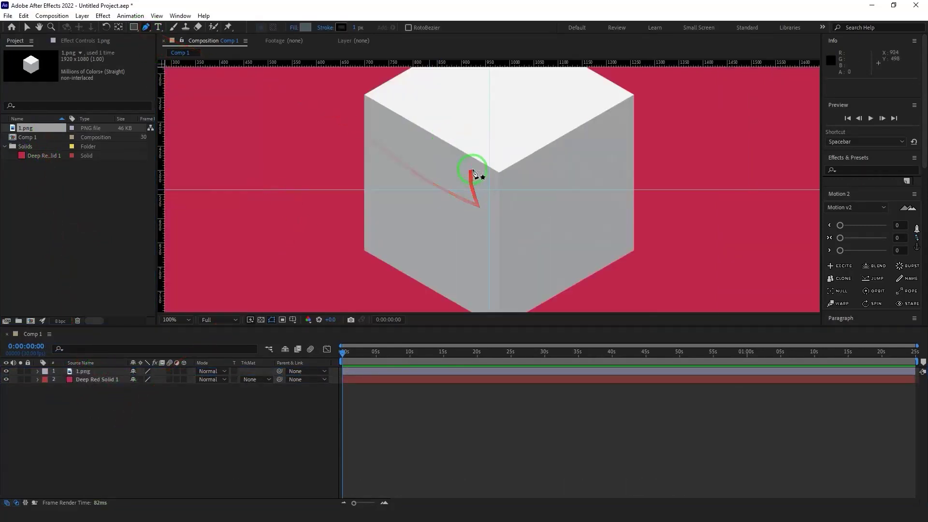
{"action": "left_click_drag", "start_coordinate": [469, 227], "coordinate": [573, 335]}
{"action": "left_click_drag", "start_coordinate": [371, 131], "coordinate": [661, 335]}
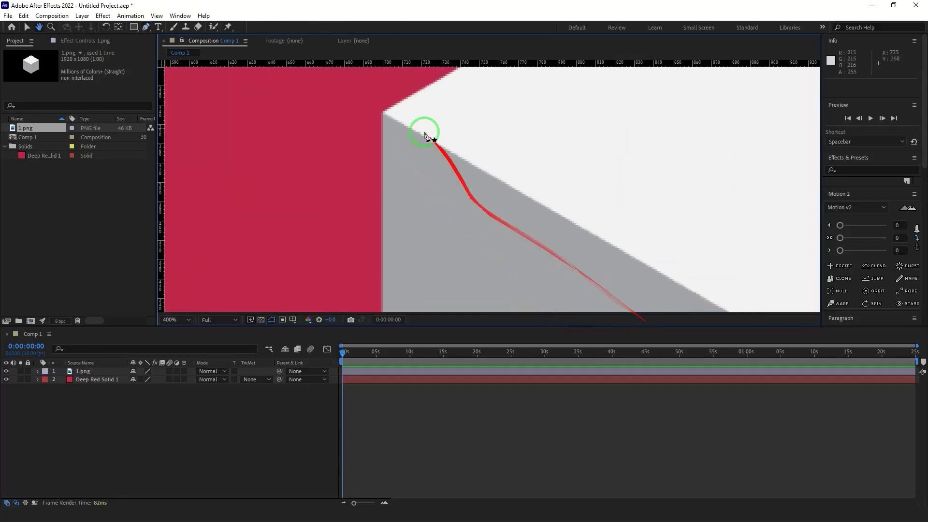
{"action": "left_click", "coordinate": [382, 110]}
{"action": "left_click_drag", "start_coordinate": [744, 256], "coordinate": [312, 42]}
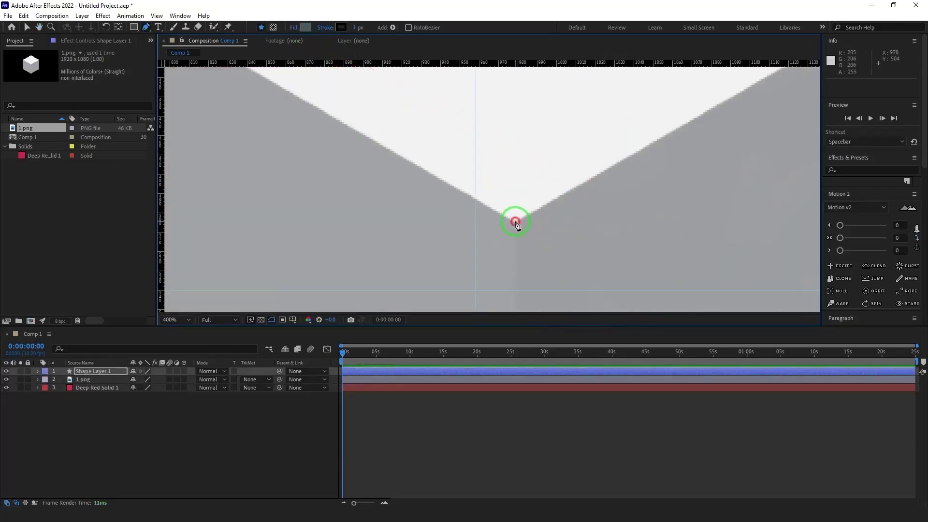
{"action": "left_click", "coordinate": [515, 222]}
{"action": "left_click_drag", "start_coordinate": [590, 274], "coordinate": [544, 35]}
{"action": "left_click_drag", "start_coordinate": [509, 252], "coordinate": [554, 62]}
{"action": "left_click_drag", "start_coordinate": [541, 234], "coordinate": [544, 87]}
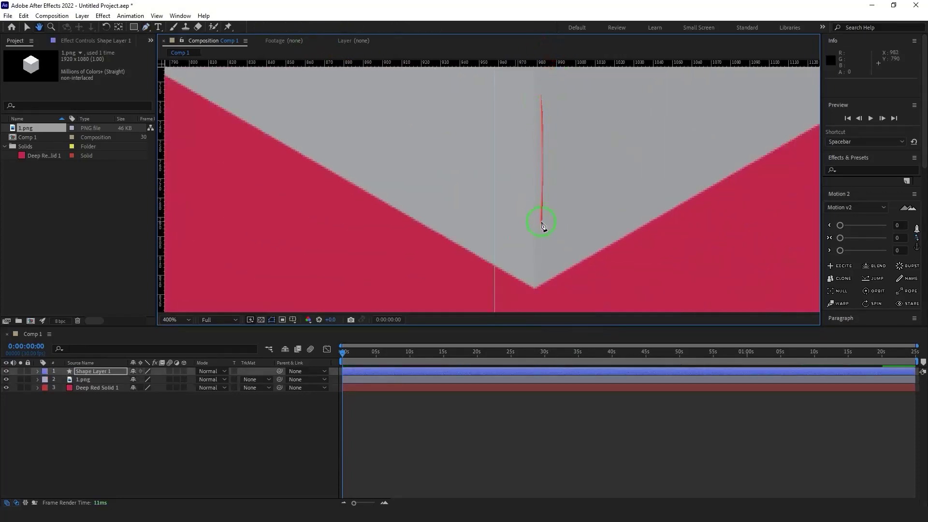
{"action": "left_click", "coordinate": [533, 289]}
{"action": "left_click_drag", "start_coordinate": [328, 124], "coordinate": [710, 289]}
{"action": "left_click_drag", "start_coordinate": [317, 155], "coordinate": [406, 217]}
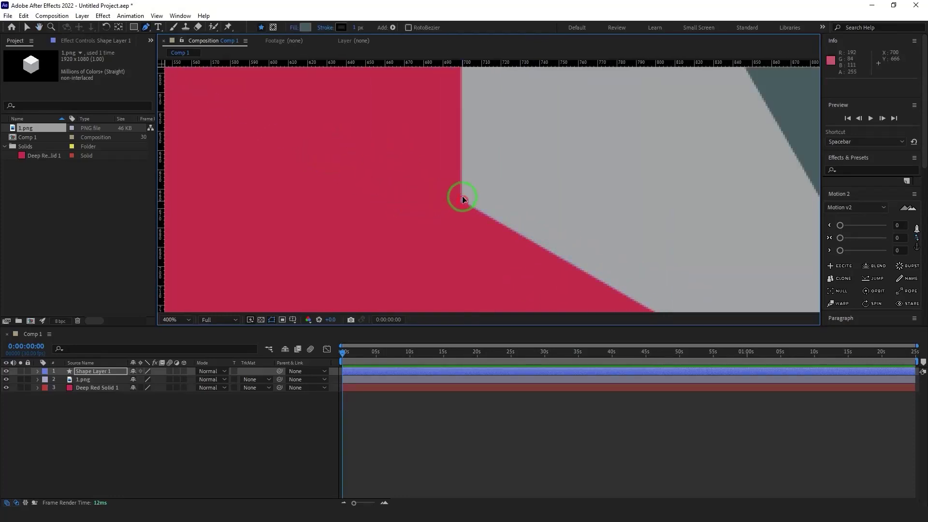
{"action": "left_click_drag", "start_coordinate": [463, 196], "coordinate": [405, 181]}
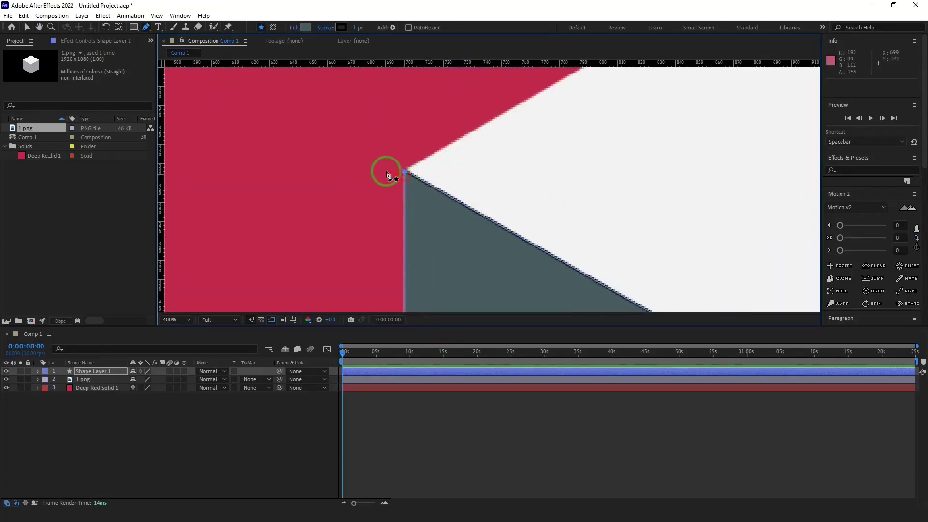
Remove the left-face shape's fill and set its stroke width to 3 px.
{"action": "left_click", "coordinate": [293, 27]}
{"action": "left_click", "coordinate": [415, 231]}
{"action": "left_click", "coordinate": [444, 288]}
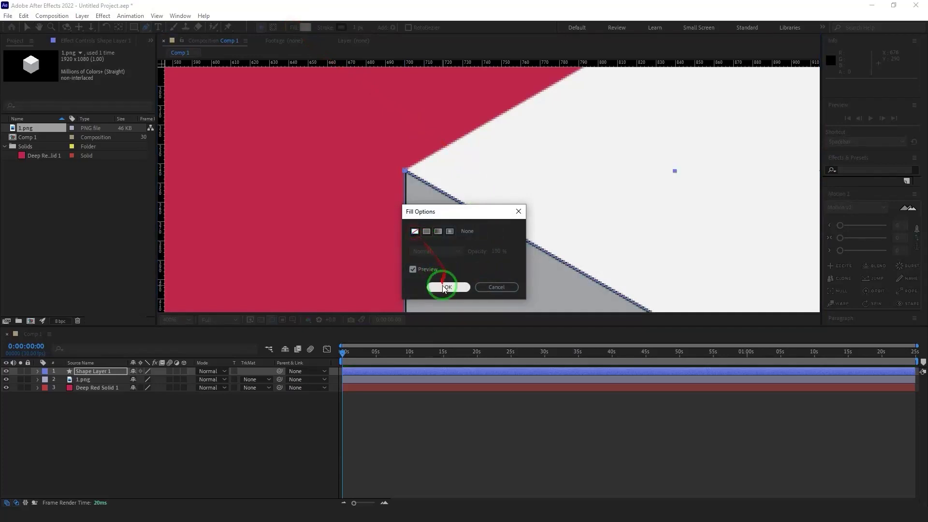
{"action": "left_click", "coordinate": [357, 28]}
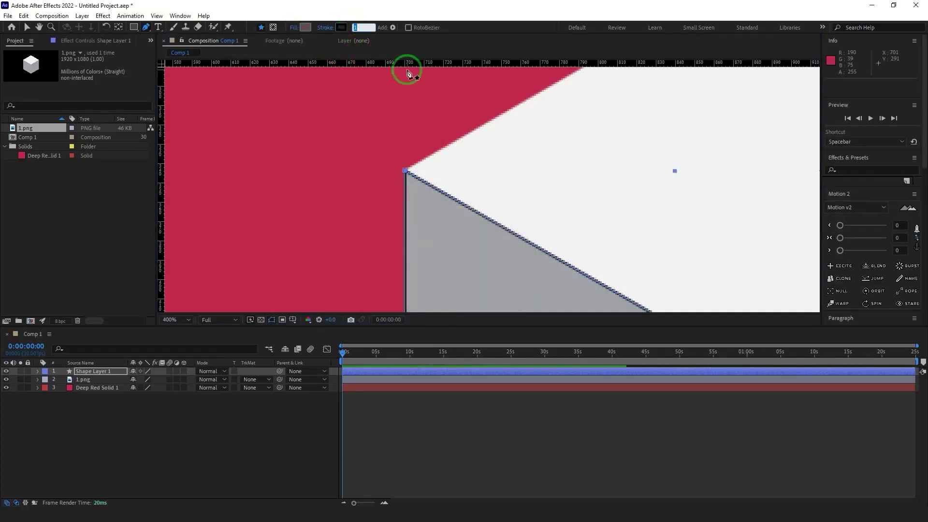
{"action": "type", "text": "3"}
{"action": "key", "text": "Return"}
Sample the background red as the left-face shape's stroke colour and lighten it to pink.
{"action": "left_click", "coordinate": [342, 27]}
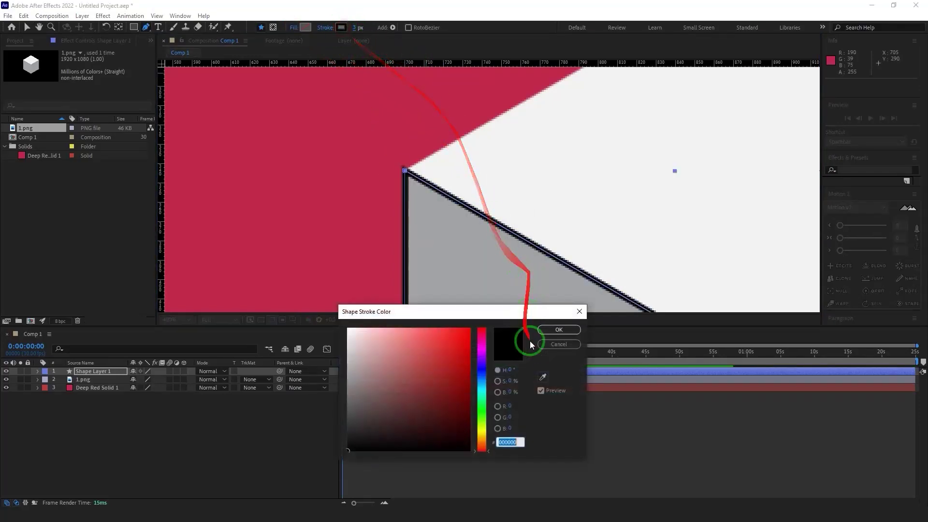
{"action": "left_click", "coordinate": [543, 377]}
{"action": "left_click", "coordinate": [324, 170]}
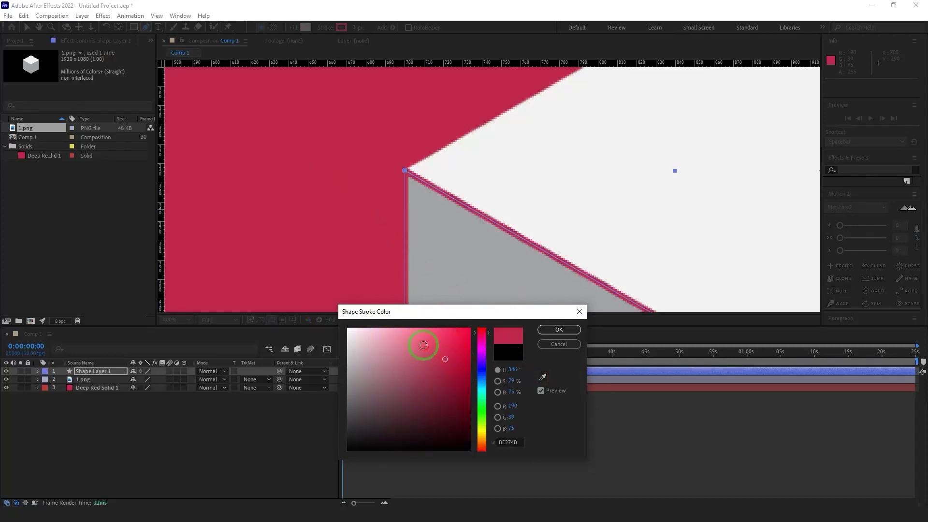
{"action": "left_click_drag", "start_coordinate": [423, 346], "coordinate": [418, 337]}
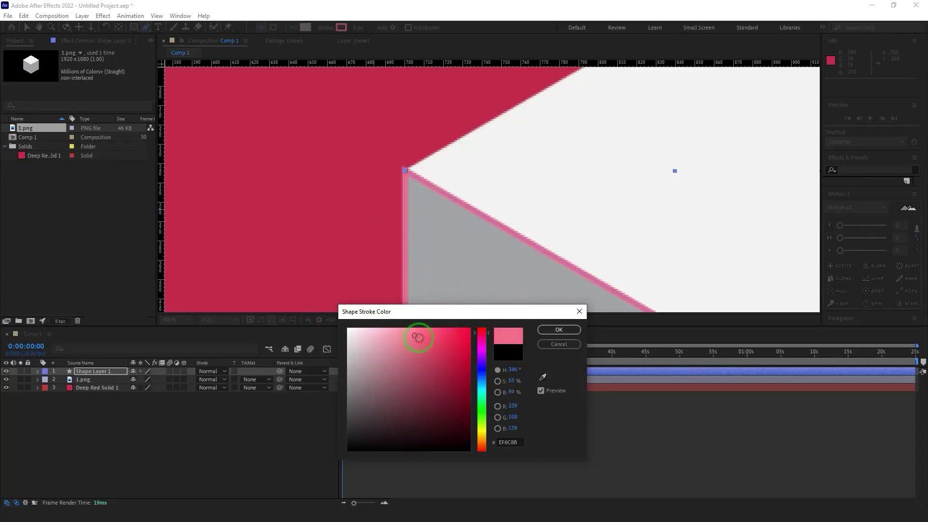
{"action": "key", "text": "Return"}
Set the left-face shape's stroke colour to black (000000).
{"action": "left_click", "coordinate": [340, 29]}
{"action": "left_click_drag", "start_coordinate": [432, 391], "coordinate": [301, 477]}
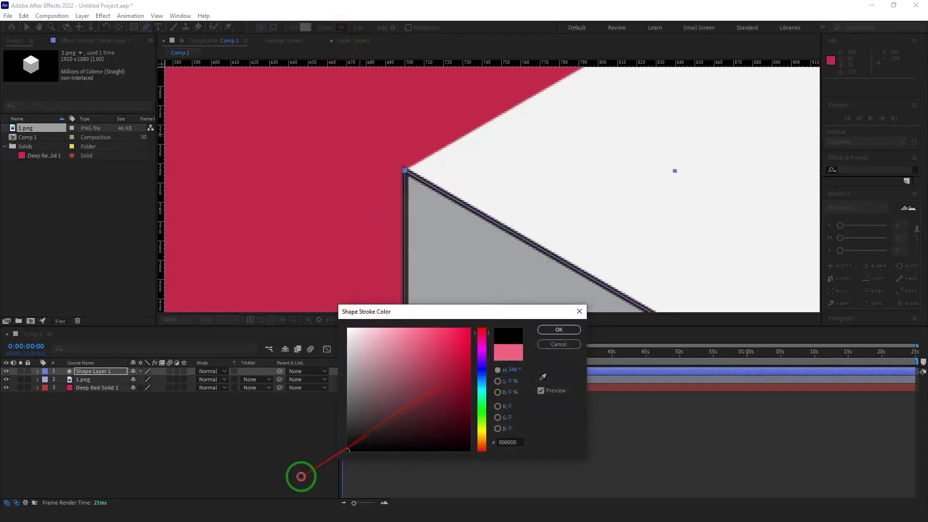
{"action": "left_click", "coordinate": [559, 330]}
Give the left-face shape a solid fill in a lighter pink derived from the sampled background red.
{"action": "left_click", "coordinate": [298, 28]}
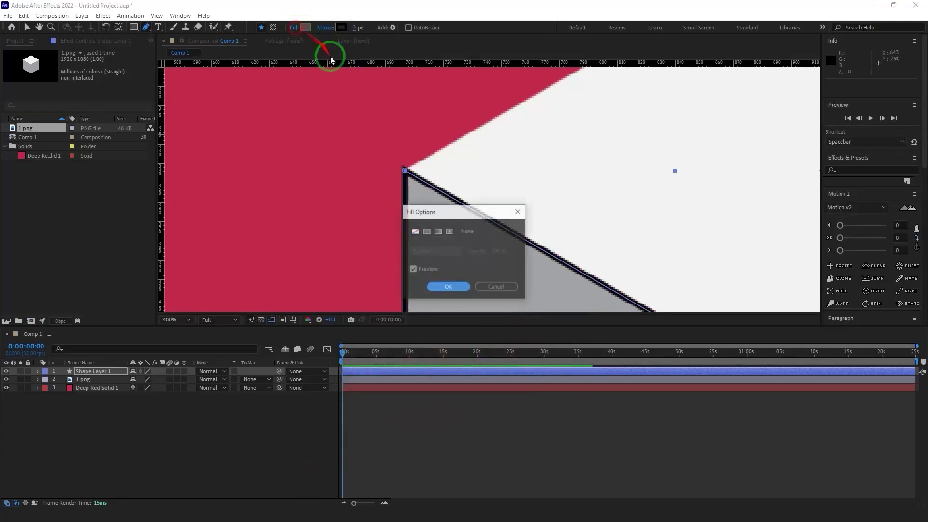
{"action": "left_click", "coordinate": [427, 231]}
{"action": "left_click", "coordinate": [448, 286]}
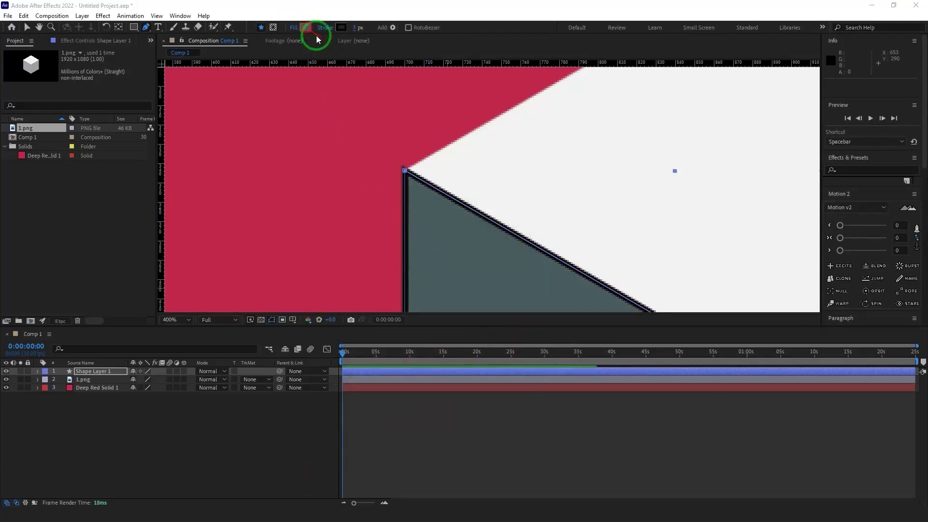
{"action": "left_click", "coordinate": [313, 33]}
{"action": "left_click", "coordinate": [542, 377]}
{"action": "left_click", "coordinate": [315, 220]}
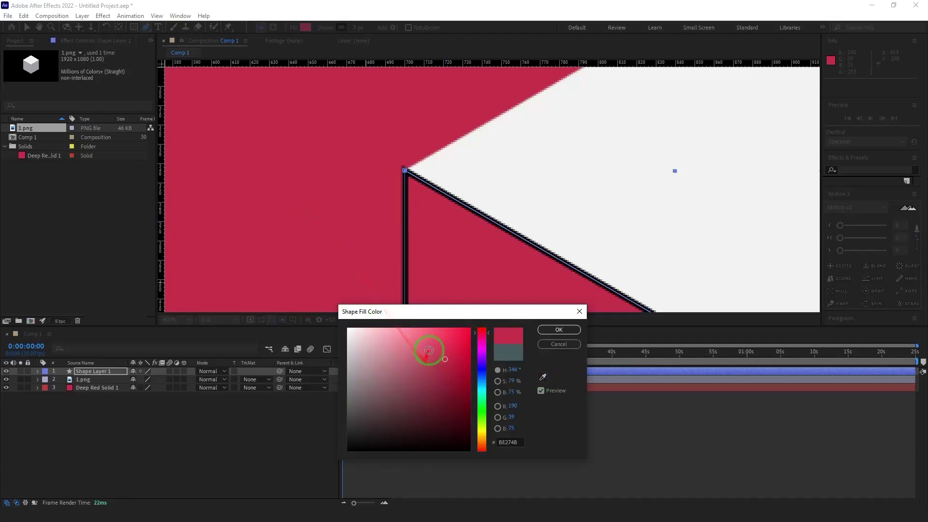
{"action": "left_click_drag", "start_coordinate": [429, 351], "coordinate": [419, 345]}
{"action": "left_click", "coordinate": [559, 330]}
{"action": "left_click", "coordinate": [442, 440]}
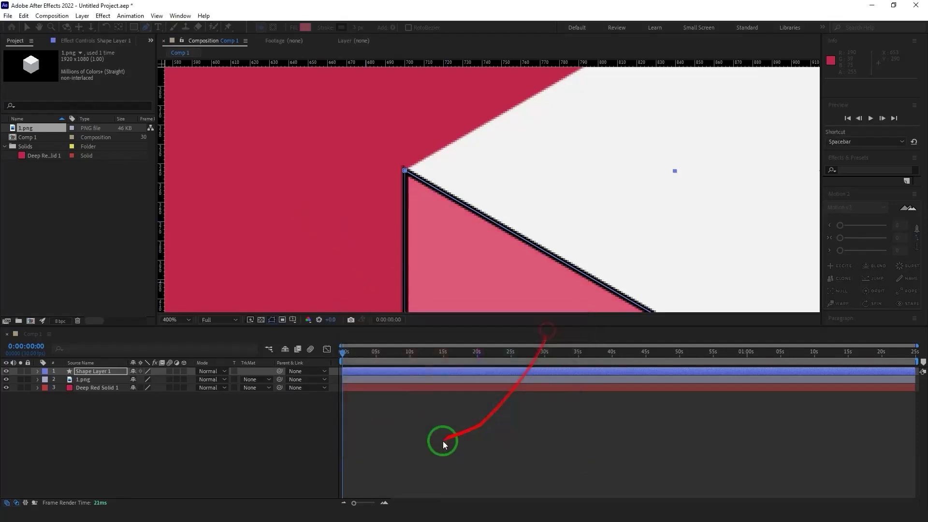
Set the stroke colour of the left-face shape layer to white (FFFFFF) and deselect the layer.
{"action": "scroll", "coordinate": [421, 209], "scroll_direction": "down", "scroll_amount": 4}
{"action": "left_click_drag", "start_coordinate": [455, 202], "coordinate": [380, 151]}
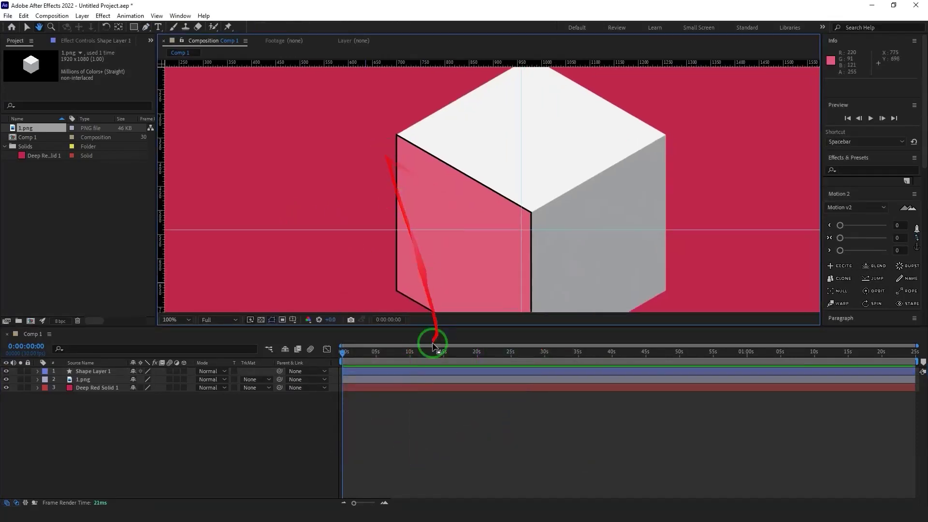
{"action": "left_click", "coordinate": [411, 370]}
{"action": "left_click", "coordinate": [342, 27]}
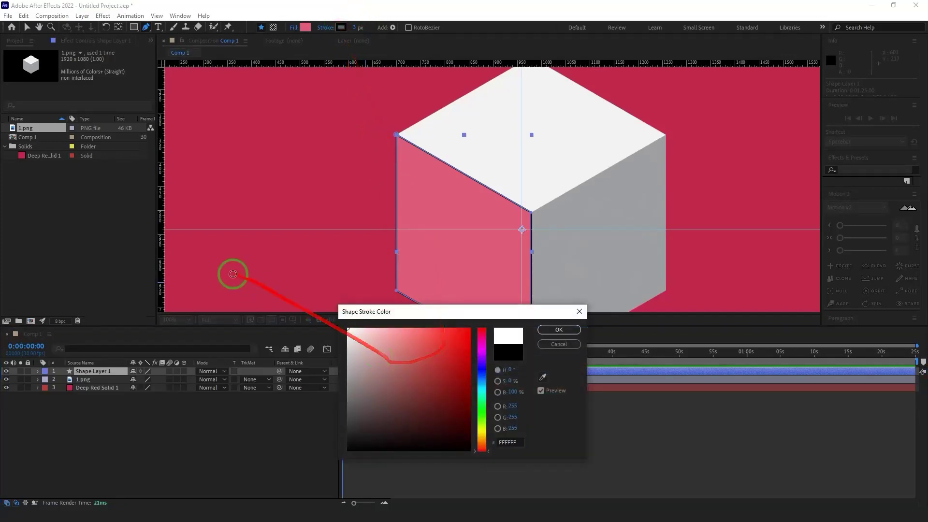
{"action": "left_click", "coordinate": [556, 331]}
{"action": "left_click", "coordinate": [410, 418]}
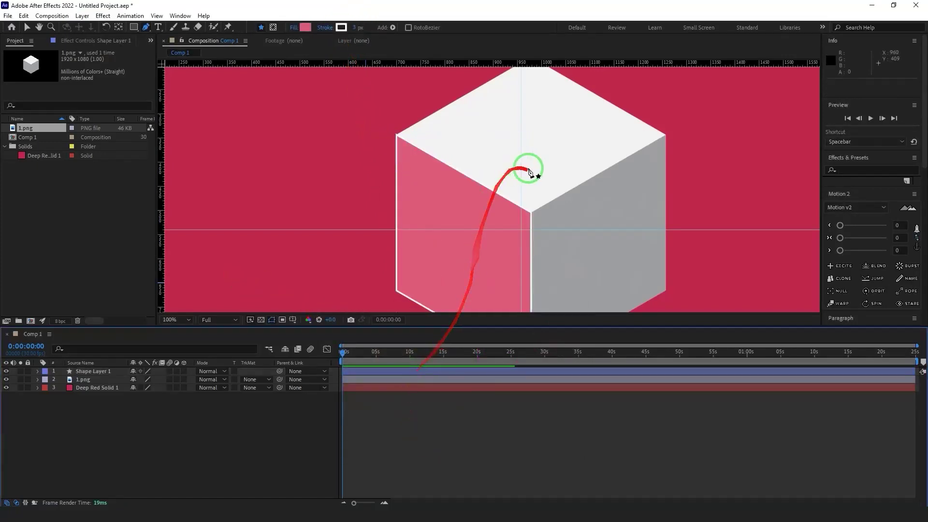
Trace the cube's right face with the Pen tool as a closed four-point shape on a new shape layer.
{"action": "scroll", "coordinate": [649, 124], "scroll_direction": "up", "scroll_amount": 4}
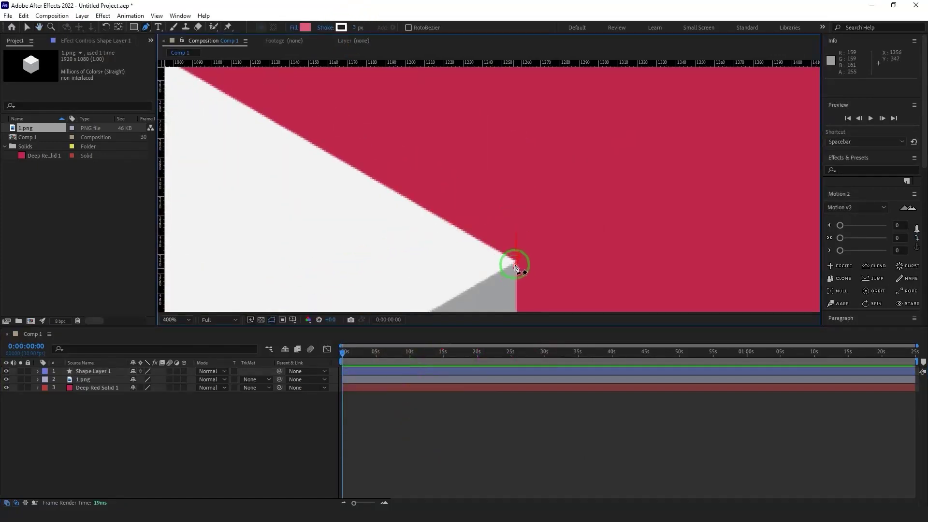
{"action": "left_click", "coordinate": [516, 263]}
{"action": "left_click_drag", "start_coordinate": [422, 281], "coordinate": [607, 74]}
{"action": "left_click_drag", "start_coordinate": [420, 258], "coordinate": [757, 49]}
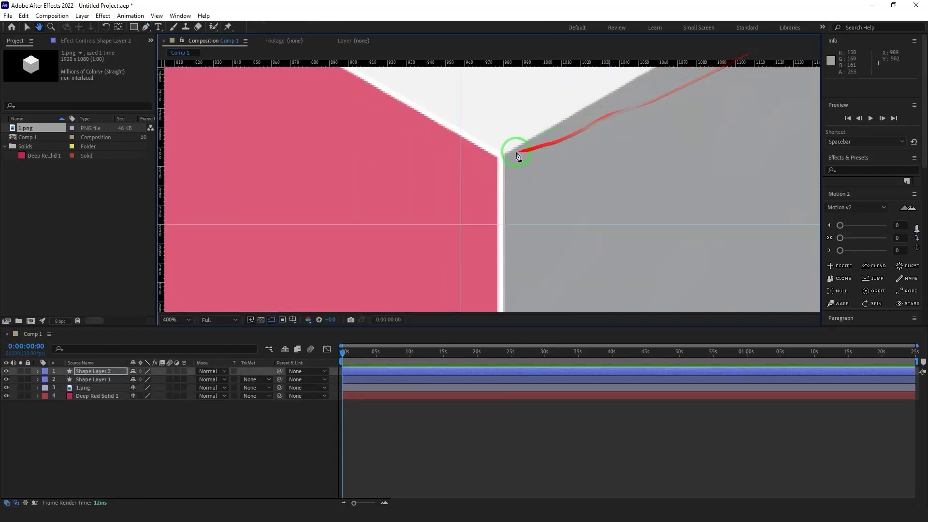
{"action": "left_click_drag", "start_coordinate": [562, 203], "coordinate": [526, 6]}
{"action": "left_click_drag", "start_coordinate": [572, 224], "coordinate": [552, 91]}
{"action": "left_click_drag", "start_coordinate": [535, 213], "coordinate": [556, 382]}
{"action": "left_click_drag", "start_coordinate": [563, 170], "coordinate": [552, 382]}
{"action": "left_click", "coordinate": [466, 228]}
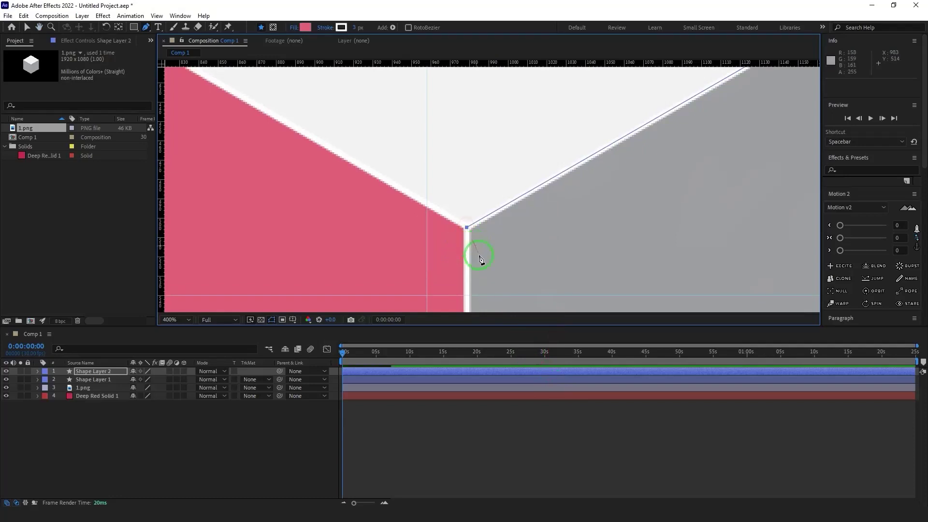
{"action": "left_click_drag", "start_coordinate": [481, 260], "coordinate": [467, 139]}
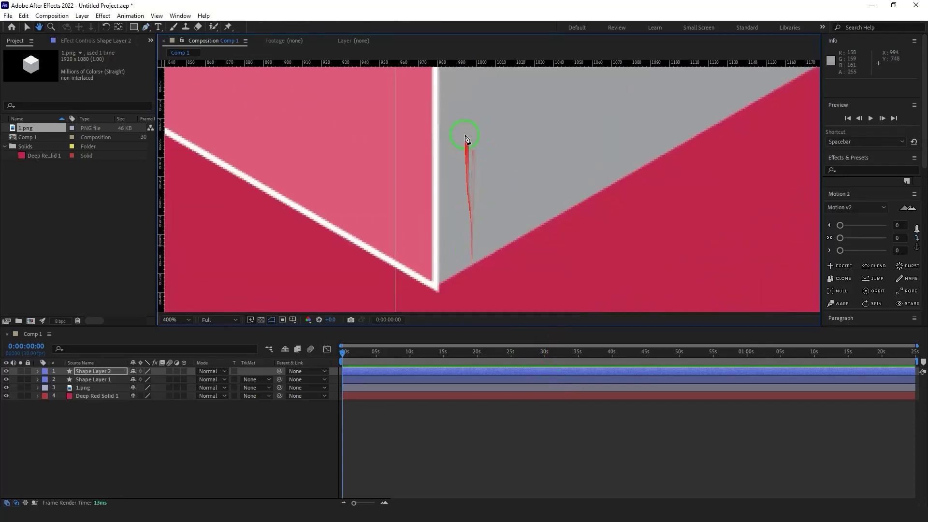
{"action": "left_click", "coordinate": [437, 289]}
{"action": "left_click_drag", "start_coordinate": [604, 156], "coordinate": [395, 288]}
{"action": "left_click_drag", "start_coordinate": [653, 156], "coordinate": [436, 306]}
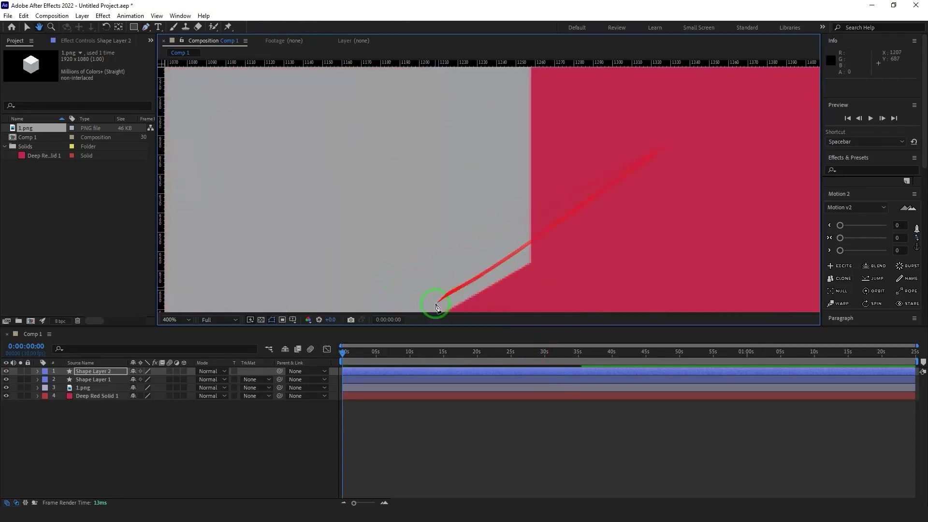
{"action": "left_click", "coordinate": [531, 264]}
{"action": "left_click_drag", "start_coordinate": [495, 129], "coordinate": [509, 335]}
{"action": "left_click_drag", "start_coordinate": [524, 127], "coordinate": [526, 349]}
{"action": "left_click_drag", "start_coordinate": [568, 114], "coordinate": [574, 198]}
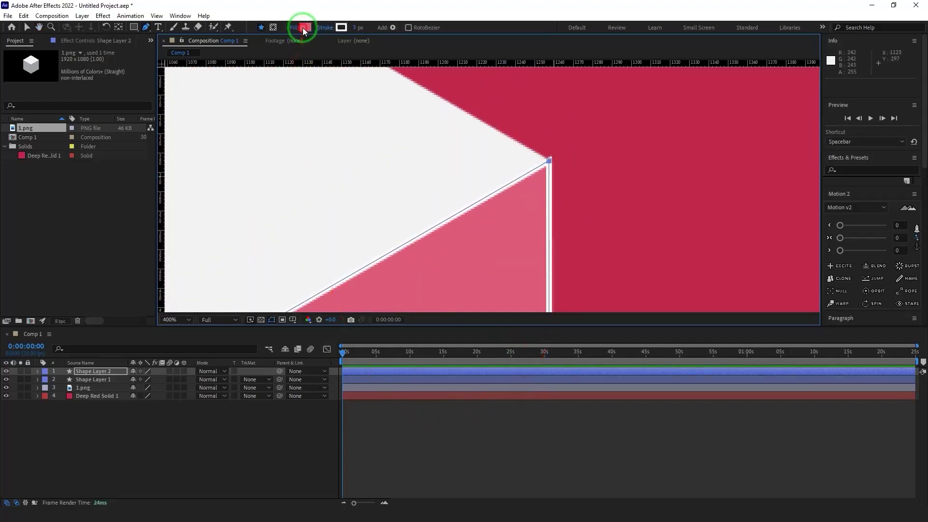
Set the right-face shape's fill to a darker muted red (AD2F4D) and deselect the layer.
{"action": "left_click", "coordinate": [304, 28]}
{"action": "left_click_drag", "start_coordinate": [426, 357], "coordinate": [436, 370]}
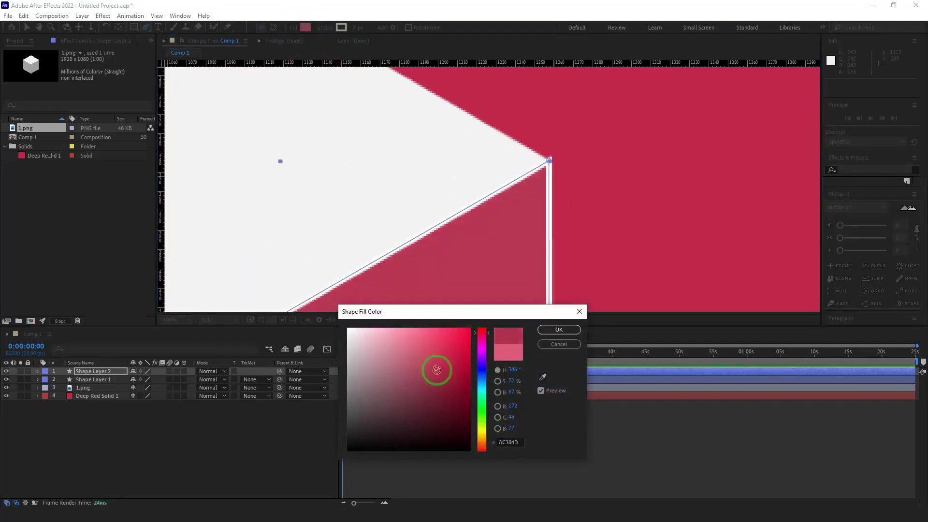
{"action": "left_click", "coordinate": [559, 330]}
{"action": "left_click", "coordinate": [529, 446]}
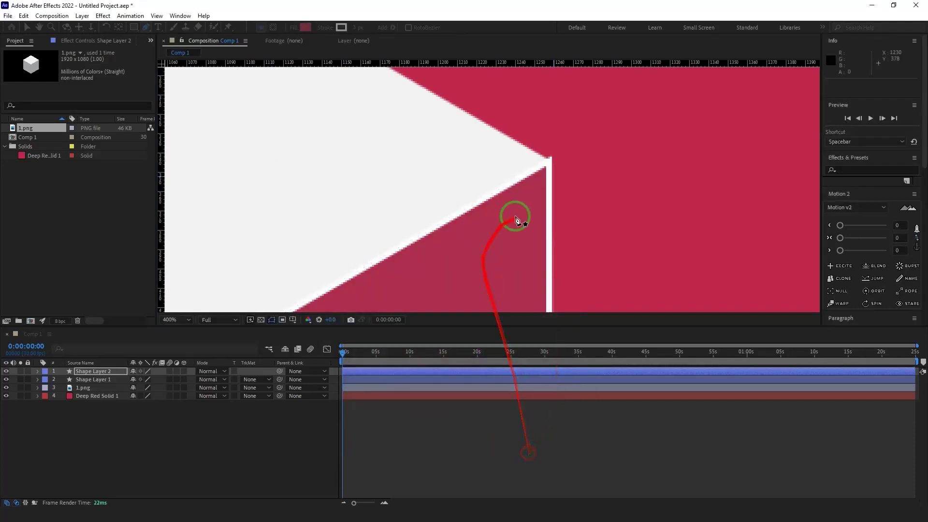
Trace the cube's top face with the Pen tool as a closed four-point shape on a new shape layer.
{"action": "left_click", "coordinate": [548, 162]}
{"action": "left_click_drag", "start_coordinate": [358, 139], "coordinate": [677, 325]}
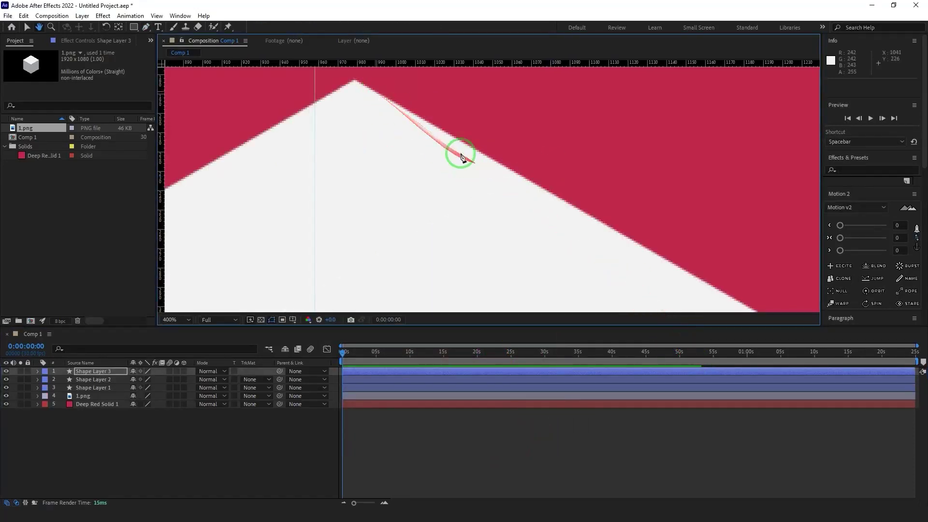
{"action": "left_click", "coordinate": [356, 82]}
{"action": "left_click_drag", "start_coordinate": [226, 236], "coordinate": [598, 87]}
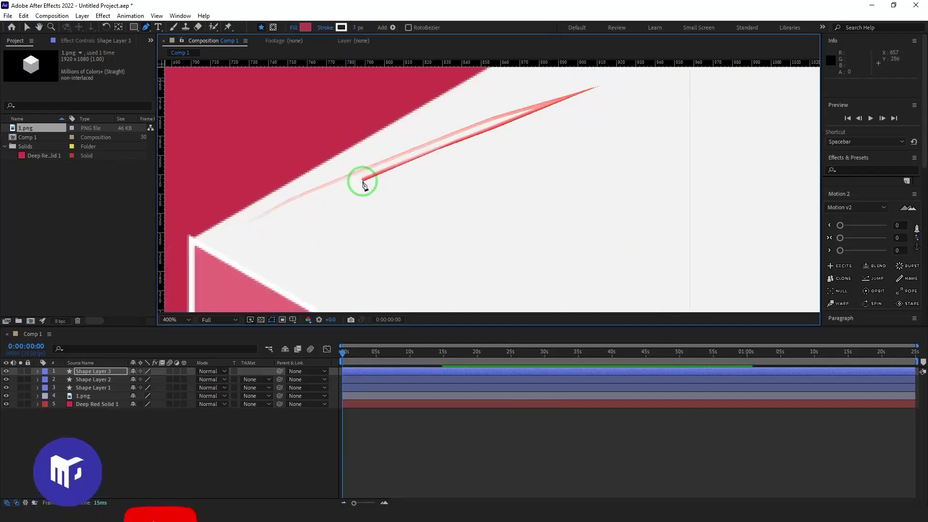
{"action": "left_click_drag", "start_coordinate": [308, 206], "coordinate": [442, 152]}
{"action": "left_click", "coordinate": [326, 187]}
{"action": "left_click_drag", "start_coordinate": [559, 213], "coordinate": [217, 20]}
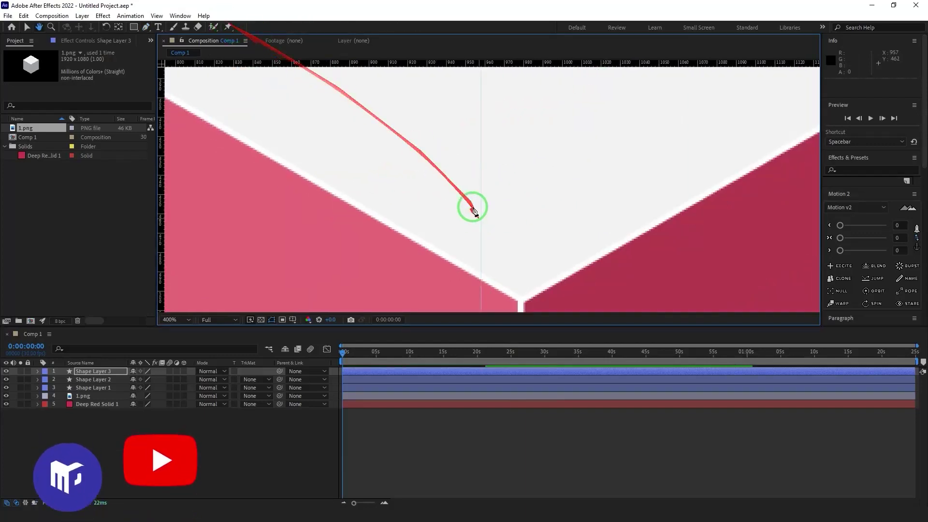
{"action": "left_click_drag", "start_coordinate": [480, 223], "coordinate": [426, 170]}
{"action": "left_click", "coordinate": [471, 250]}
{"action": "scroll", "coordinate": [474, 241], "scroll_direction": "right", "scroll_amount": 10}
{"action": "scroll", "coordinate": [474, 242], "scroll_direction": "up", "scroll_amount": 3}
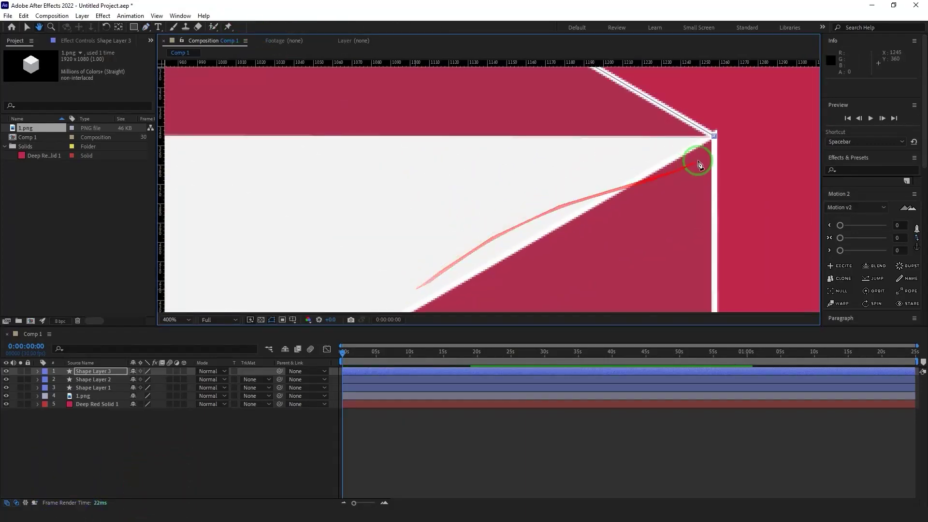
{"action": "left_click", "coordinate": [712, 137]}
Set the top-face shape's fill to a muted pink between the two side-face colours.
{"action": "left_click", "coordinate": [395, 62]}
{"action": "left_click", "coordinate": [305, 27]}
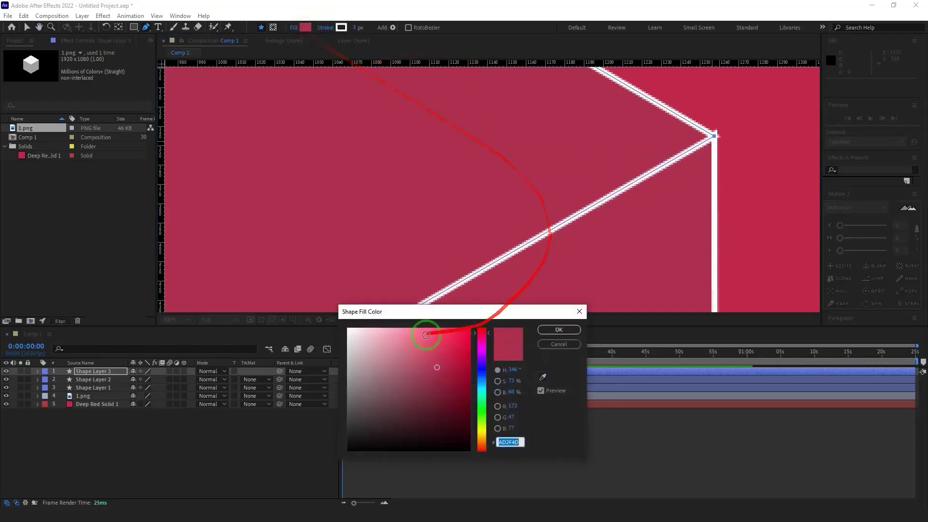
{"action": "left_click", "coordinate": [424, 359]}
{"action": "left_click", "coordinate": [453, 362]}
{"action": "left_click", "coordinate": [559, 330]}
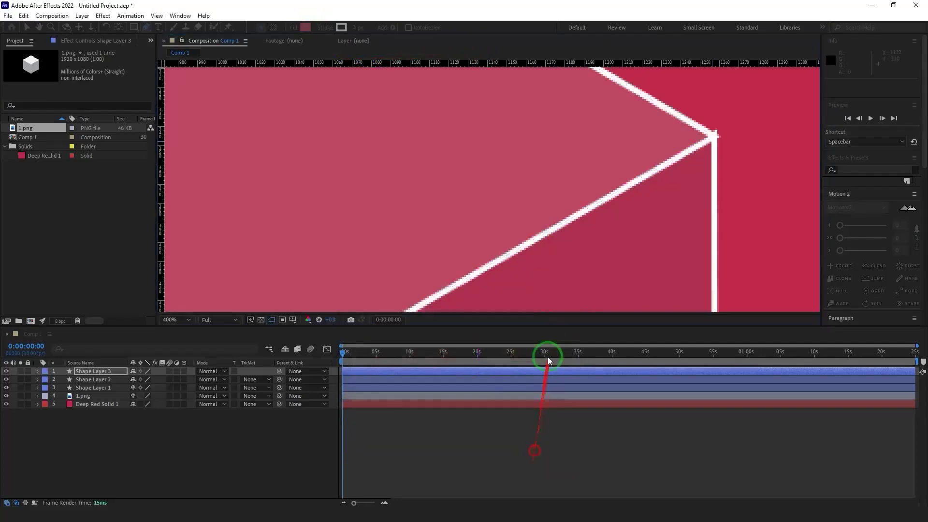
Delete the 1.png reference layer from the composition.
{"action": "scroll", "coordinate": [594, 198], "scroll_direction": "down", "scroll_amount": 6}
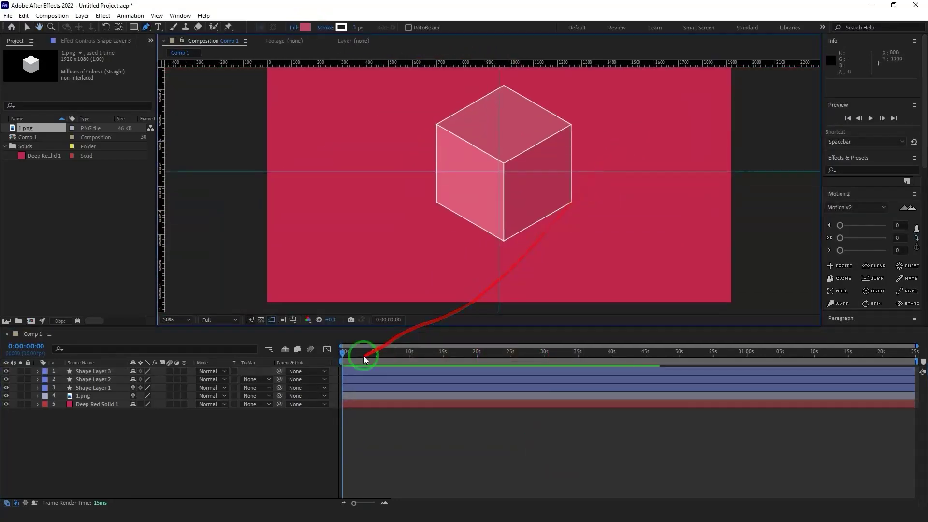
{"action": "left_click", "coordinate": [93, 398]}
{"action": "key", "text": "Delete"}
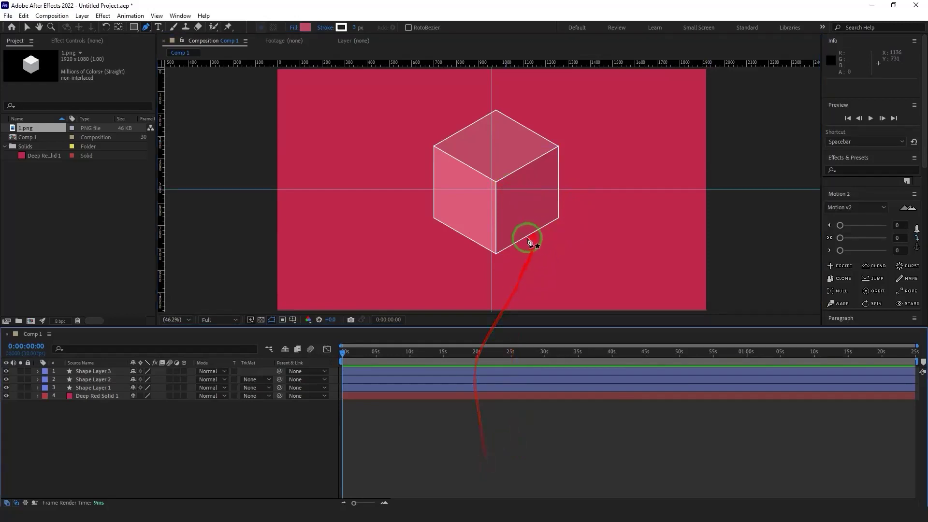
Nudge all three cube-face shape layers left together until the cube's middle edge sits on the vertical centre guide, and deselect them.
{"action": "left_click", "coordinate": [475, 387]}
{"action": "left_click", "coordinate": [482, 372], "text": "shift"}
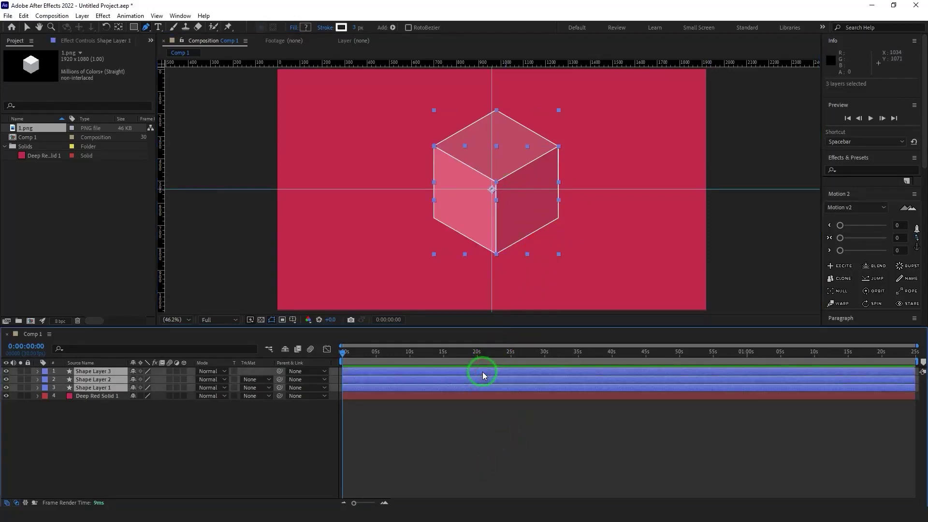
{"action": "key", "text": "Left"}
{"action": "key", "text": "Left"}
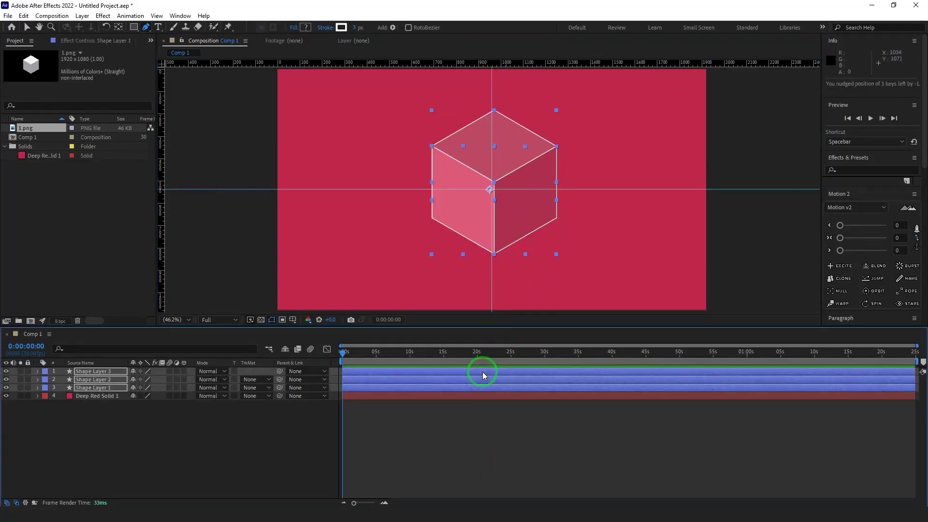
{"action": "left_click", "coordinate": [493, 451]}
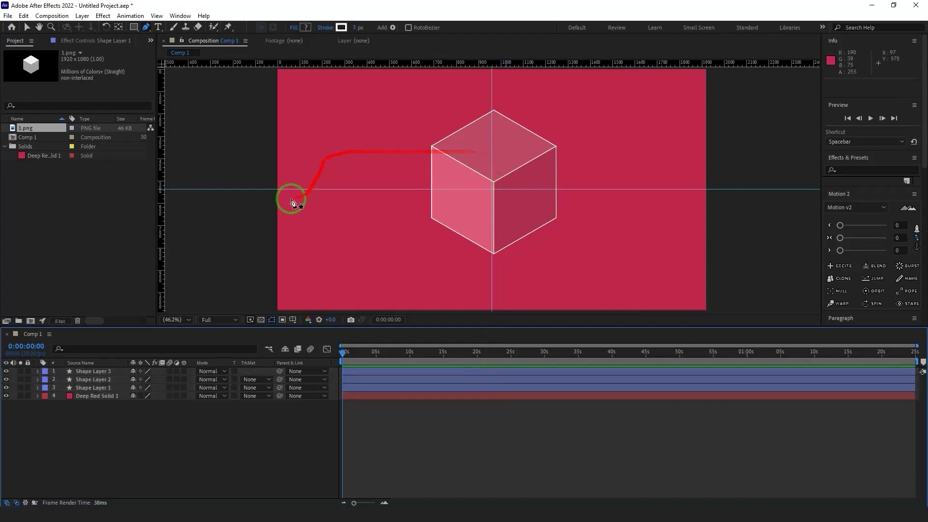
{"action": "left_click_drag", "start_coordinate": [501, 385], "coordinate": [505, 371]}
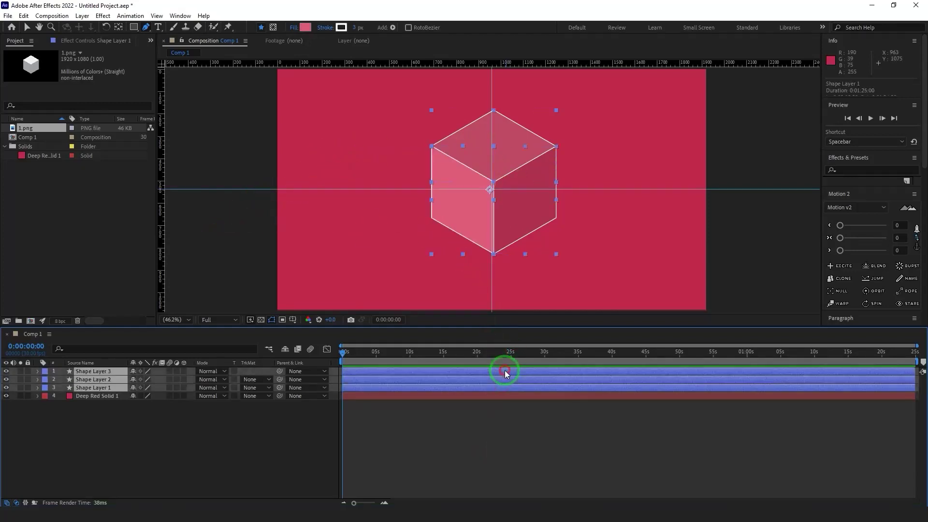
{"action": "key", "text": "Left"}
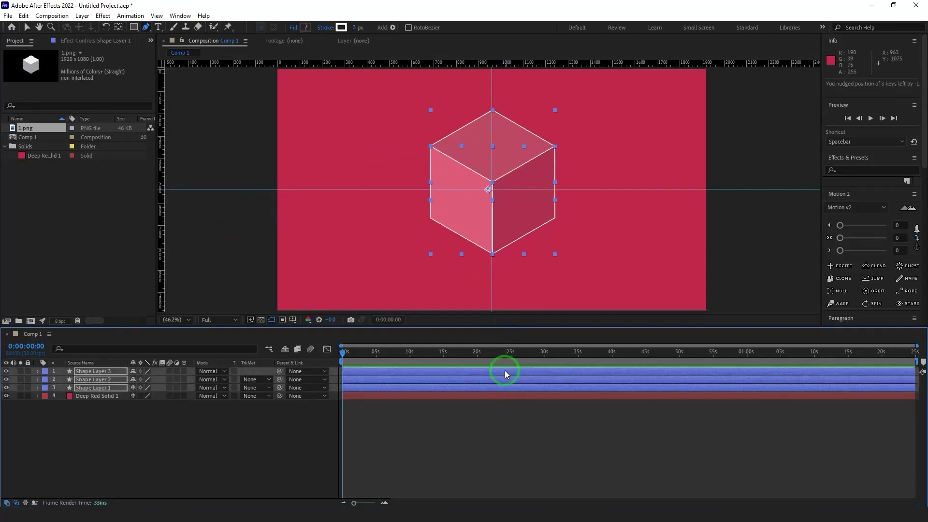
{"action": "left_click", "coordinate": [490, 439]}
Add two vertical and two horizontal guides framing a square around the cube's centre, with the vertical guide right of centre at 1171.
{"action": "left_click_drag", "start_coordinate": [164, 248], "coordinate": [429, 185]}
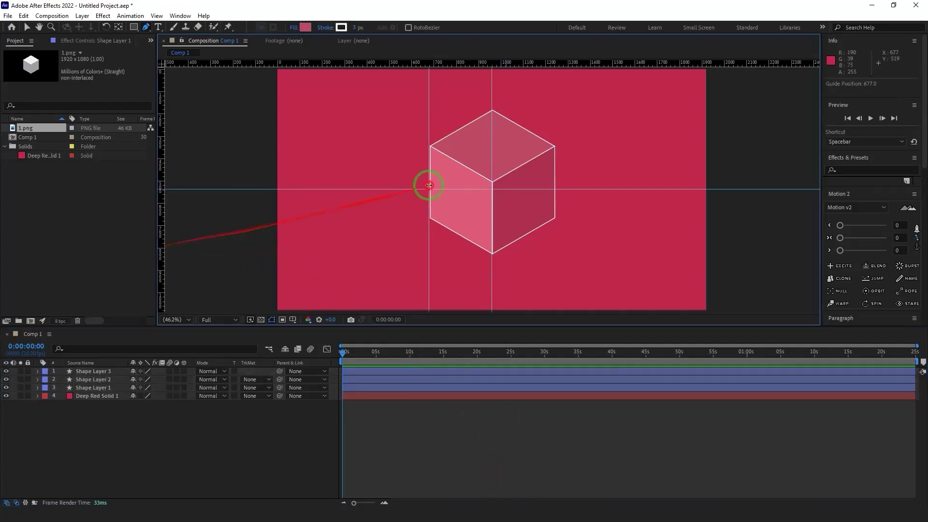
{"action": "left_click_drag", "start_coordinate": [164, 209], "coordinate": [560, 158]}
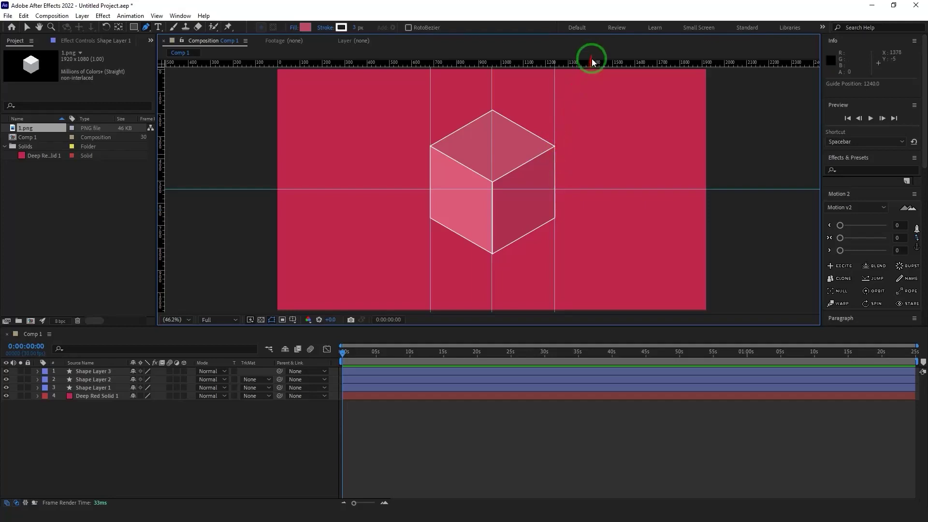
{"action": "left_click_drag", "start_coordinate": [593, 62], "coordinate": [457, 147]}
{"action": "left_click_drag", "start_coordinate": [569, 65], "coordinate": [474, 230]}
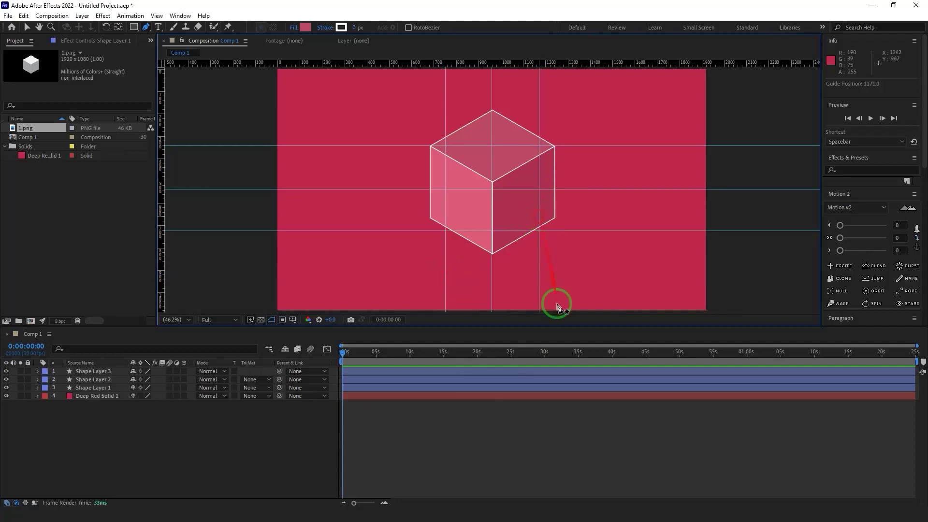
Expand Shape Layer 3 down to its Path property and start Path keyframing at 0:00:00:00.
{"action": "left_click", "coordinate": [439, 386]}
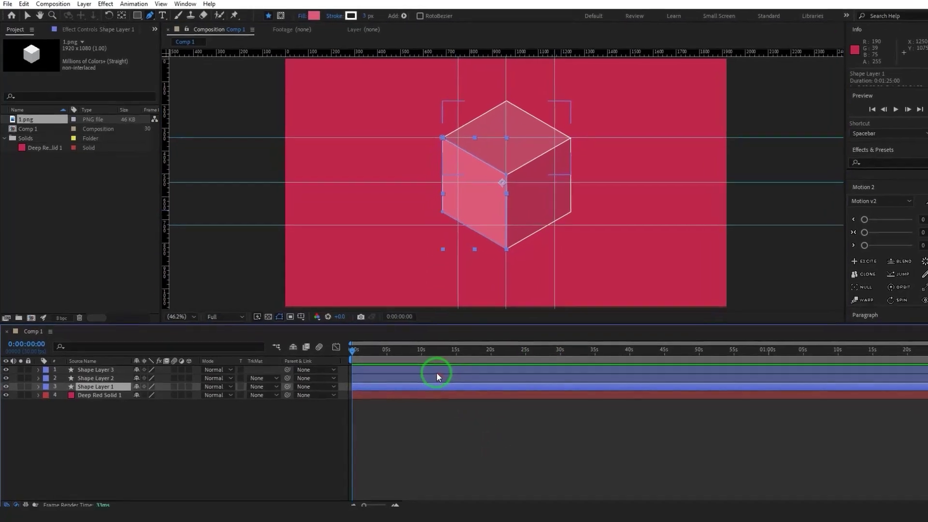
{"action": "left_click", "coordinate": [467, 364], "text": "shift"}
{"action": "left_click", "coordinate": [40, 365]}
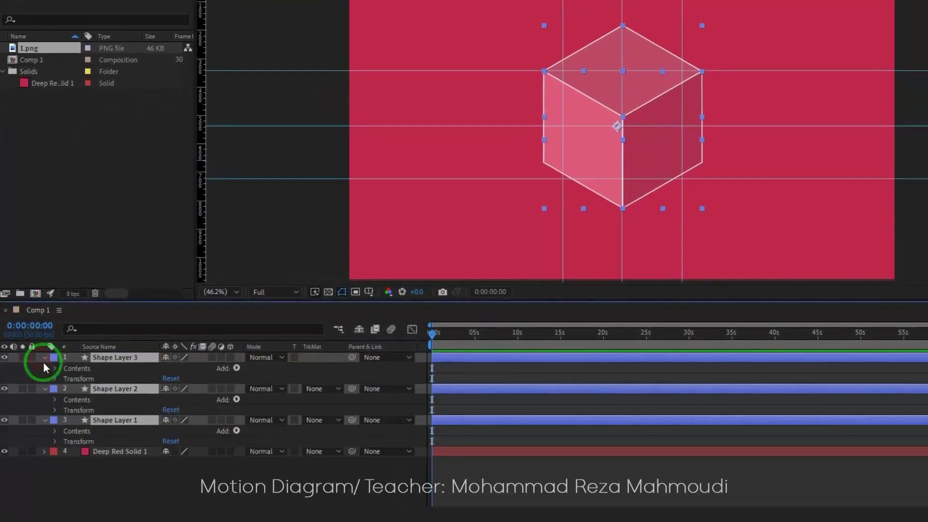
{"action": "left_click", "coordinate": [55, 368]}
{"action": "left_click", "coordinate": [67, 378]}
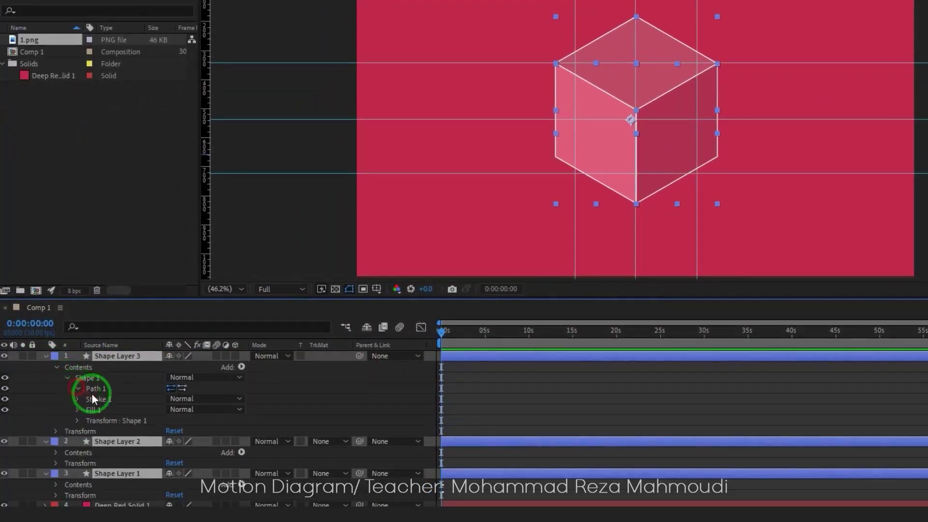
{"action": "left_click", "coordinate": [99, 399]}
Expand Shape Layer 2's contents and set a first Path keyframe at 0:00:00:00.
{"action": "left_click", "coordinate": [56, 464]}
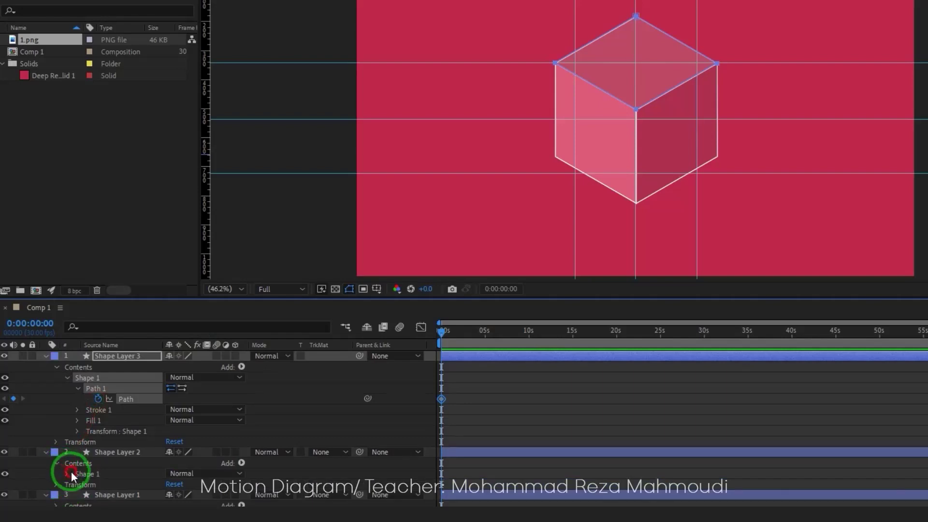
{"action": "left_click", "coordinate": [68, 474]}
{"action": "left_click", "coordinate": [78, 484]}
{"action": "left_click", "coordinate": [98, 494]}
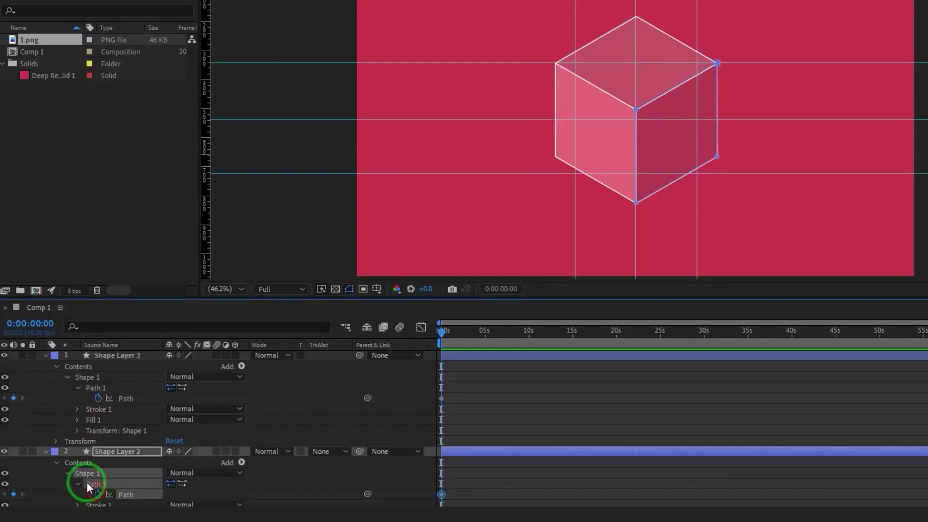
Expand Shape Layer 1's contents and enable Path animation at 0:00:00:00.
{"action": "scroll", "coordinate": [69, 445], "scroll_direction": "down", "scroll_amount": 3}
{"action": "left_click", "coordinate": [46, 483]}
{"action": "left_click", "coordinate": [56, 495]}
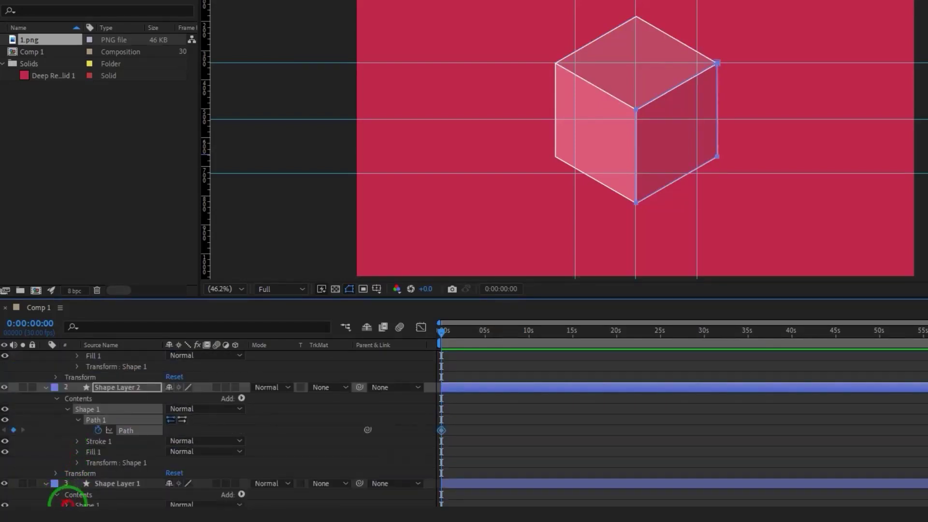
{"action": "left_click", "coordinate": [68, 504]}
{"action": "scroll", "coordinate": [77, 503], "scroll_direction": "down", "scroll_amount": 2}
{"action": "left_click", "coordinate": [97, 493]}
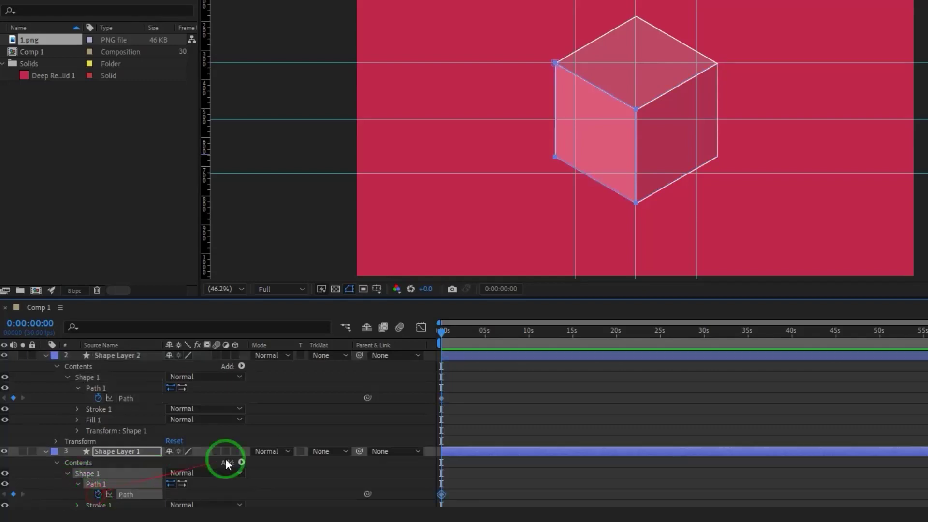
Reduce the timeline display to only the keyframed Path properties of the three shape layers.
{"action": "scroll", "coordinate": [566, 411], "scroll_direction": "up", "scroll_amount": 3}
{"action": "left_click", "coordinate": [559, 421]}
{"action": "key", "text": "u"}
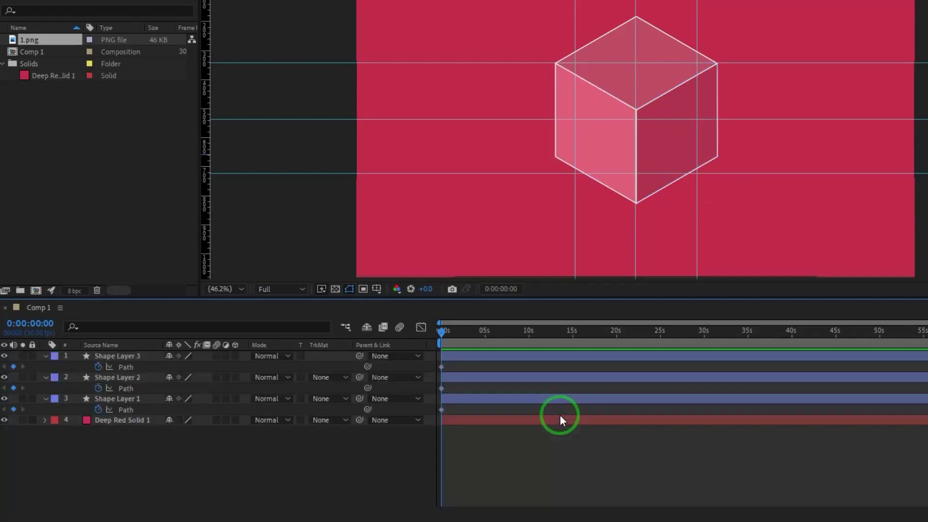
{"action": "key", "text": "u"}
{"action": "key", "text": "u"}
Zoom into the timeline and add Path keyframes at 0:00:01:00 on all three shape layers.
{"action": "left_click", "coordinate": [477, 400]}
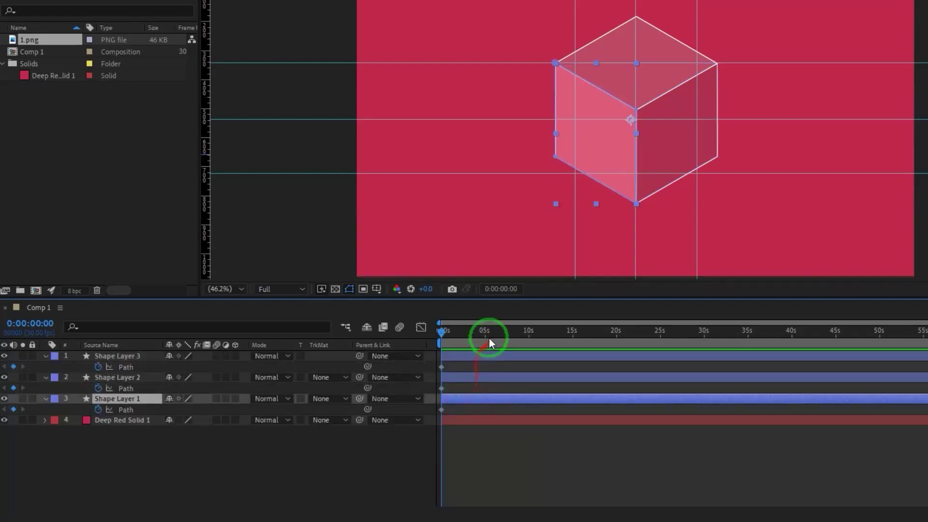
{"action": "left_click_drag", "start_coordinate": [471, 513], "coordinate": [476, 512]}
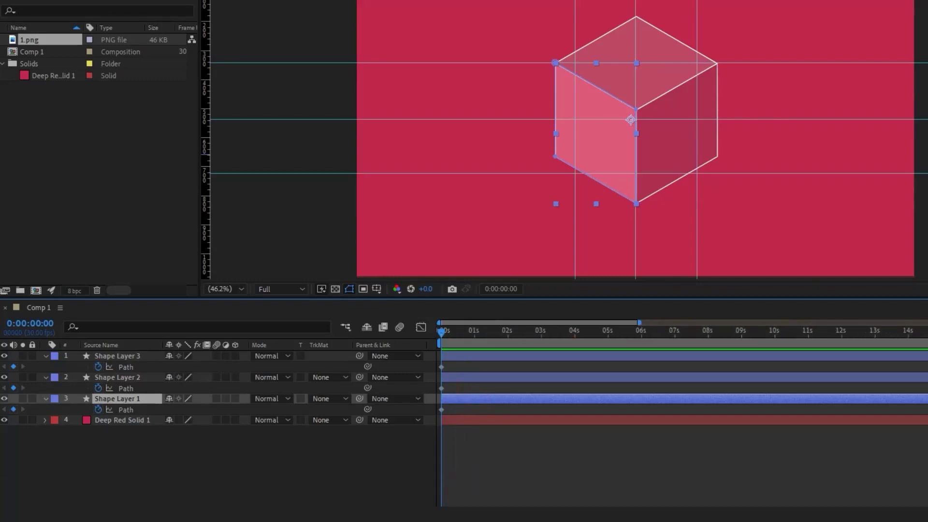
{"action": "left_click", "coordinate": [476, 337]}
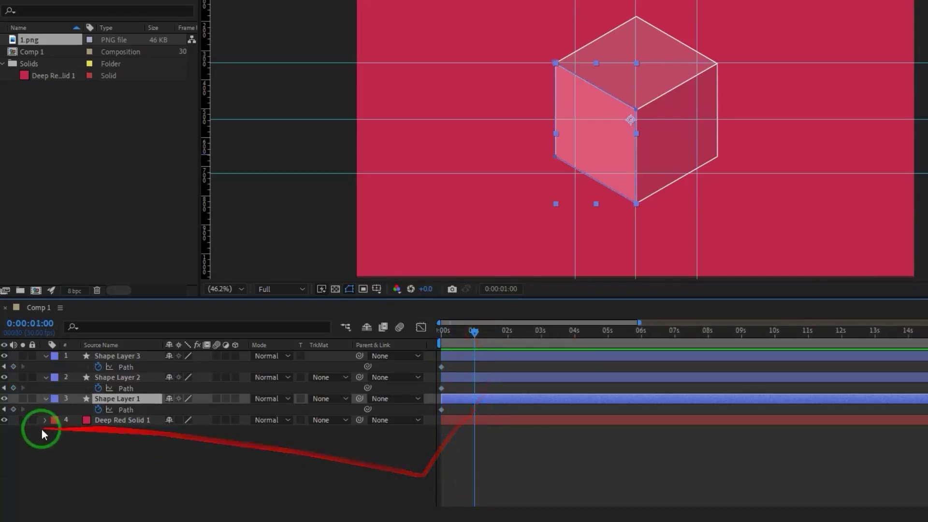
{"action": "left_click", "coordinate": [13, 409]}
{"action": "left_click", "coordinate": [14, 388]}
{"action": "left_click", "coordinate": [14, 367]}
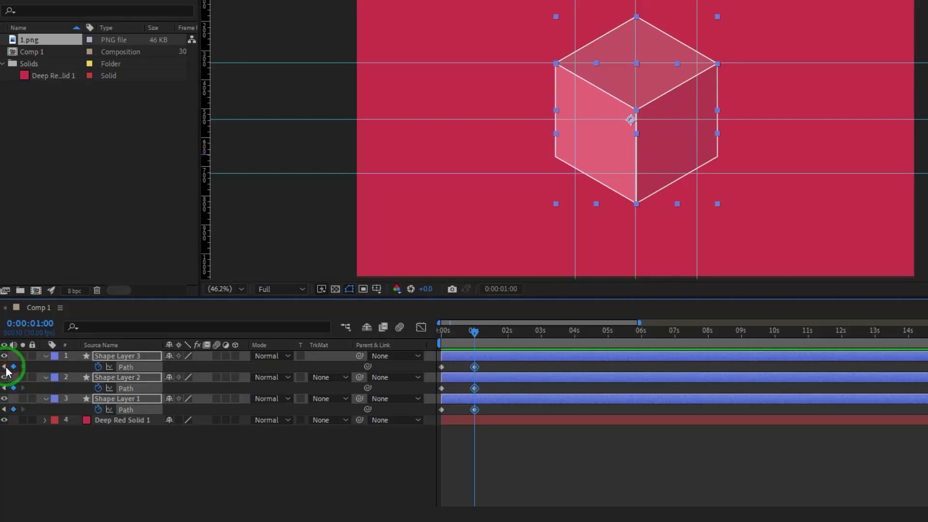
At 0:00:00:00, reshape the top-face path on Shape Layer 3 into a square by moving its four corners to the guide intersections.
{"action": "left_click", "coordinate": [5, 367]}
{"action": "left_click", "coordinate": [524, 467]}
{"action": "left_click", "coordinate": [489, 357]}
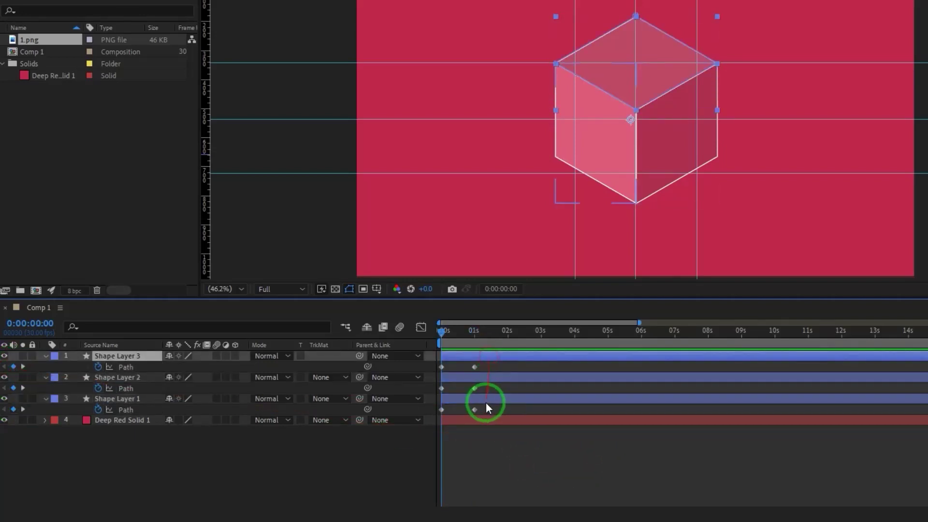
{"action": "left_click", "coordinate": [495, 400], "text": "shift"}
{"action": "left_click", "coordinate": [576, 439]}
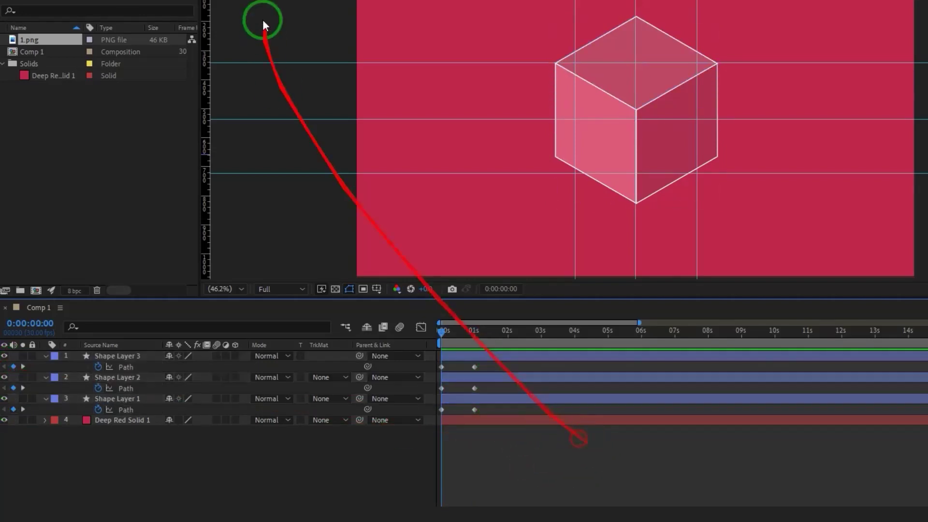
{"action": "left_click", "coordinate": [532, 356]}
{"action": "left_click_drag", "start_coordinate": [607, 125], "coordinate": [665, 184]}
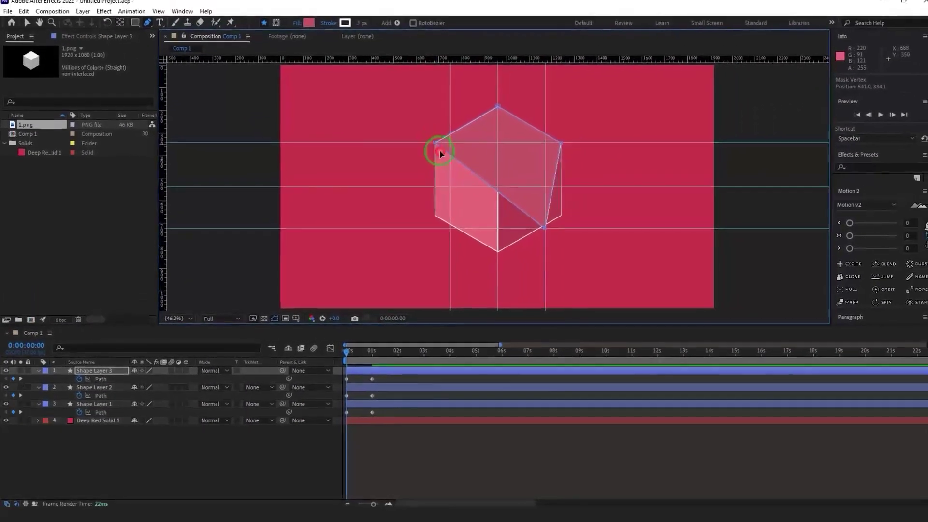
{"action": "left_click_drag", "start_coordinate": [440, 151], "coordinate": [449, 230]}
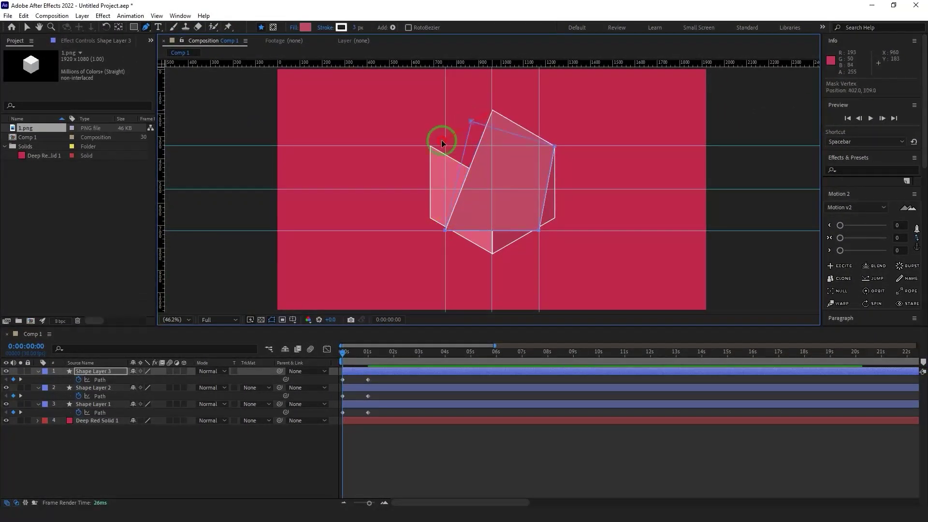
{"action": "left_click_drag", "start_coordinate": [442, 141], "coordinate": [445, 145]}
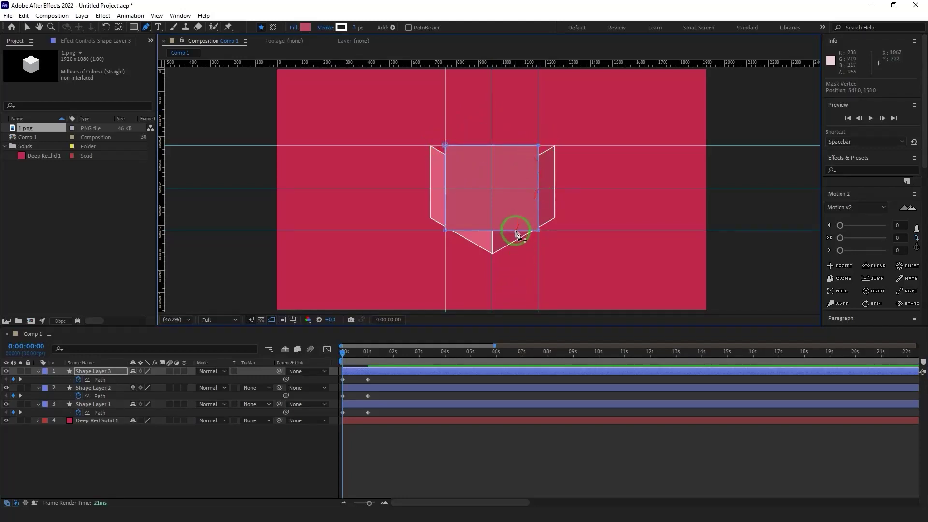
Lower the bottom horizontal guide slightly and align the two bottom corners of Shape Layer 3's square path with it.
{"action": "left_click_drag", "start_coordinate": [582, 231], "coordinate": [539, 233]}
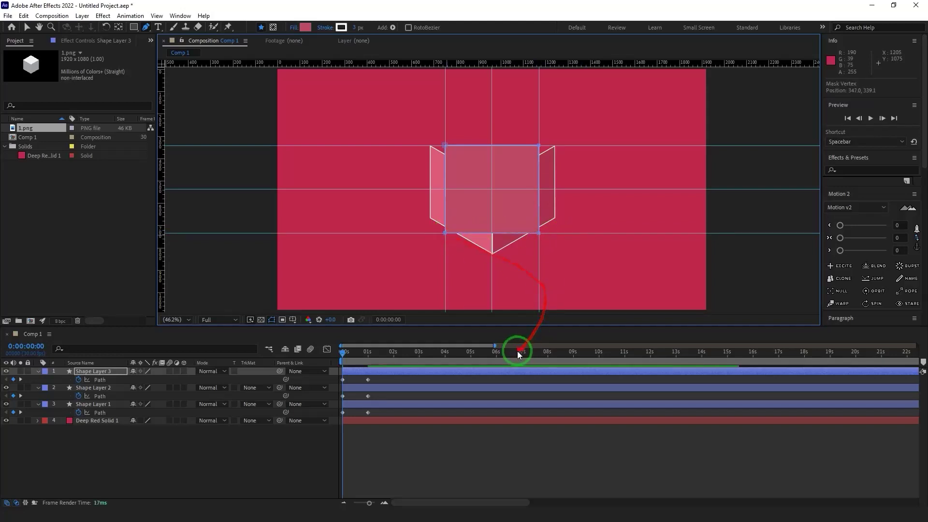
{"action": "left_click_drag", "start_coordinate": [566, 233], "coordinate": [541, 236]}
{"action": "left_click_drag", "start_coordinate": [444, 233], "coordinate": [446, 237]}
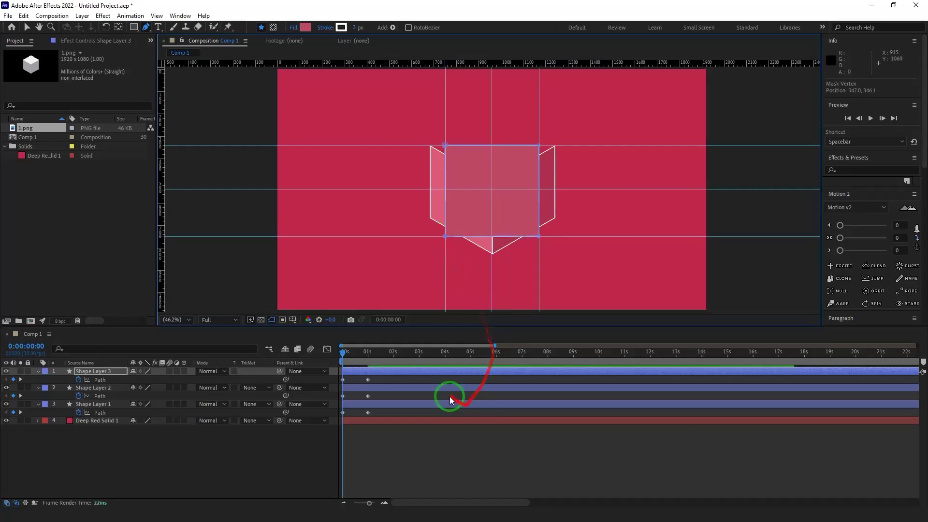
Select the 0:00:01:00 Path keyframes of all three shape layers and set their Motion 2 ease in and out to 100.
{"action": "left_click", "coordinate": [387, 388]}
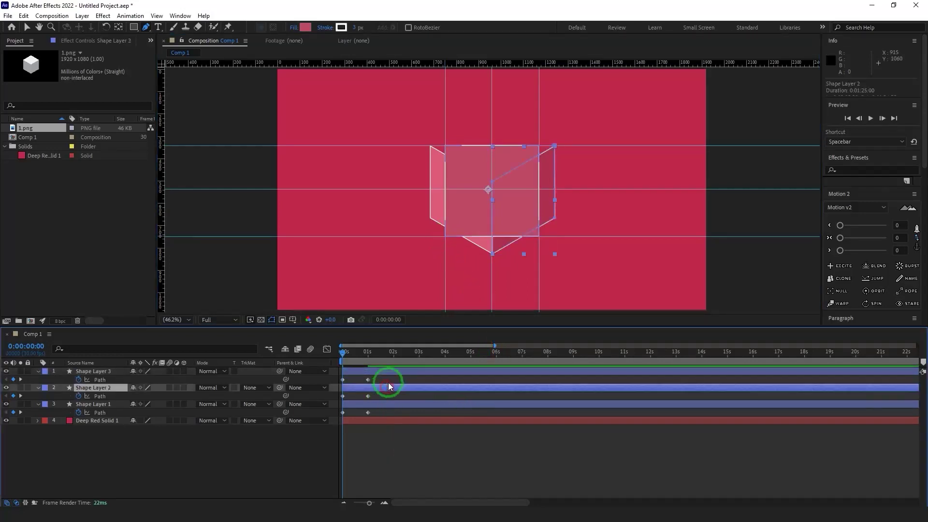
{"action": "left_click", "coordinate": [383, 401]}
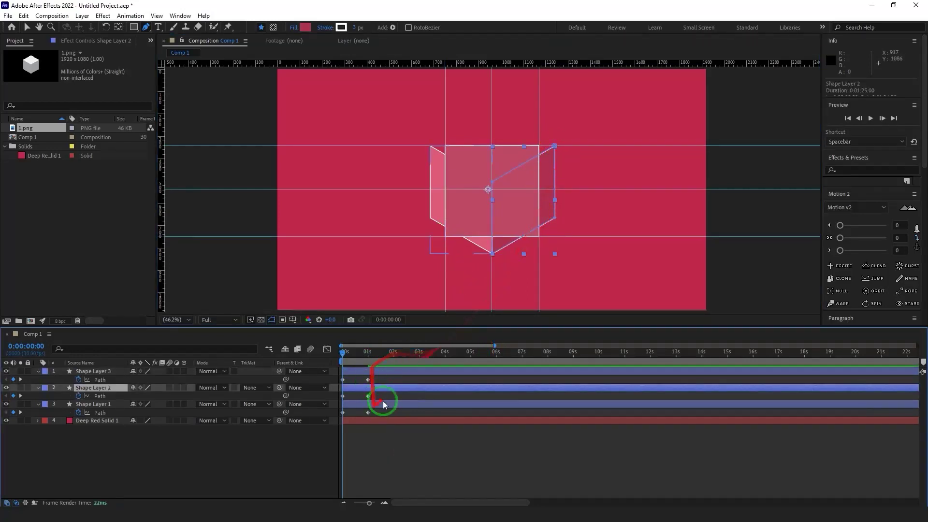
{"action": "left_click", "coordinate": [343, 380]}
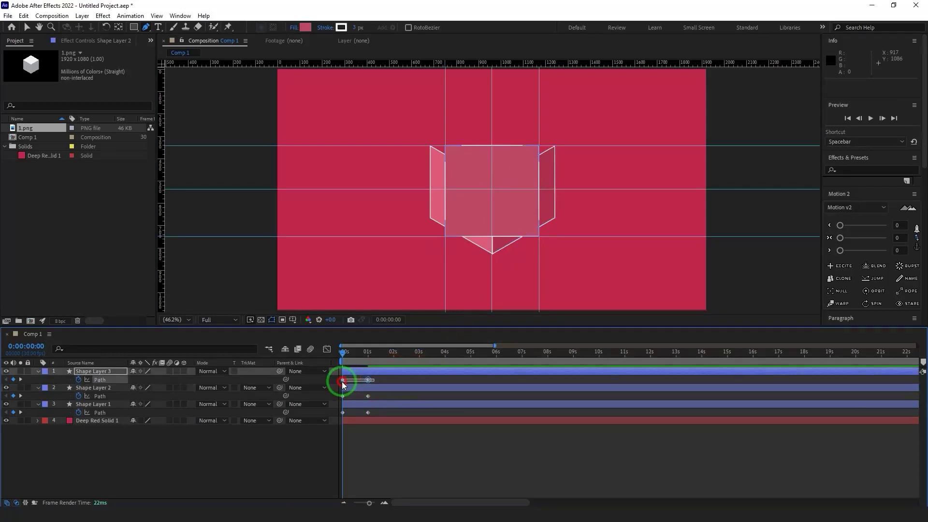
{"action": "left_click", "coordinate": [368, 380]}
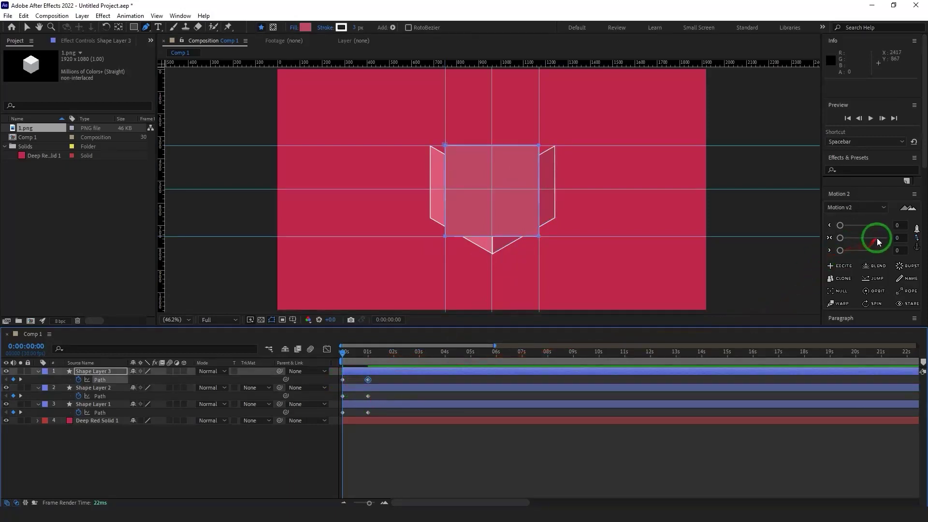
{"action": "left_click", "coordinate": [368, 396], "text": "shift"}
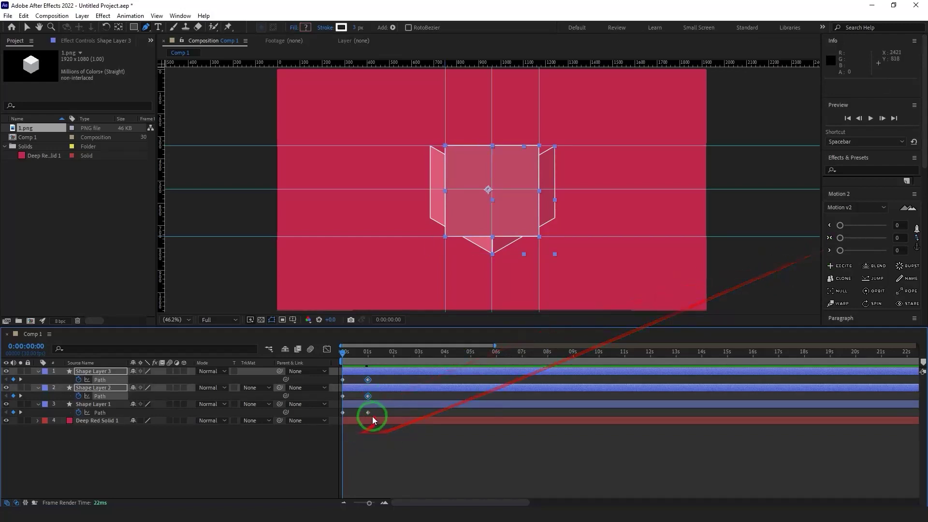
{"action": "left_click", "coordinate": [368, 412], "text": "shift"}
{"action": "left_click", "coordinate": [879, 238]}
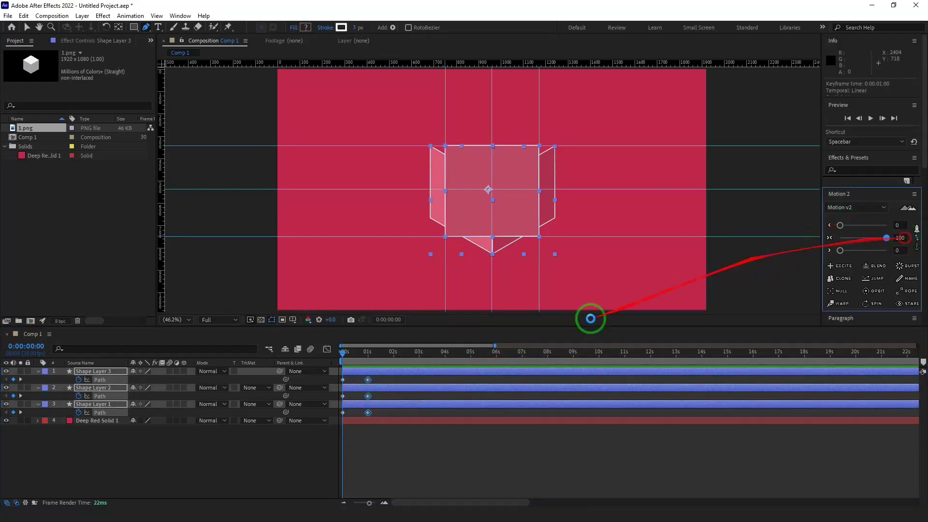
Preview the eased square-to-cube animation and return to 0:00:00:00.
{"action": "left_click", "coordinate": [392, 419]}
{"action": "key", "text": "space"}
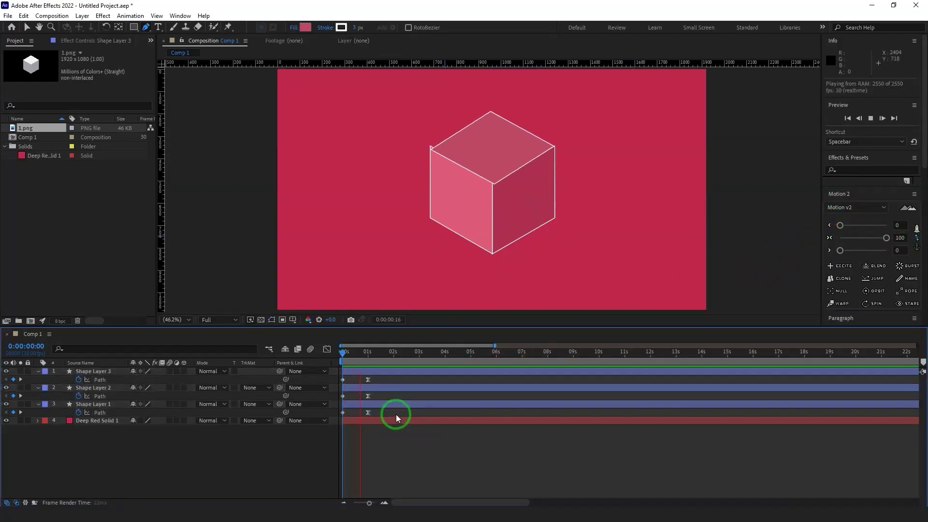
{"action": "left_click_drag", "start_coordinate": [373, 361], "coordinate": [340, 350]}
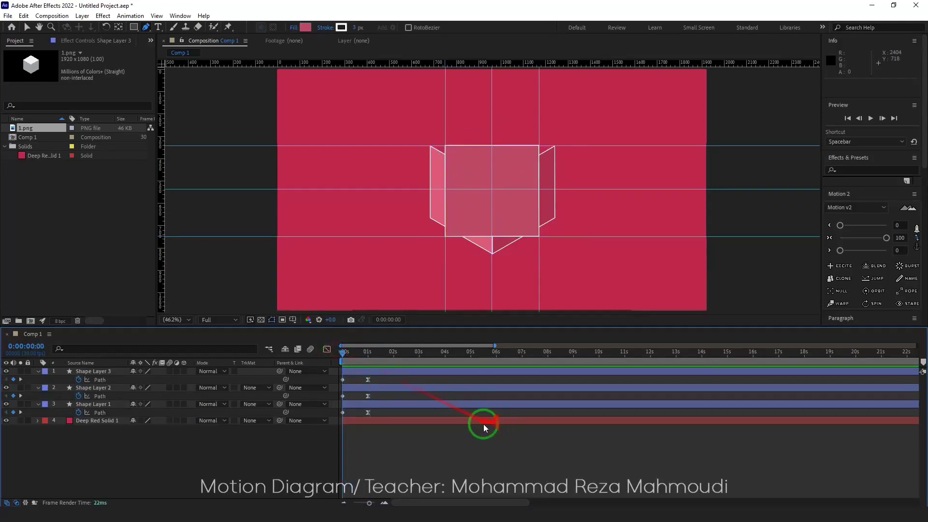
At 0:00:00:00, collapse Shape Layer 2's path onto the square's right edge by moving its four corners to that edge's endpoints.
{"action": "left_click", "coordinate": [398, 388]}
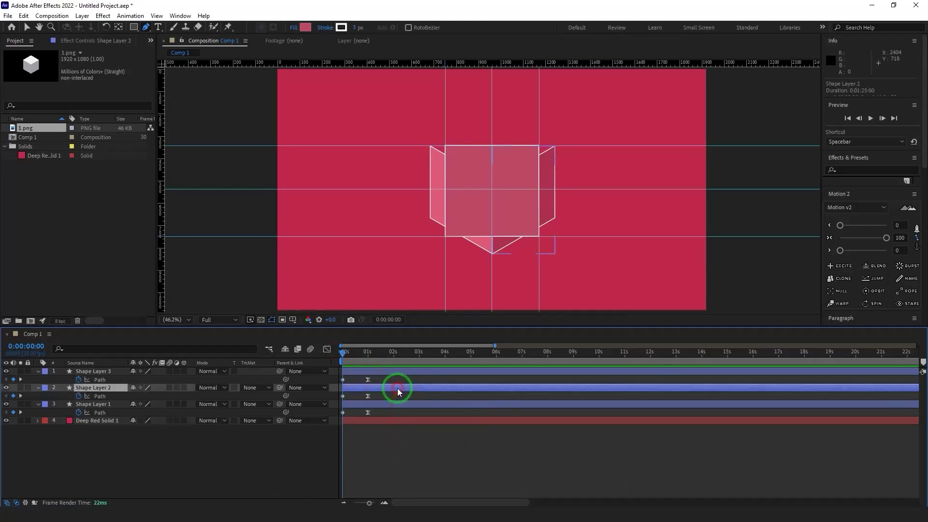
{"action": "left_click", "coordinate": [492, 183]}
{"action": "left_click_drag", "start_coordinate": [510, 203], "coordinate": [538, 236]}
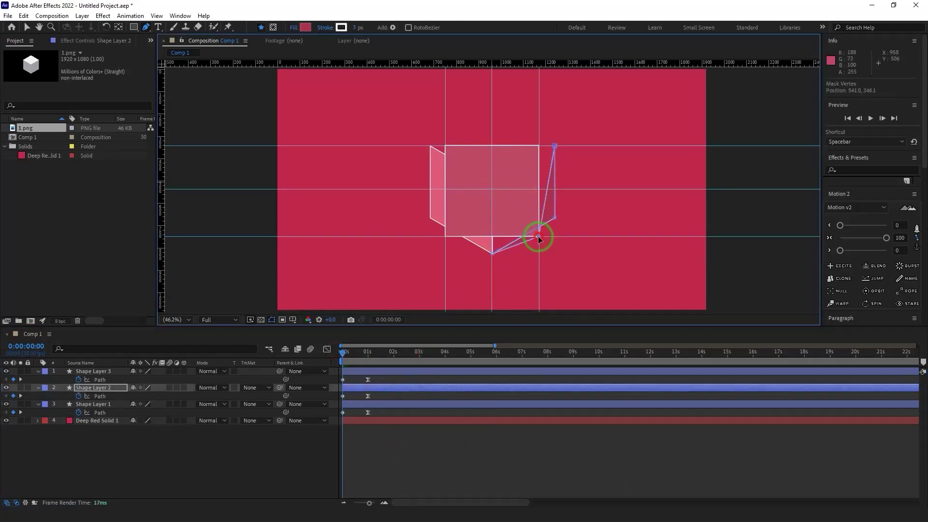
{"action": "left_click_drag", "start_coordinate": [554, 145], "coordinate": [532, 151]}
{"action": "left_click", "coordinate": [481, 422]}
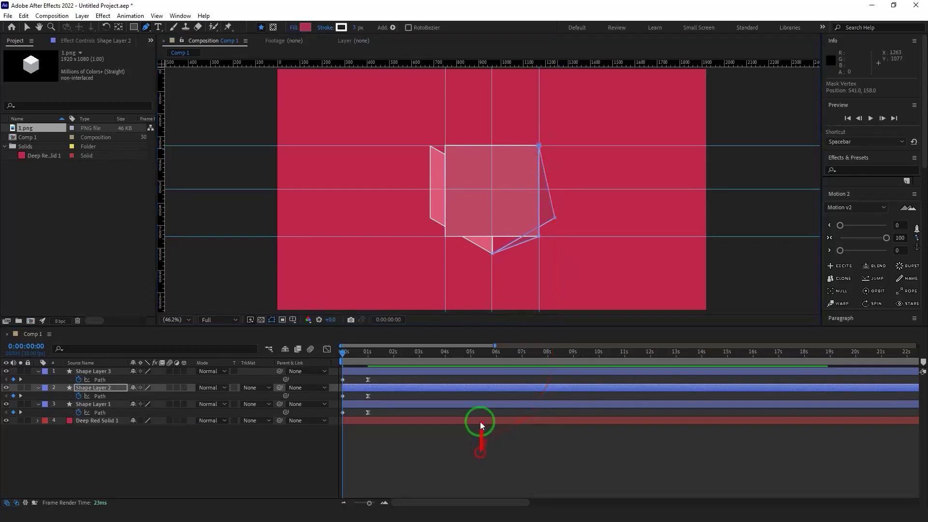
{"action": "left_click", "coordinate": [483, 384]}
{"action": "left_click_drag", "start_coordinate": [562, 221], "coordinate": [537, 148]}
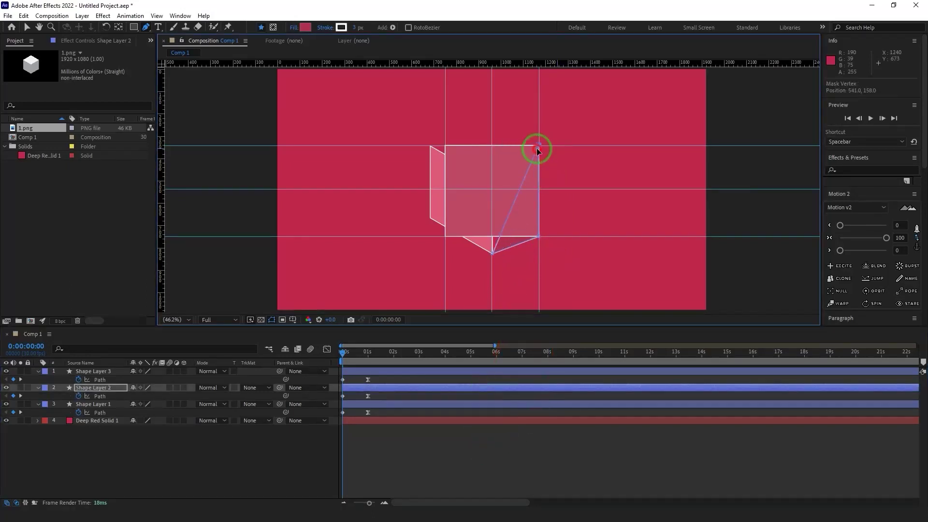
{"action": "left_click_drag", "start_coordinate": [516, 245], "coordinate": [538, 236]}
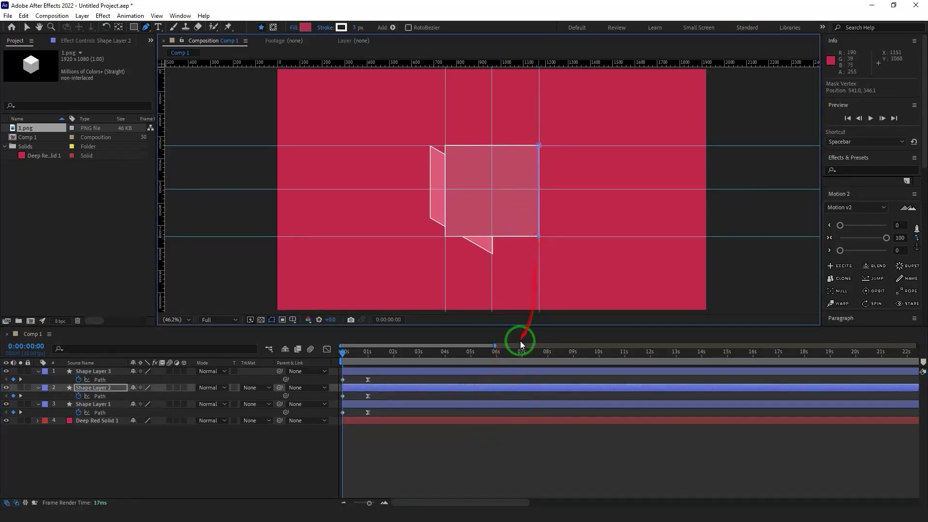
Preview the animation and compare the shapes at the 0:00:01:00 and 0:00:00:00 Path keyframes.
{"action": "key", "text": "space"}
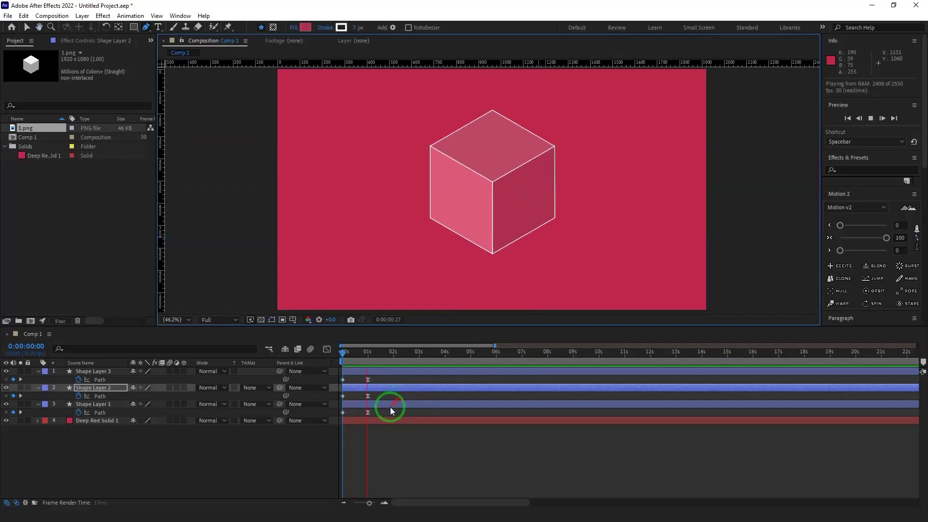
{"action": "key", "text": "space"}
{"action": "left_click", "coordinate": [6, 397]}
{"action": "left_click", "coordinate": [6, 396]}
{"action": "left_click", "coordinate": [350, 460]}
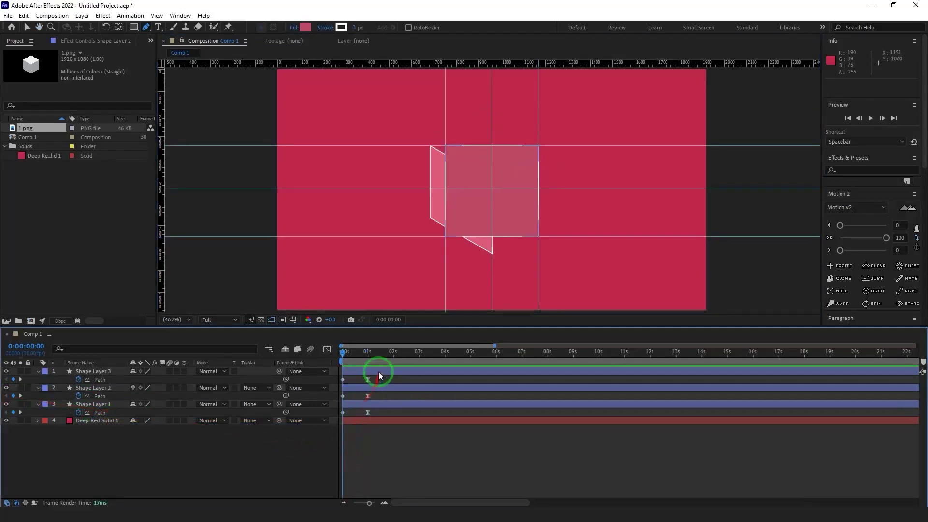
{"action": "left_click", "coordinate": [379, 372]}
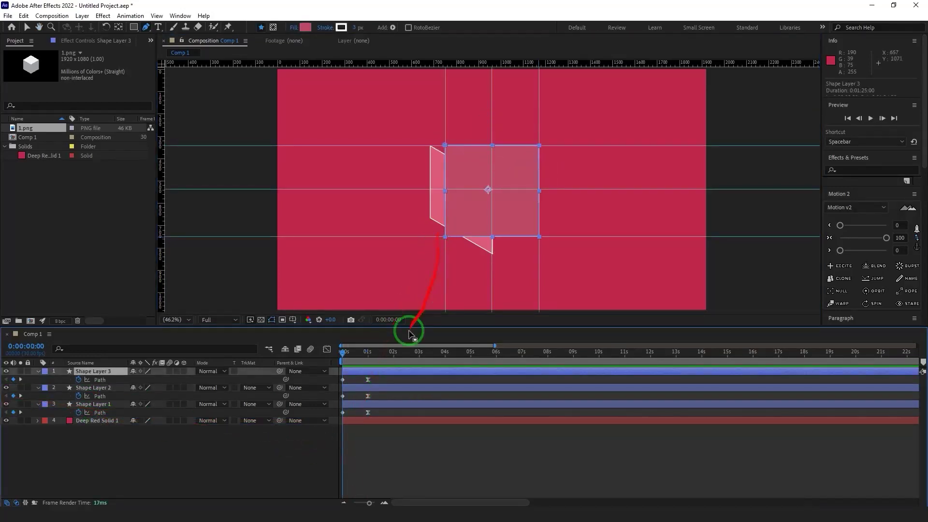
{"action": "mouse_move", "coordinate": [342, 351]}
{"action": "left_mouse_down"}
{"action": "mouse_move", "coordinate": [358, 353]}
{"action": "mouse_move", "coordinate": [339, 354]}
{"action": "left_mouse_up"}
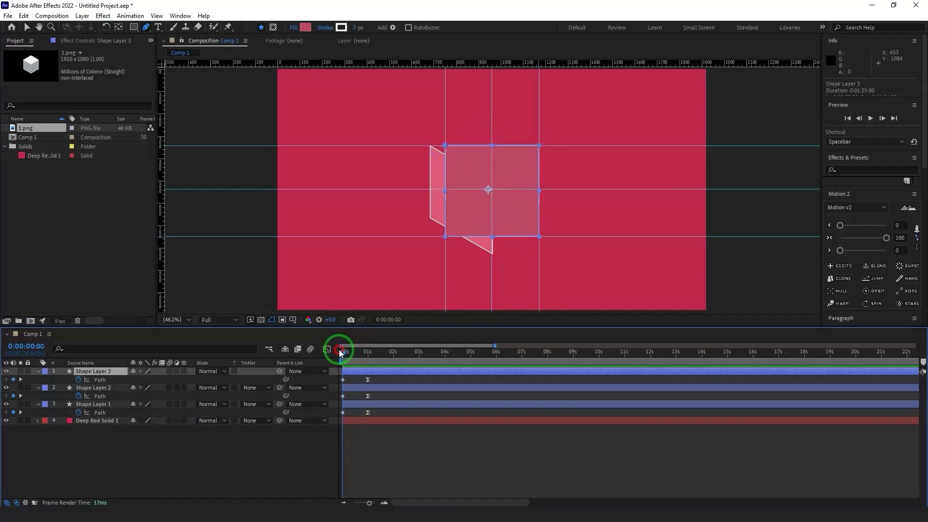
{"action": "left_click", "coordinate": [371, 447]}
{"action": "left_click", "coordinate": [20, 380]}
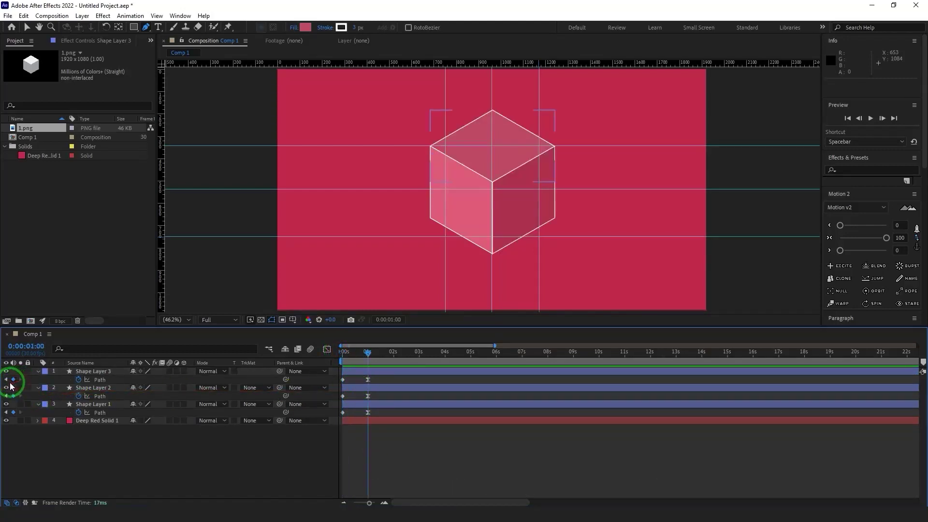
{"action": "left_click", "coordinate": [5, 380]}
At 0:00:00:00, collapse Shape Layer 1's path onto the square's bottom edge by moving its four corners to that edge's endpoints.
{"action": "left_click", "coordinate": [370, 405]}
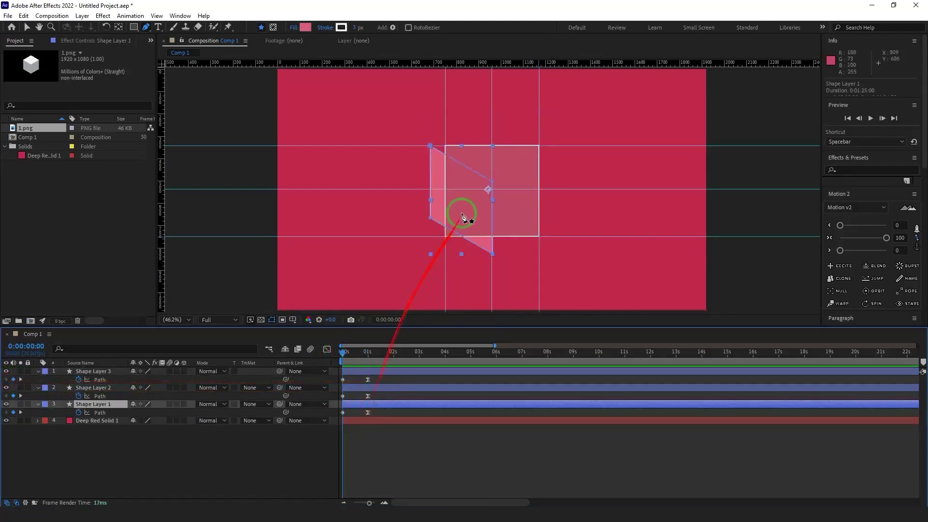
{"action": "left_click", "coordinate": [493, 182]}
{"action": "left_click_drag", "start_coordinate": [494, 183], "coordinate": [538, 236]}
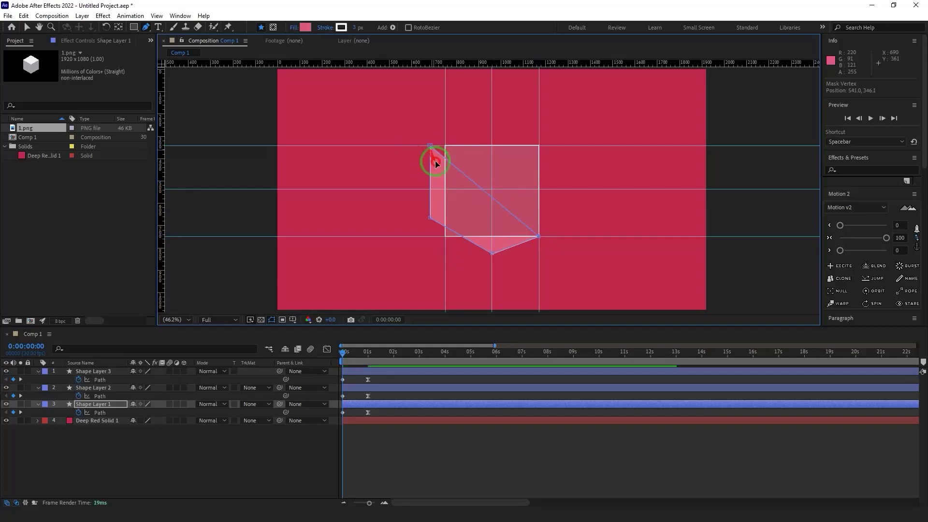
{"action": "left_click_drag", "start_coordinate": [430, 147], "coordinate": [445, 234]}
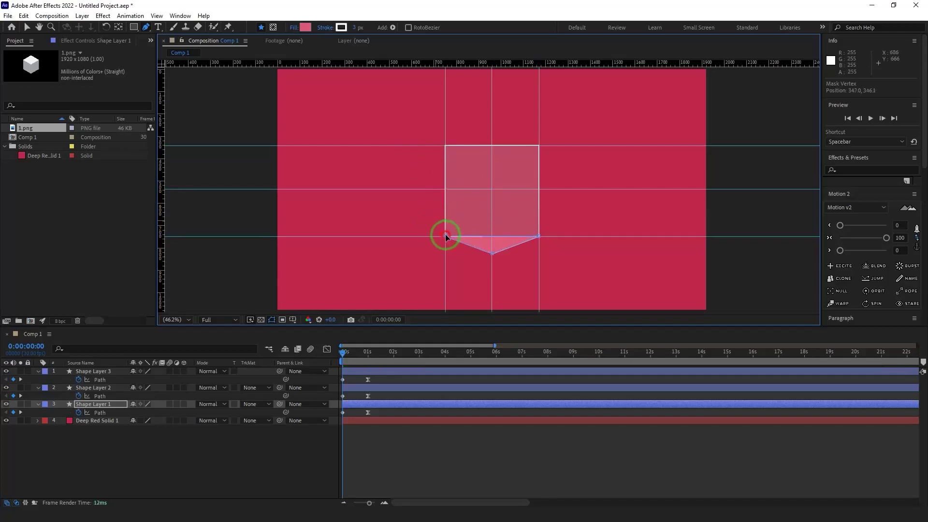
{"action": "left_click_drag", "start_coordinate": [533, 242], "coordinate": [540, 235]}
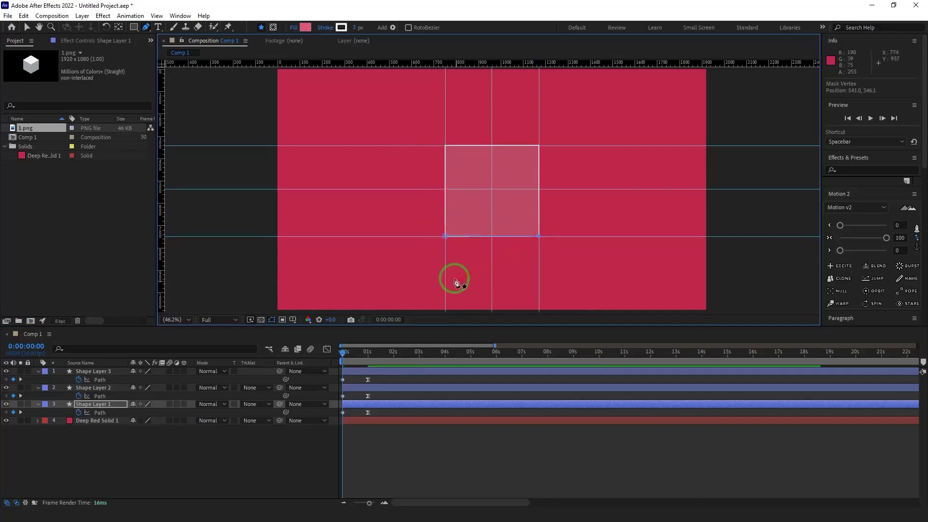
Play back the full transition of all three faces from 0:00:00:00.
{"action": "key", "text": "space"}
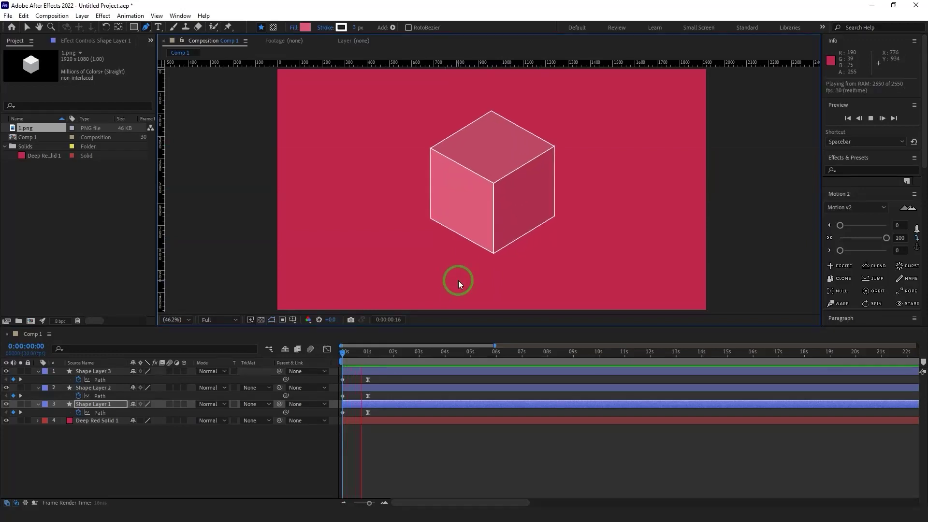
{"action": "left_click", "coordinate": [343, 352]}
{"action": "key", "text": "space"}
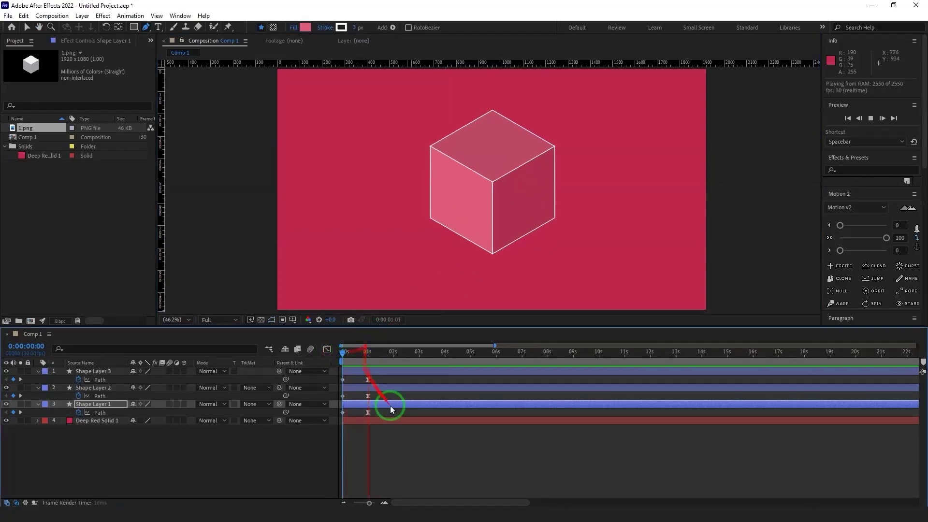
Add Path keyframes at 0:00:02:01 on all three shape layers and make them linear.
{"action": "left_click", "coordinate": [394, 355]}
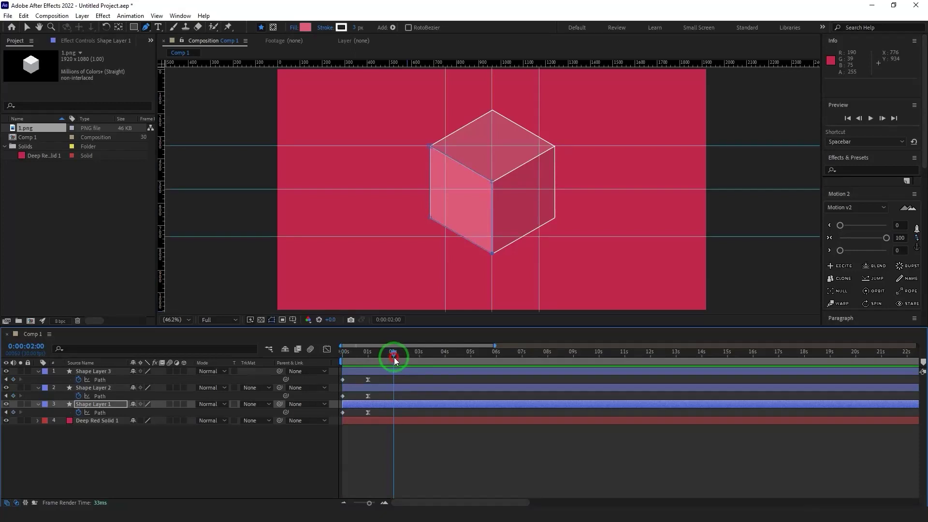
{"action": "left_click", "coordinate": [369, 380]}
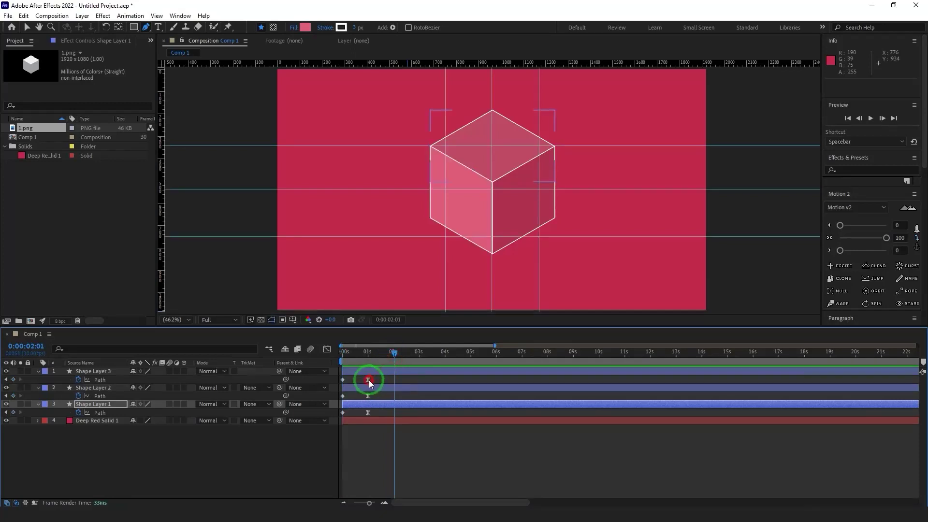
{"action": "left_click", "coordinate": [14, 380]}
{"action": "left_click", "coordinate": [13, 396]}
{"action": "left_click", "coordinate": [14, 412]}
{"action": "key", "text": "F9"}
{"action": "left_click", "coordinate": [394, 413]}
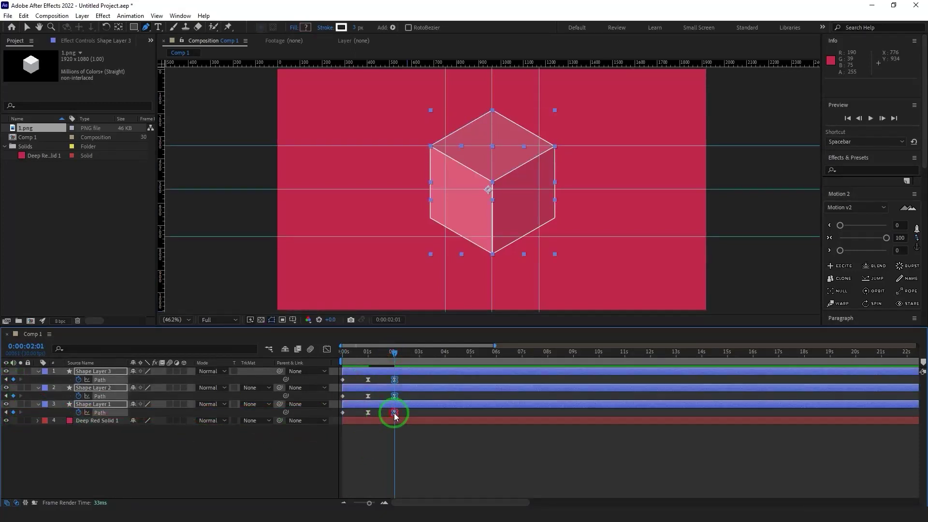
Add Path keyframes at 0:00:03:00 on all three shape layers.
{"action": "left_click", "coordinate": [419, 356]}
{"action": "left_click", "coordinate": [13, 380]}
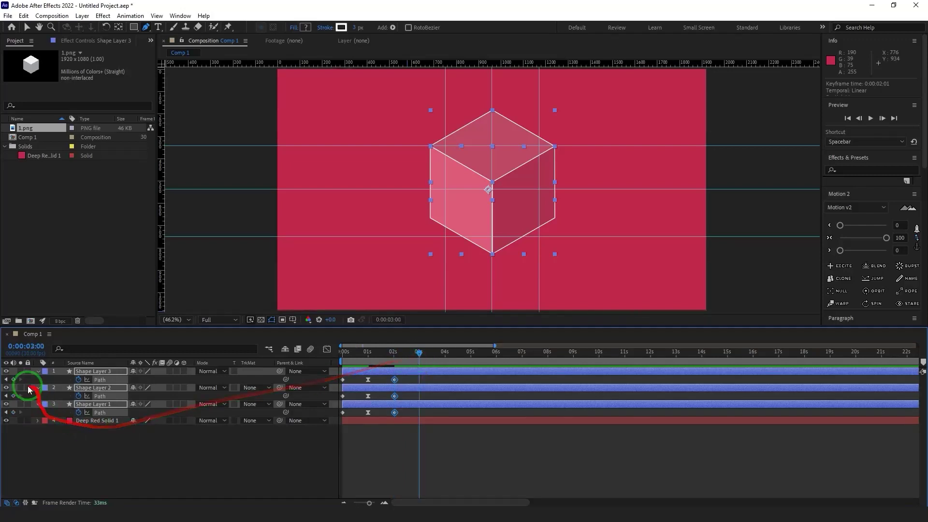
{"action": "left_click", "coordinate": [13, 396]}
{"action": "left_click", "coordinate": [13, 412]}
{"action": "left_click", "coordinate": [471, 451]}
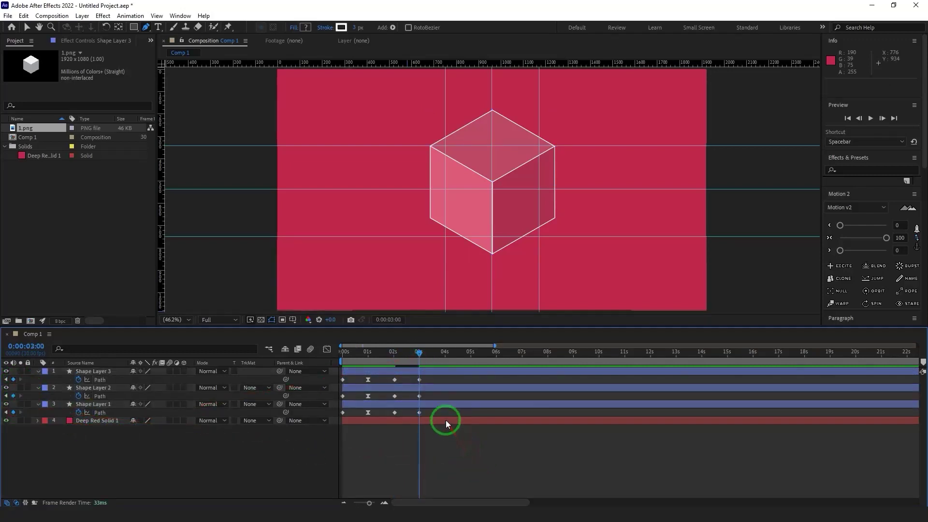
{"action": "left_click", "coordinate": [446, 405]}
{"action": "left_click", "coordinate": [448, 372], "text": "shift"}
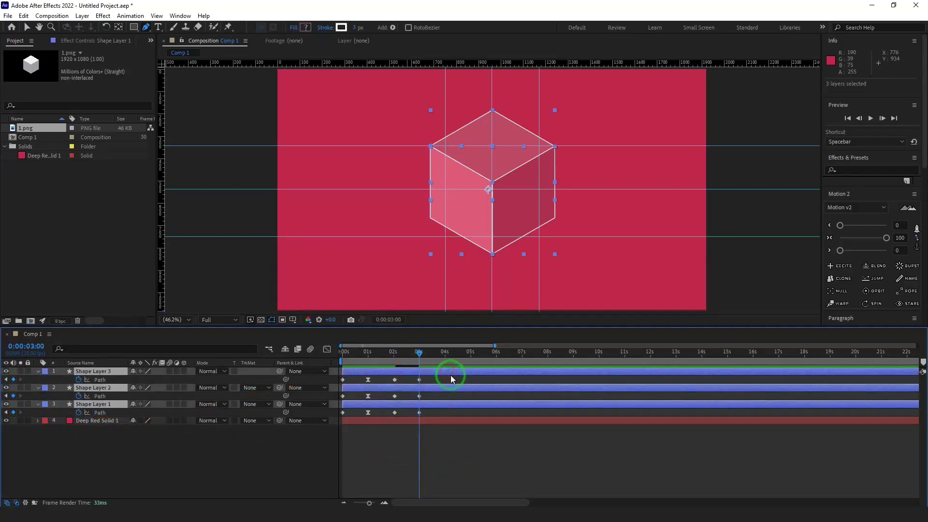
{"action": "left_click", "coordinate": [446, 438]}
{"action": "left_click", "coordinate": [444, 404]}
{"action": "mouse_move", "coordinate": [534, 199]}
{"action": "left_mouse_down"}
{"action": "mouse_move", "coordinate": [514, 183]}
{"action": "mouse_move", "coordinate": [472, 304]}
{"action": "left_mouse_up"}
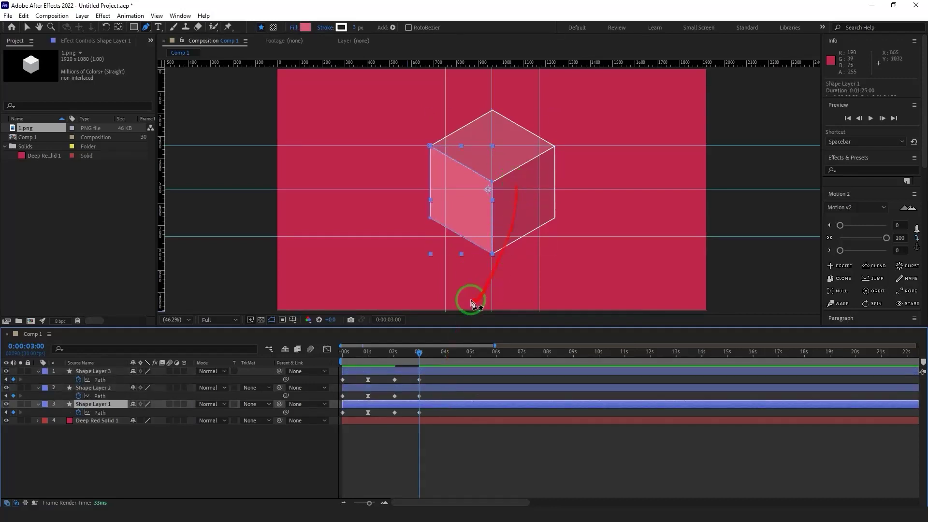
{"action": "left_click", "coordinate": [436, 387]}
At 0:00:03:00, rotate Shape Layer 3's path by moving each corner of the top face onto its neighbouring corner position.
{"action": "left_click", "coordinate": [446, 372]}
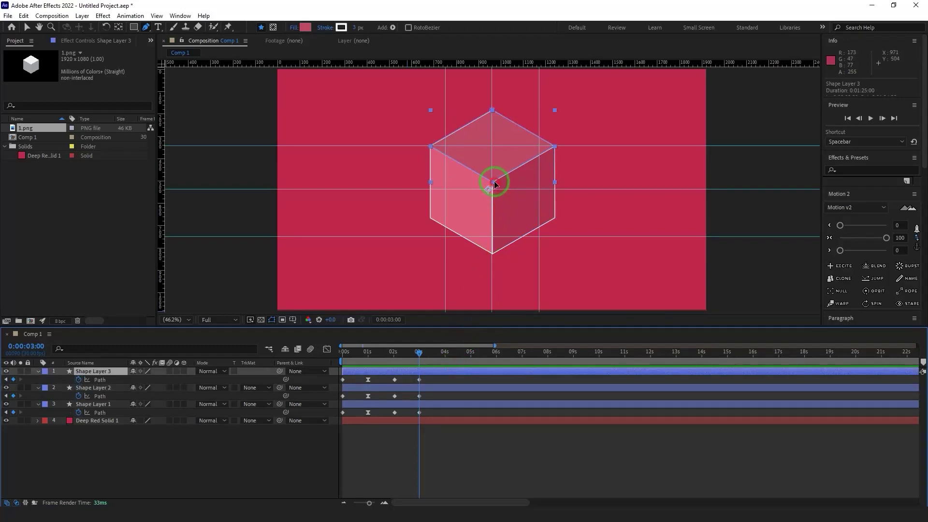
{"action": "left_click_drag", "start_coordinate": [494, 182], "coordinate": [512, 175]}
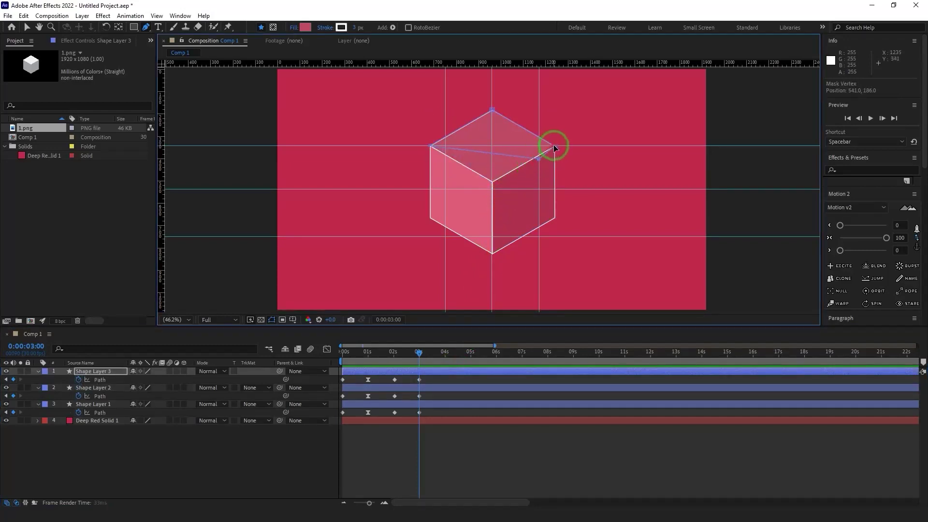
{"action": "left_click_drag", "start_coordinate": [508, 116], "coordinate": [428, 147]}
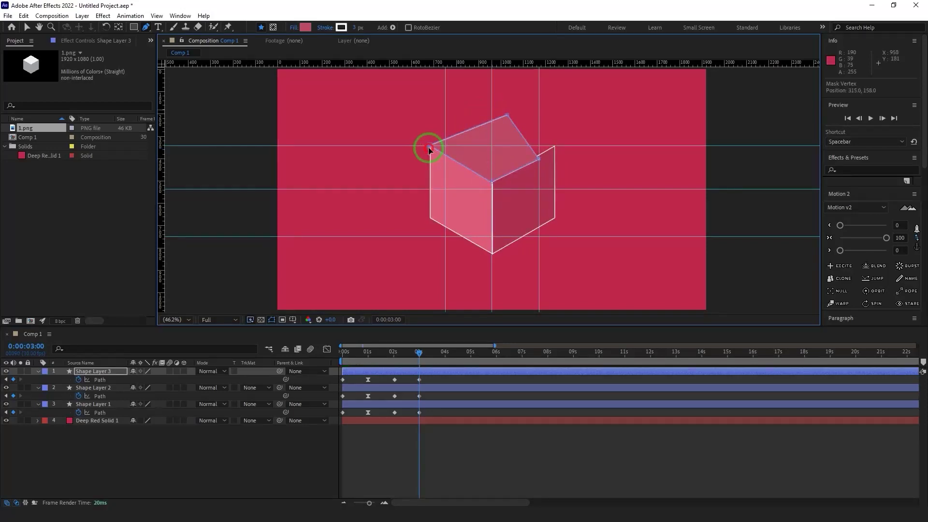
{"action": "left_click_drag", "start_coordinate": [506, 115], "coordinate": [493, 111]}
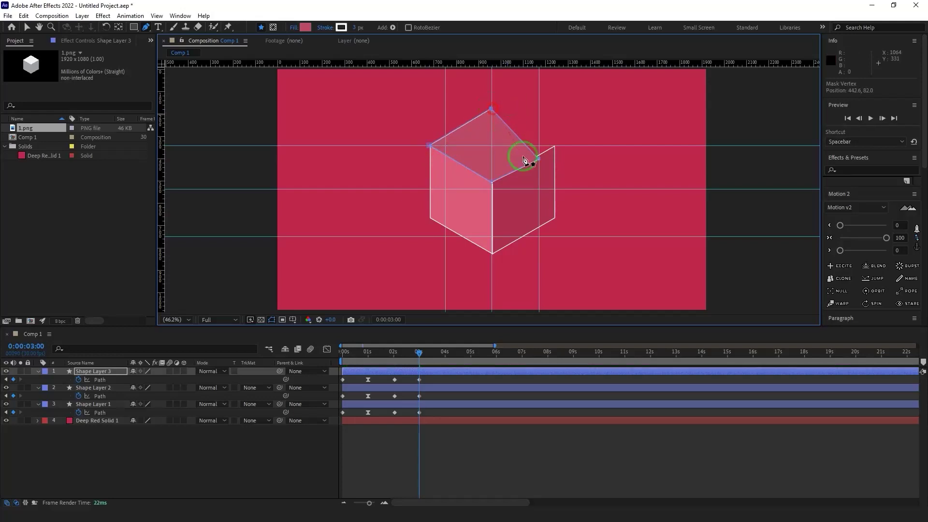
{"action": "left_click_drag", "start_coordinate": [538, 160], "coordinate": [554, 146]}
{"action": "left_click", "coordinate": [498, 442]}
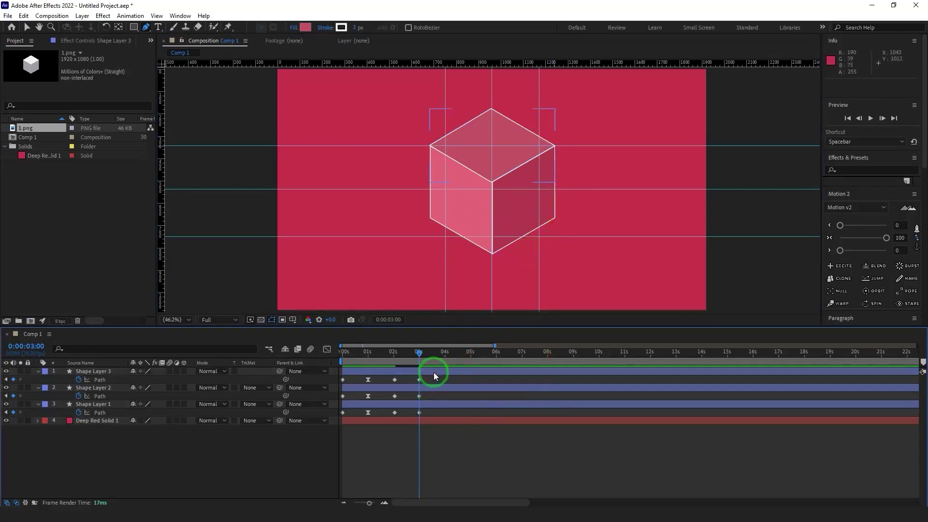
Ease the Path keyframes at 0:00:03:00 on all three shape layers with Motion 2's easing value of 100.
{"action": "left_click", "coordinate": [420, 380]}
{"action": "left_click", "coordinate": [419, 396], "text": "shift"}
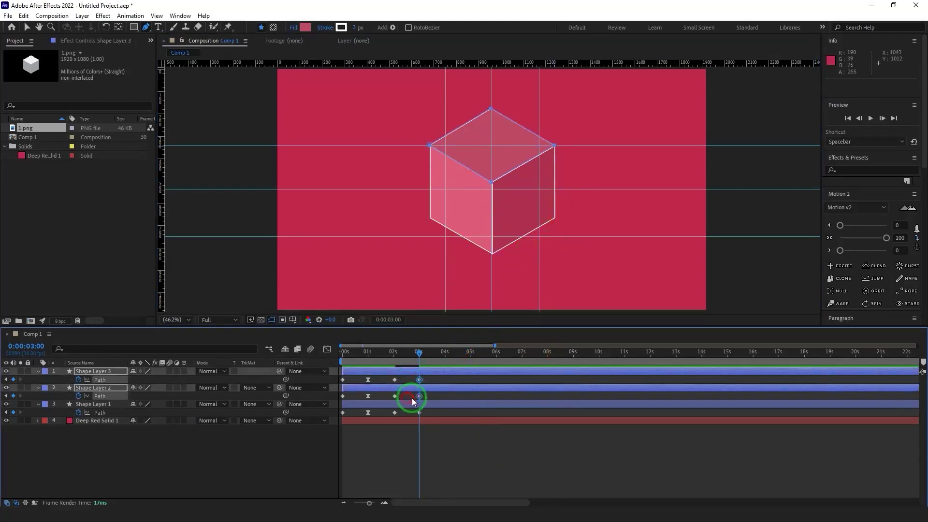
{"action": "left_click", "coordinate": [418, 413], "text": "shift"}
{"action": "left_click", "coordinate": [887, 238]}
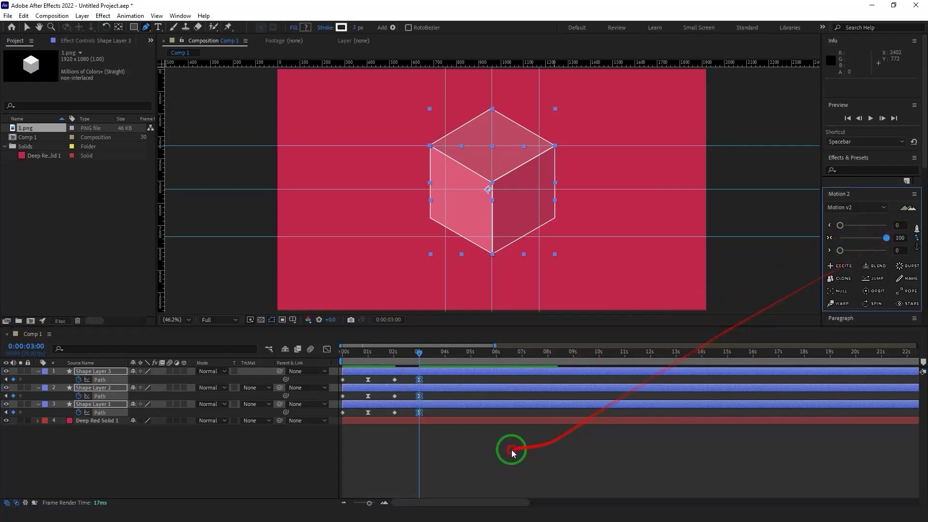
{"action": "left_click", "coordinate": [512, 449]}
Play back the top face's rotation from 0:00:01:19, and step between the Path keyframes, finishing at 0:00:03:00.
{"action": "left_click_drag", "start_coordinate": [392, 362], "coordinate": [384, 355]}
{"action": "key", "text": "space"}
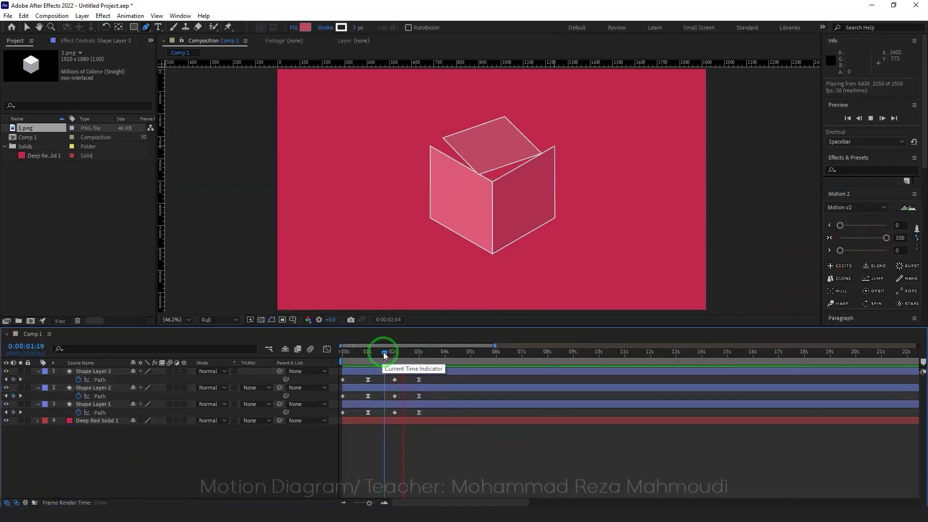
{"action": "left_click", "coordinate": [412, 362]}
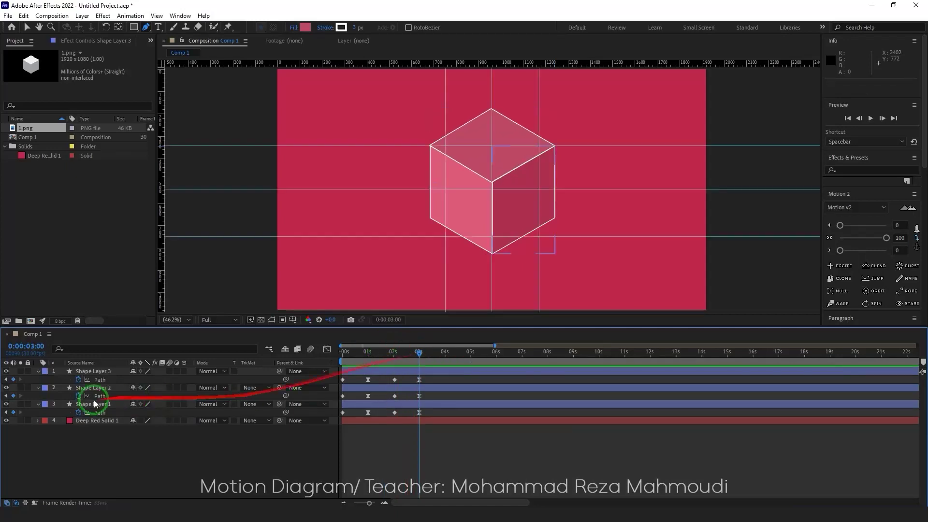
{"action": "left_click", "coordinate": [7, 380]}
{"action": "left_click", "coordinate": [21, 380]}
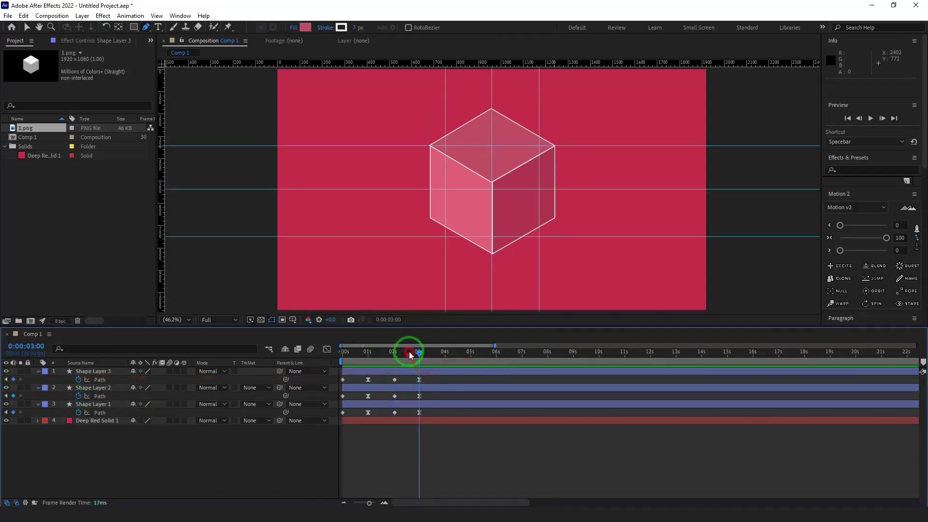
{"action": "mouse_move", "coordinate": [409, 352]}
{"action": "left_mouse_down"}
{"action": "mouse_move", "coordinate": [396, 355]}
{"action": "mouse_move", "coordinate": [419, 362]}
{"action": "left_mouse_up"}
{"action": "left_click", "coordinate": [21, 380]}
{"action": "left_click", "coordinate": [443, 393]}
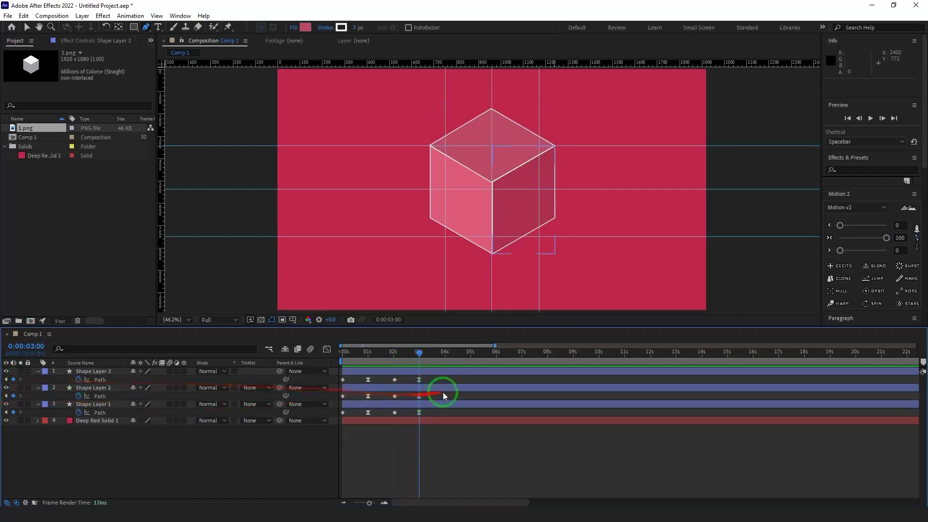
At 0:00:03:00, reshape Shape Layer 2 into the cube's back-right face between the top, right and centre corners.
{"action": "left_click", "coordinate": [443, 389]}
{"action": "left_click", "coordinate": [494, 182]}
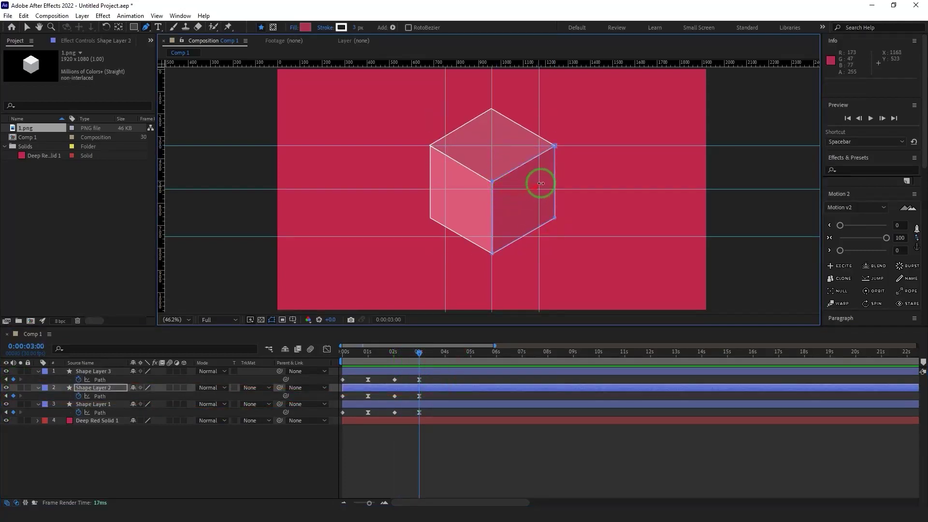
{"action": "left_click_drag", "start_coordinate": [556, 146], "coordinate": [491, 107]}
{"action": "left_click_drag", "start_coordinate": [493, 181], "coordinate": [554, 145]}
{"action": "left_click_drag", "start_coordinate": [499, 255], "coordinate": [498, 198]}
{"action": "left_click_drag", "start_coordinate": [548, 216], "coordinate": [558, 231]}
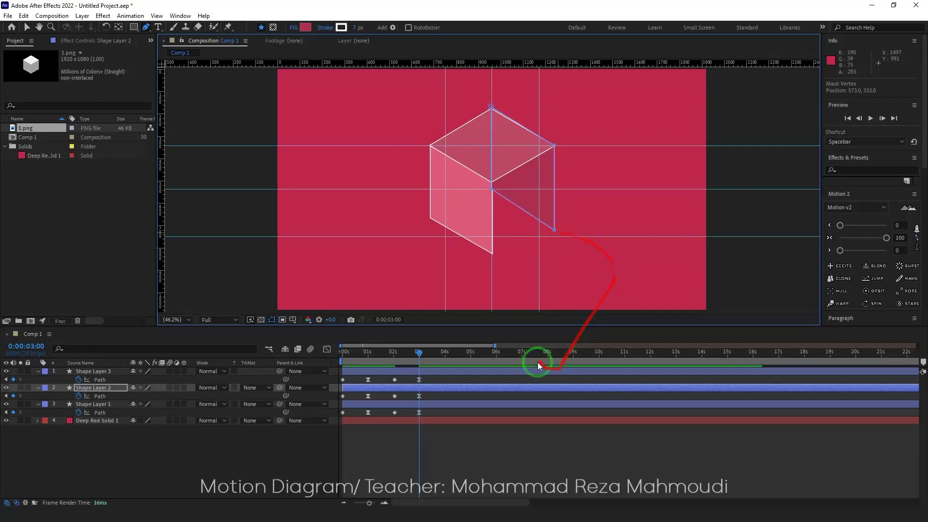
{"action": "left_click", "coordinate": [490, 455]}
{"action": "left_click", "coordinate": [449, 388]}
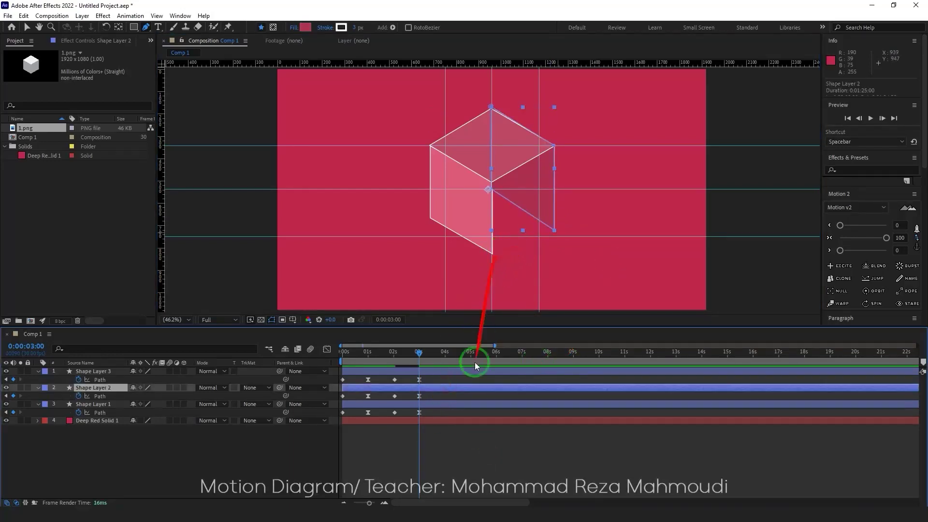
Reshape Shape Layer 1 into the cube's right front face at 0:00:03:00, and stack the layer above Shape Layer 2.
{"action": "left_click", "coordinate": [449, 404]}
{"action": "left_click_drag", "start_coordinate": [497, 255], "coordinate": [556, 230]}
{"action": "left_click_drag", "start_coordinate": [496, 188], "coordinate": [558, 150]}
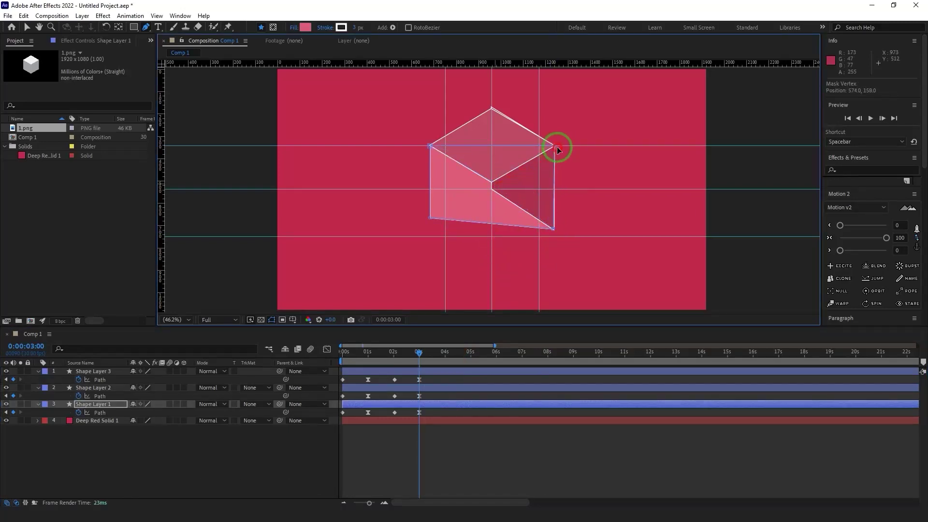
{"action": "left_click_drag", "start_coordinate": [430, 146], "coordinate": [494, 186]}
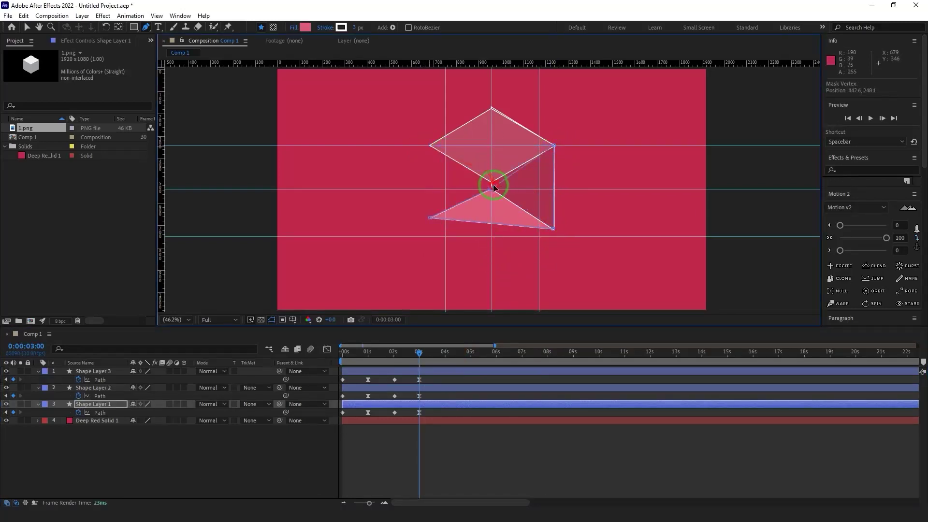
{"action": "left_click_drag", "start_coordinate": [430, 217], "coordinate": [489, 264]}
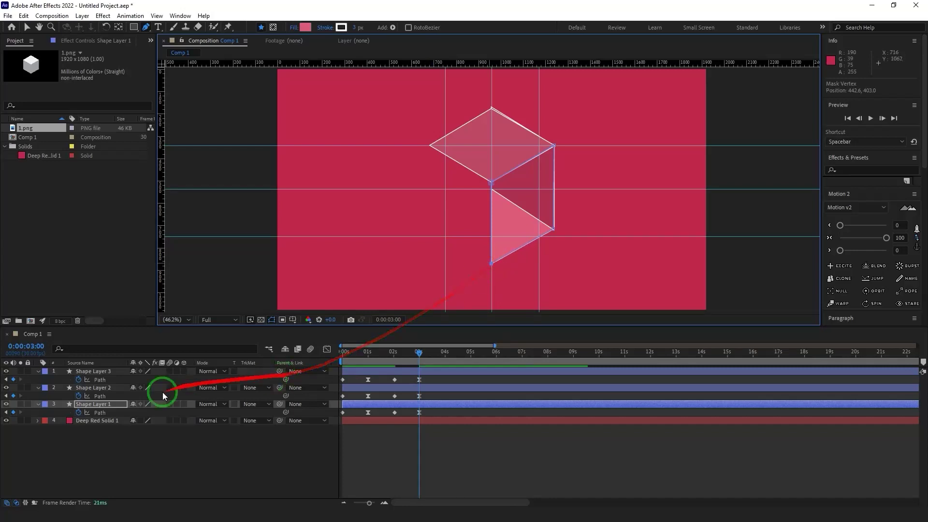
{"action": "left_click_drag", "start_coordinate": [112, 404], "coordinate": [114, 388]}
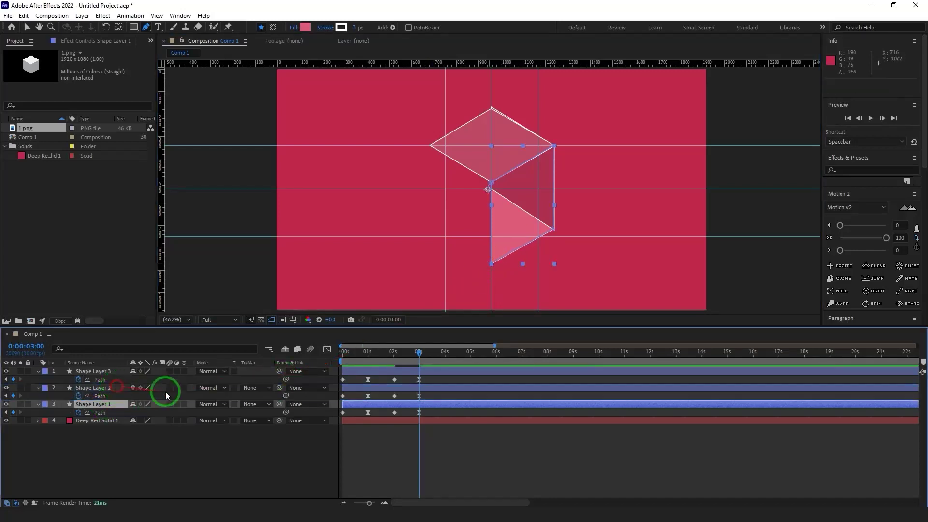
{"action": "left_click", "coordinate": [444, 441]}
Align the upper corner of Shape Layer 2's path with the top corner of the cube at 0:00:03:00.
{"action": "left_click", "coordinate": [438, 404]}
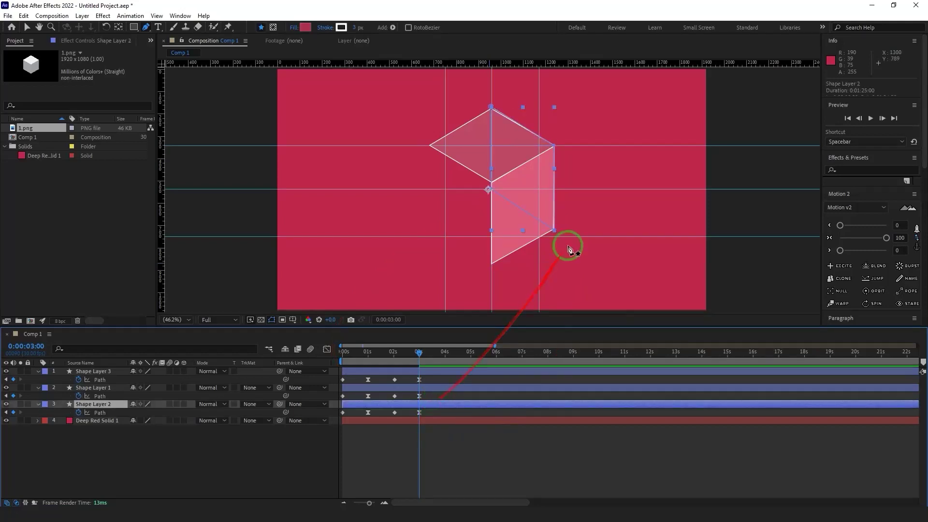
{"action": "scroll", "coordinate": [568, 246], "scroll_direction": "up", "scroll_amount": 1}
{"action": "mouse_move", "coordinate": [568, 247]}
{"action": "left_mouse_down"}
{"action": "mouse_move", "coordinate": [505, 224]}
{"action": "mouse_move", "coordinate": [449, 226]}
{"action": "mouse_move", "coordinate": [553, 241]}
{"action": "mouse_move", "coordinate": [488, 244]}
{"action": "left_mouse_up"}
{"action": "scroll", "coordinate": [477, 208], "scroll_direction": "up", "scroll_amount": 1}
{"action": "left_click", "coordinate": [466, 439]}
{"action": "scroll", "coordinate": [454, 210], "scroll_direction": "down", "scroll_amount": 1}
{"action": "left_click", "coordinate": [477, 404]}
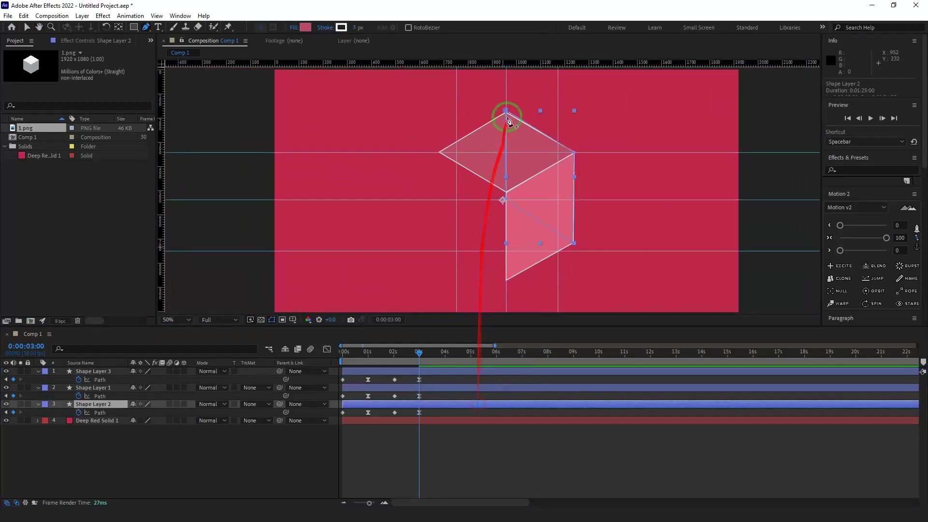
{"action": "left_click", "coordinate": [514, 147]}
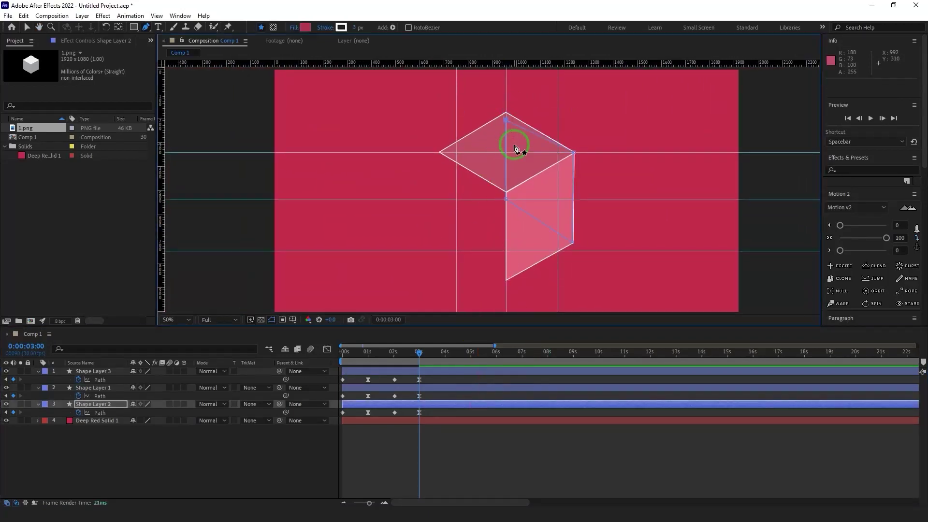
{"action": "key", "text": "shift+Up"}
{"action": "key", "text": "shift+Up"}
{"action": "left_click", "coordinate": [521, 457]}
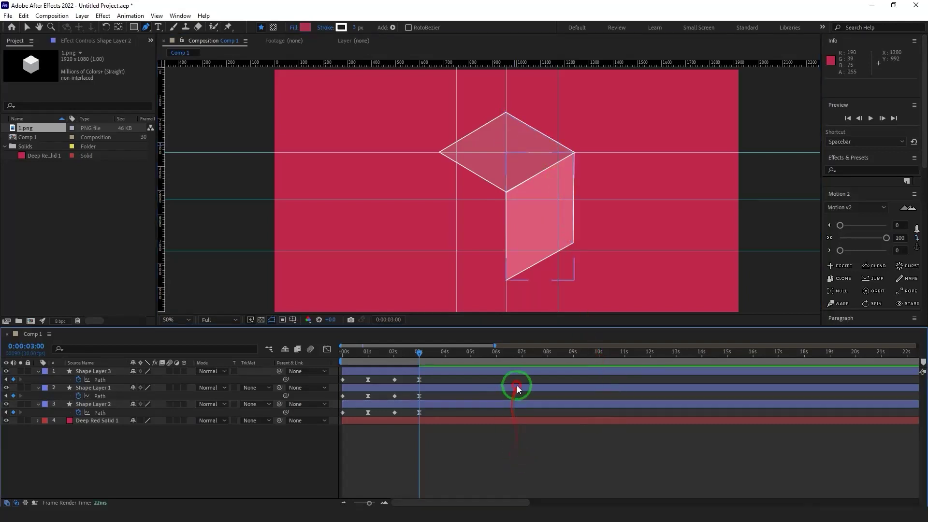
Nudge both lower corners of Shape Layer 1's right front face upward together to shorten the face.
{"action": "left_click", "coordinate": [518, 387]}
{"action": "left_click", "coordinate": [573, 243]}
{"action": "left_click", "coordinate": [515, 284]}
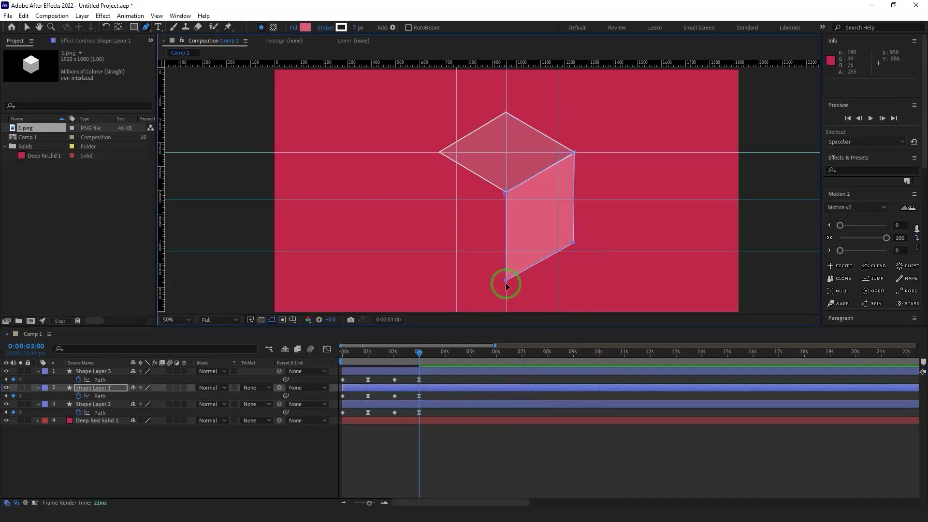
{"action": "key", "text": "Up"}
{"action": "key", "text": "Up"}
{"action": "key", "text": "Up"}
{"action": "key", "text": "Up"}
{"action": "key", "text": "Up"}
{"action": "key", "text": "Up"}
{"action": "key", "text": "Up"}
{"action": "key", "text": "Up"}
{"action": "key", "text": "Up"}
{"action": "key", "text": "Up"}
{"action": "key", "text": "Up"}
{"action": "key", "text": "Up"}
Raise both lower corners of Shape Layer 2's path so they line up with the edges of the right front face.
{"action": "left_click", "coordinate": [490, 405]}
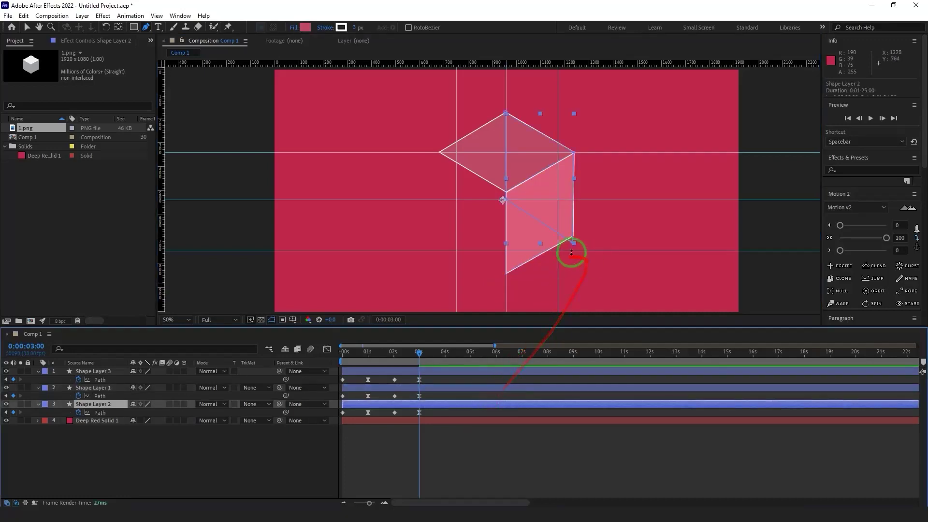
{"action": "left_click", "coordinate": [571, 252]}
{"action": "left_click", "coordinate": [504, 199], "text": "shift"}
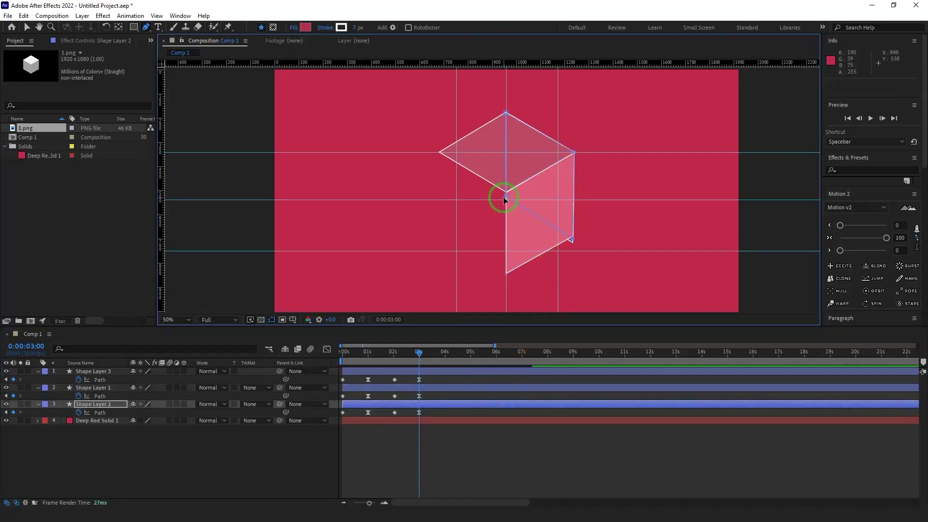
{"action": "left_click", "coordinate": [476, 431]}
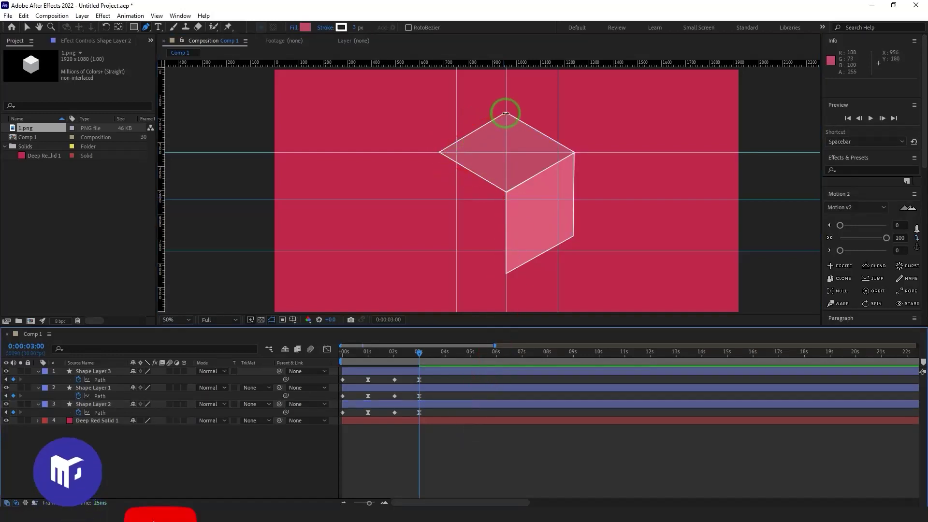
Draw a closed four-corner shape on a new layer with the Pen tool to fill the cube's missing left front face.
{"action": "left_click", "coordinate": [439, 157]}
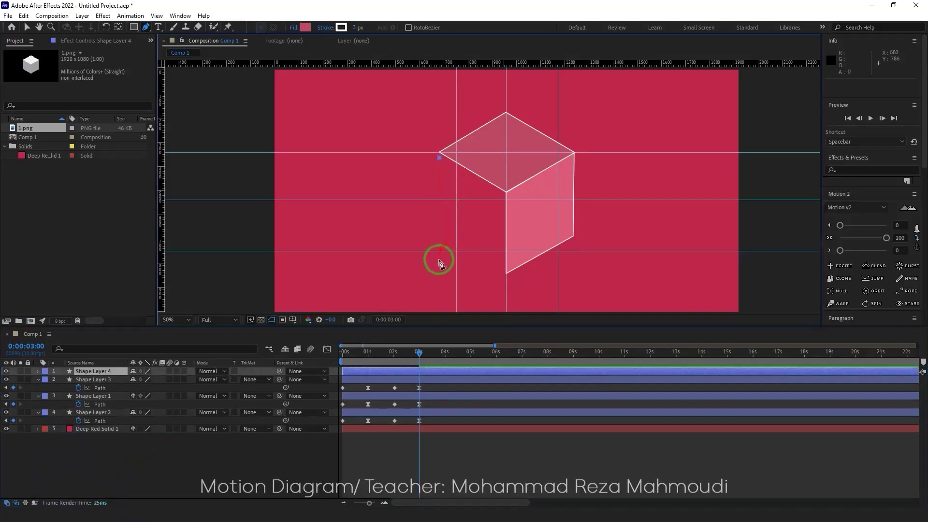
{"action": "left_click", "coordinate": [438, 259]}
{"action": "left_click", "coordinate": [506, 273]}
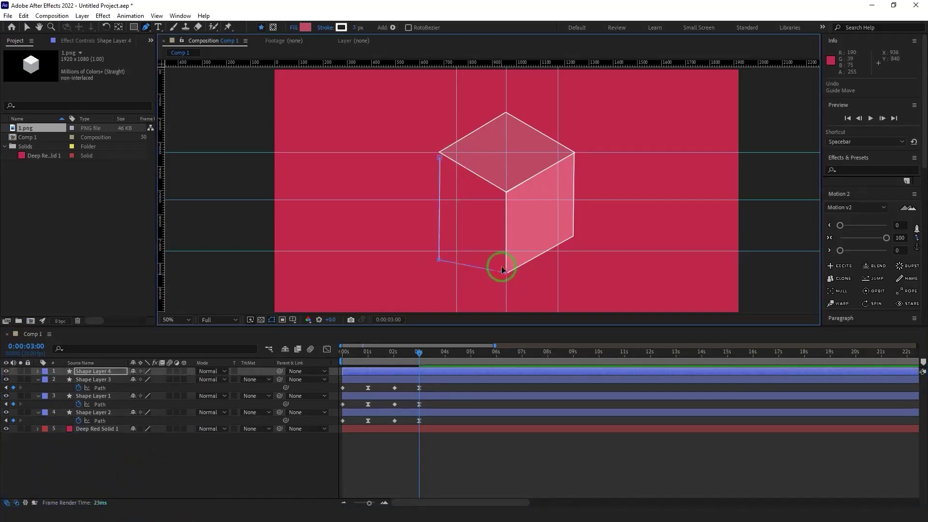
{"action": "left_click", "coordinate": [506, 199]}
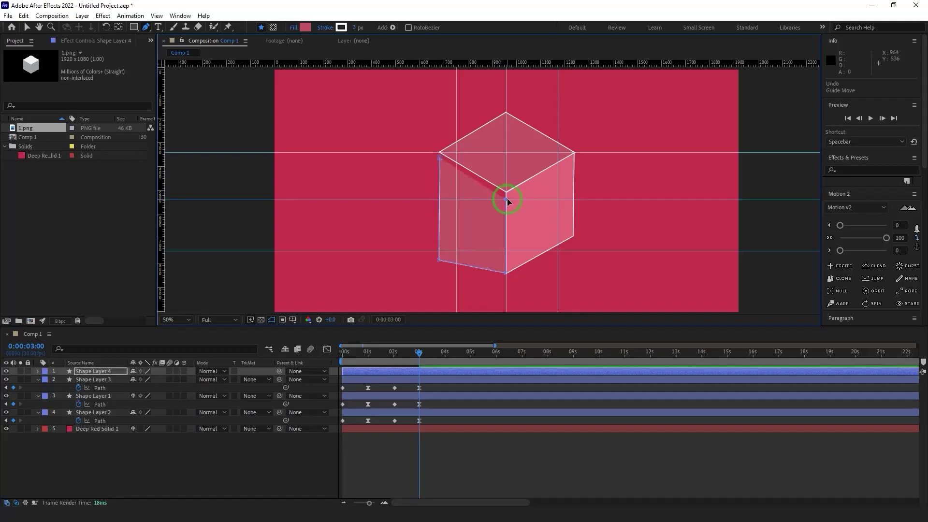
{"action": "left_click", "coordinate": [439, 157]}
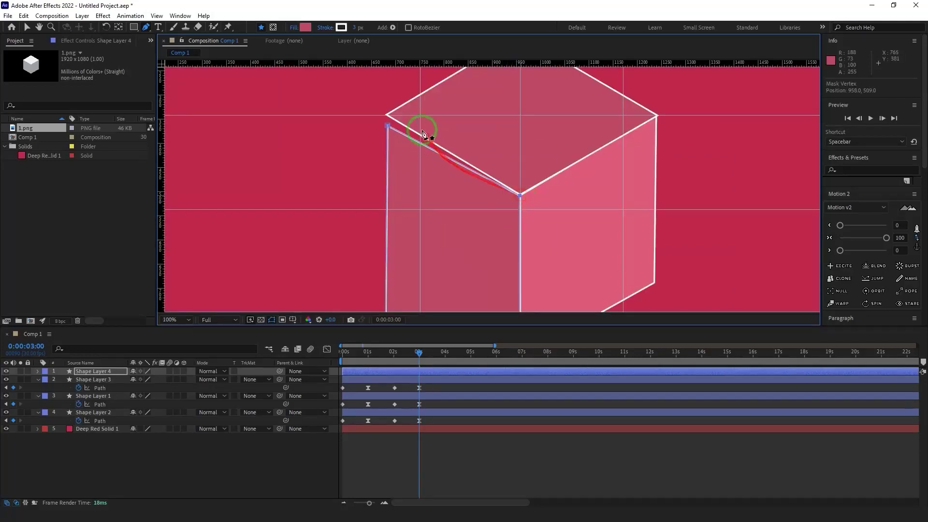
Snap the new face's upper-left corner to the top face's left corner and move its lower-left corner to about 685, 710.
{"action": "left_click_drag", "start_coordinate": [388, 127], "coordinate": [388, 118]}
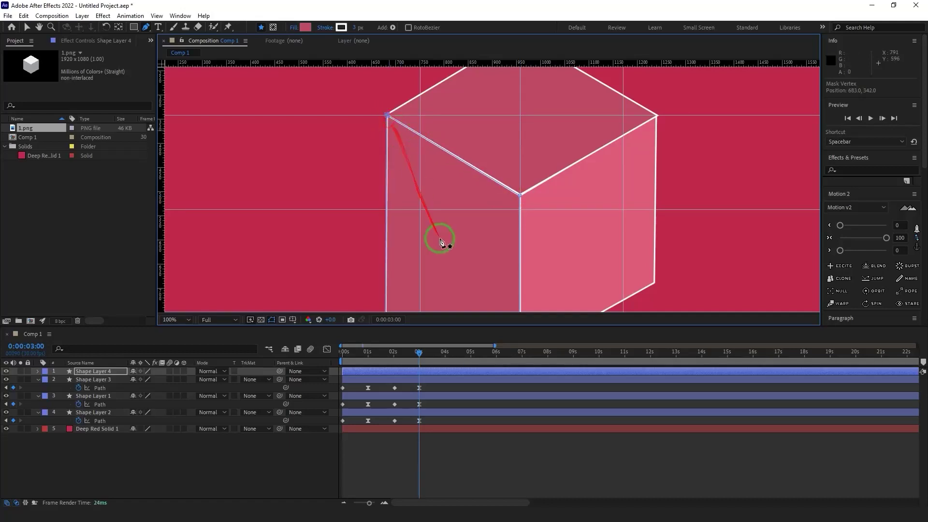
{"action": "left_click_drag", "start_coordinate": [441, 238], "coordinate": [442, 142]}
{"action": "left_click_drag", "start_coordinate": [387, 222], "coordinate": [386, 197]}
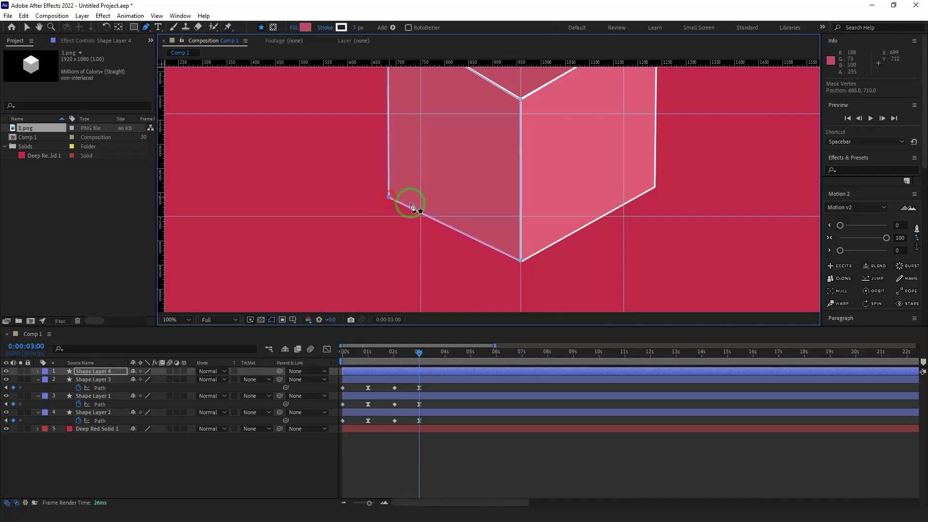
{"action": "key", "text": "comma"}
{"action": "left_click_drag", "start_coordinate": [466, 227], "coordinate": [453, 272]}
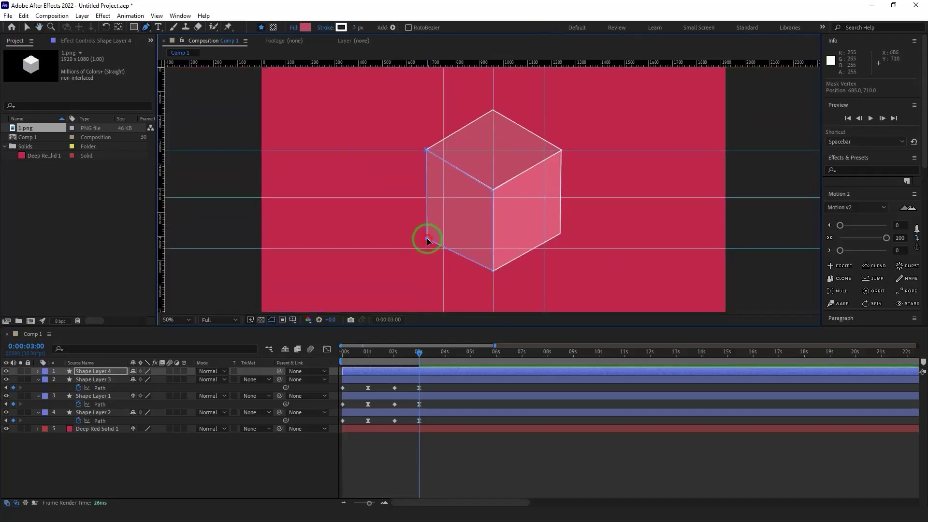
Raise the lower-left corner of Shape Layer 4's face so its bottom edge matches the height of the right front face.
{"action": "left_click_drag", "start_coordinate": [428, 238], "coordinate": [427, 237]}
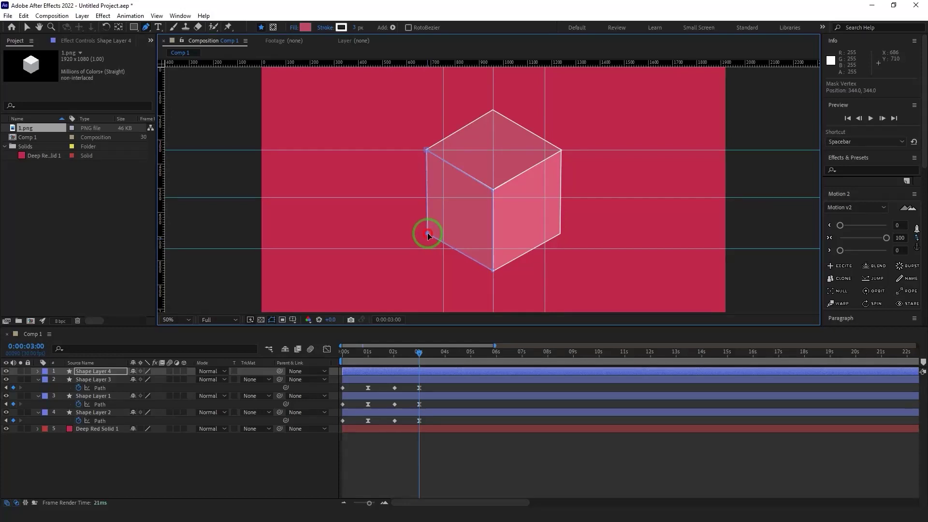
{"action": "left_click", "coordinate": [500, 452]}
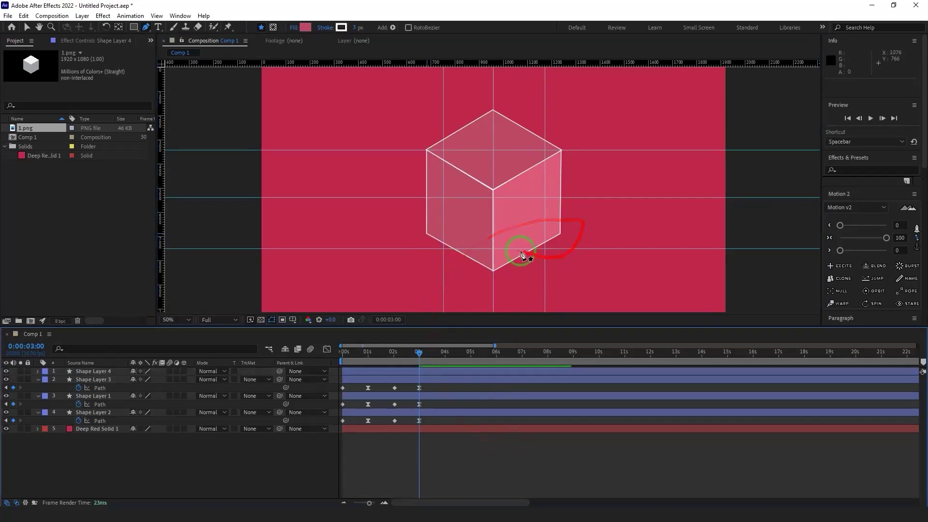
{"action": "left_click", "coordinate": [471, 409]}
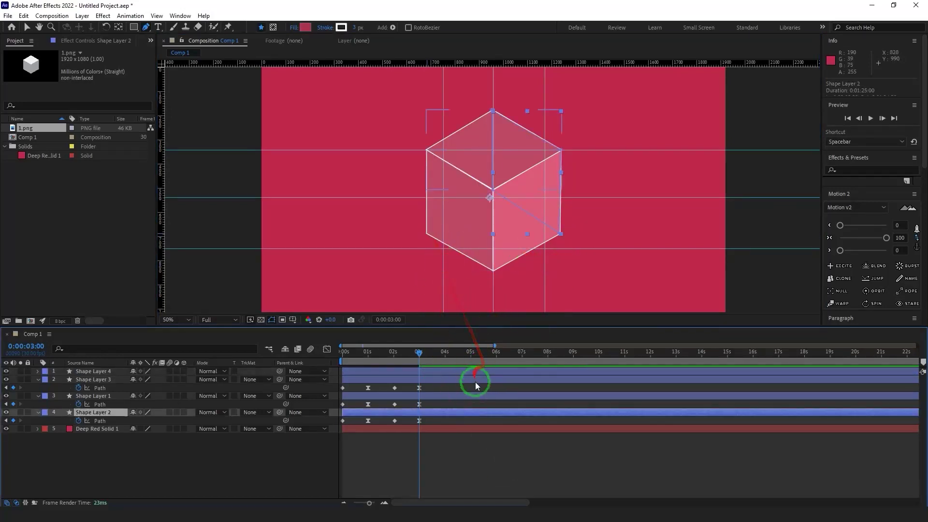
{"action": "left_click", "coordinate": [474, 381]}
{"action": "left_click", "coordinate": [475, 397]}
{"action": "left_click", "coordinate": [469, 411]}
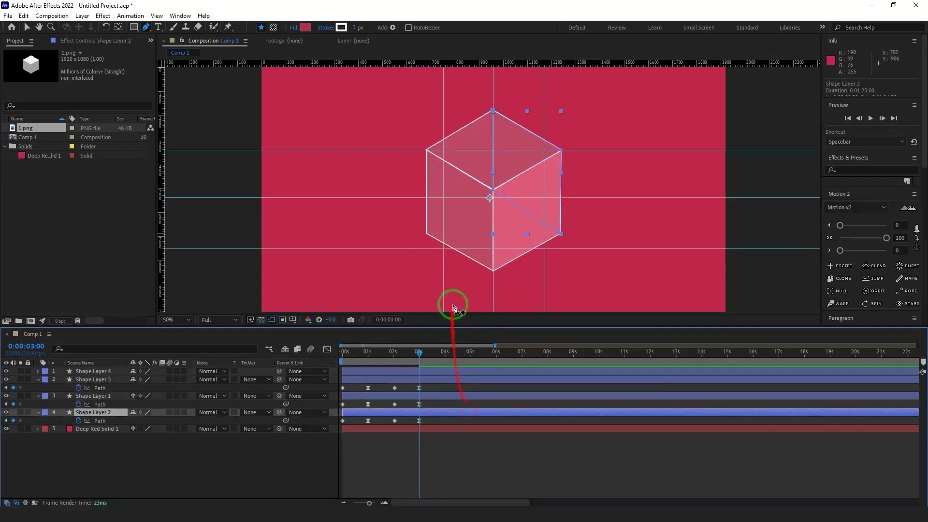
{"action": "left_click", "coordinate": [471, 372]}
{"action": "left_click", "coordinate": [427, 235]}
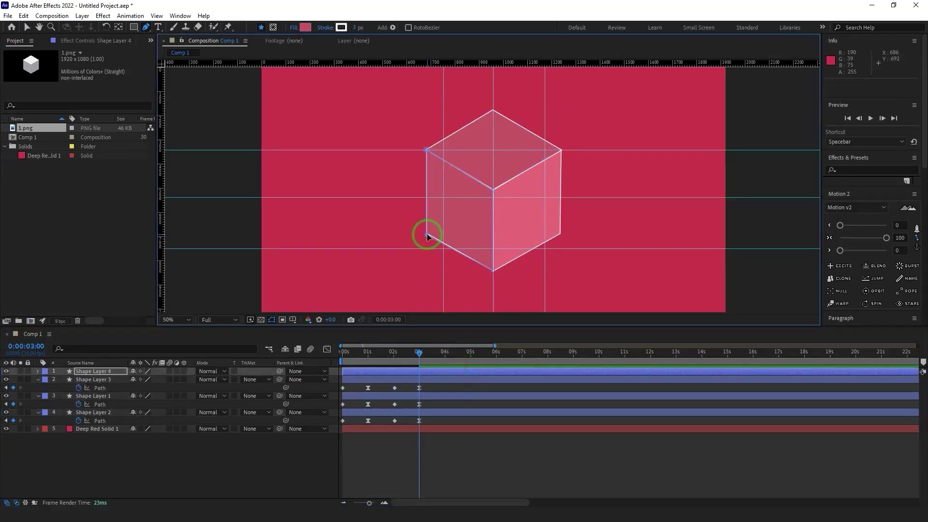
Change the label colour of all four shape layers to yellow.
{"action": "left_click", "coordinate": [99, 412], "text": "shift"}
{"action": "left_click", "coordinate": [45, 412]}
{"action": "left_click", "coordinate": [84, 247]}
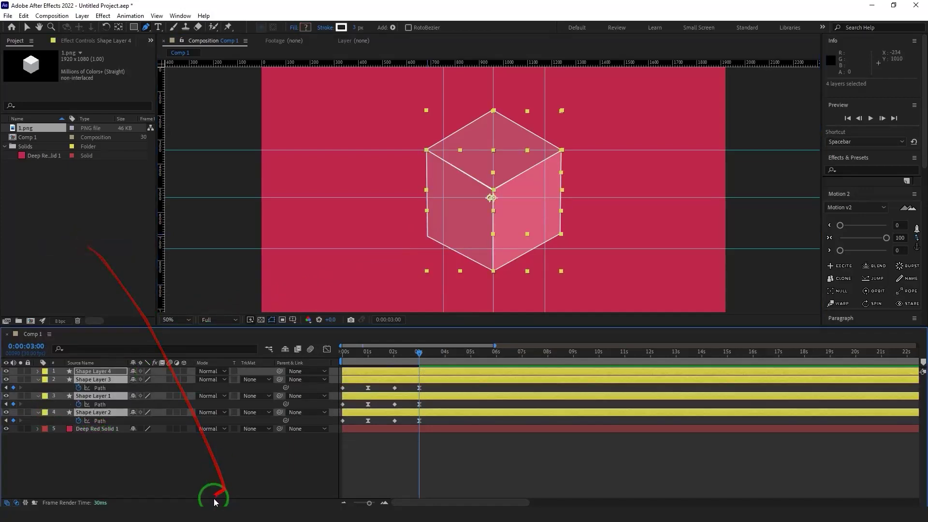
{"action": "left_click", "coordinate": [436, 433]}
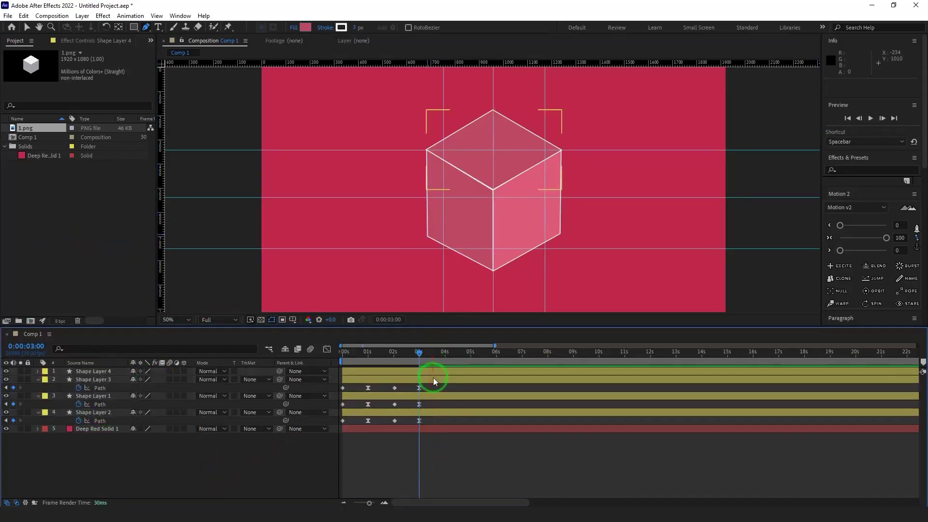
Align Shape Layer 4's lower-left corner beneath its upper-left corner using a temporary vertical guide, and remove the guide.
{"action": "left_click", "coordinate": [435, 371]}
{"action": "left_click", "coordinate": [429, 238], "text": "ctrl"}
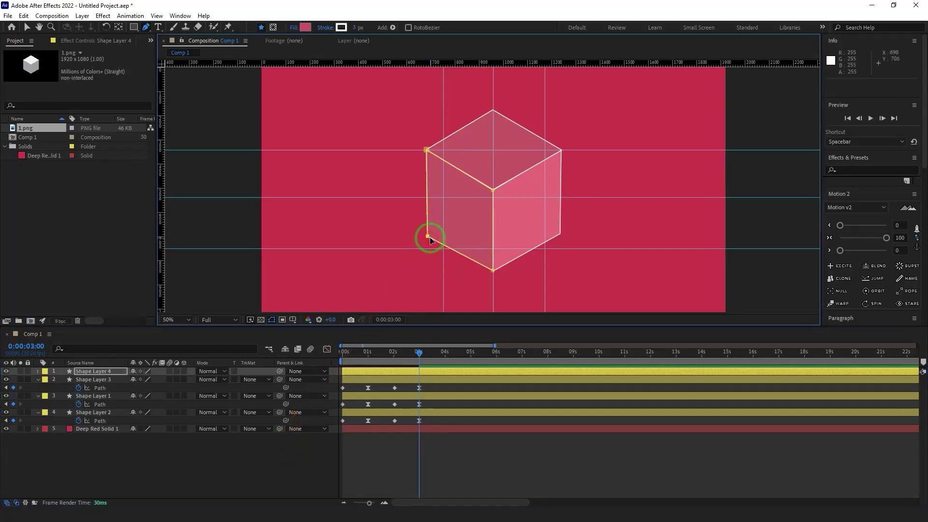
{"action": "left_click", "coordinate": [171, 236]}
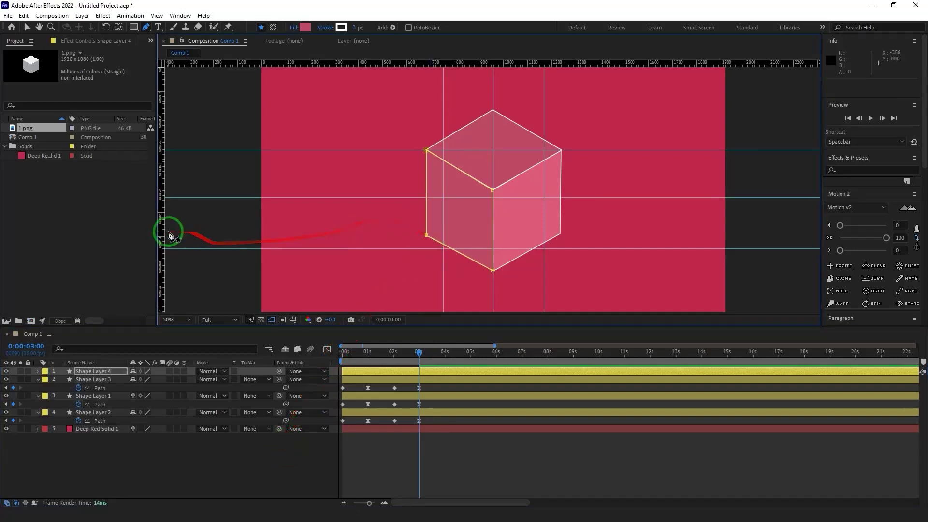
{"action": "left_click_drag", "start_coordinate": [298, 198], "coordinate": [426, 172]}
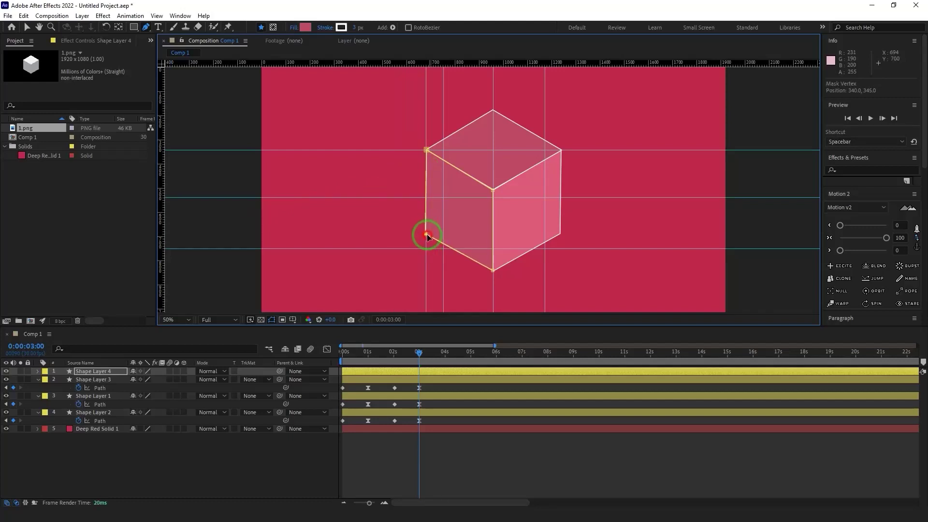
{"action": "left_click_drag", "start_coordinate": [426, 277], "coordinate": [25, 261]}
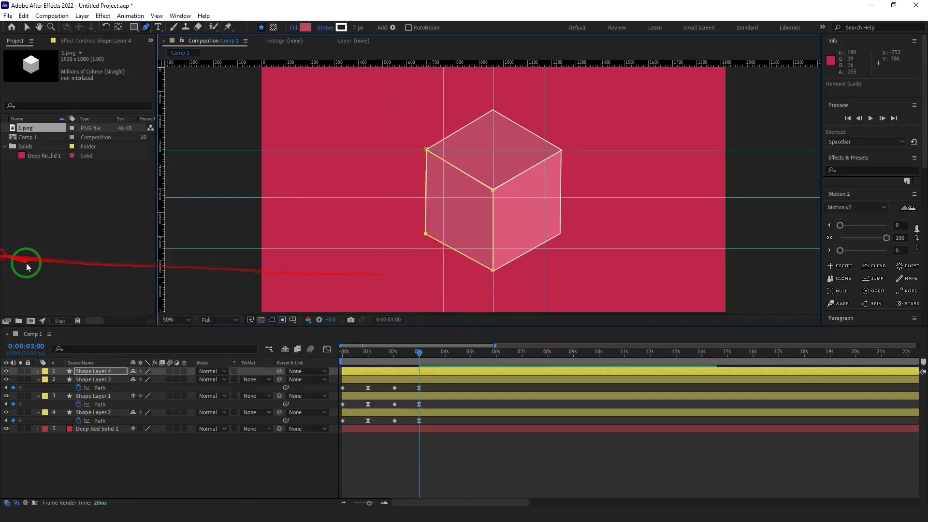
Add Path keyframes to Shape Layer 4 at 0:00:03:00 and 0:00:02:01.
{"action": "left_click", "coordinate": [503, 480]}
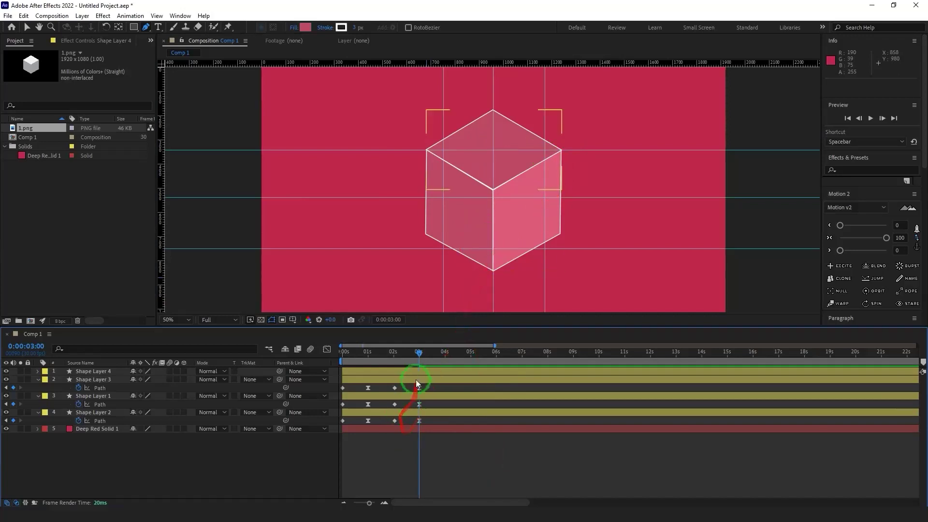
{"action": "left_click", "coordinate": [398, 372]}
{"action": "left_click", "coordinate": [40, 372]}
{"action": "left_click", "coordinate": [39, 372]}
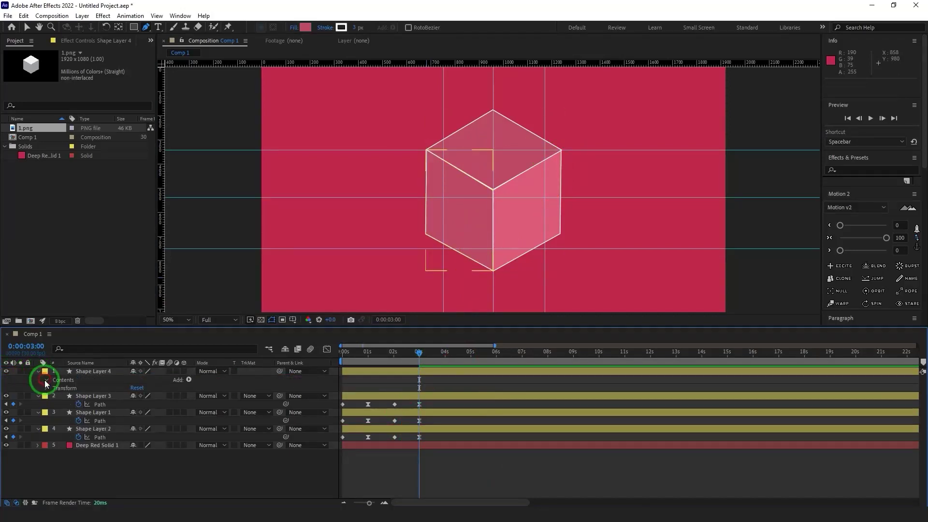
{"action": "left_click", "coordinate": [47, 381]}
{"action": "left_click", "coordinate": [54, 388]}
{"action": "left_click", "coordinate": [63, 396]}
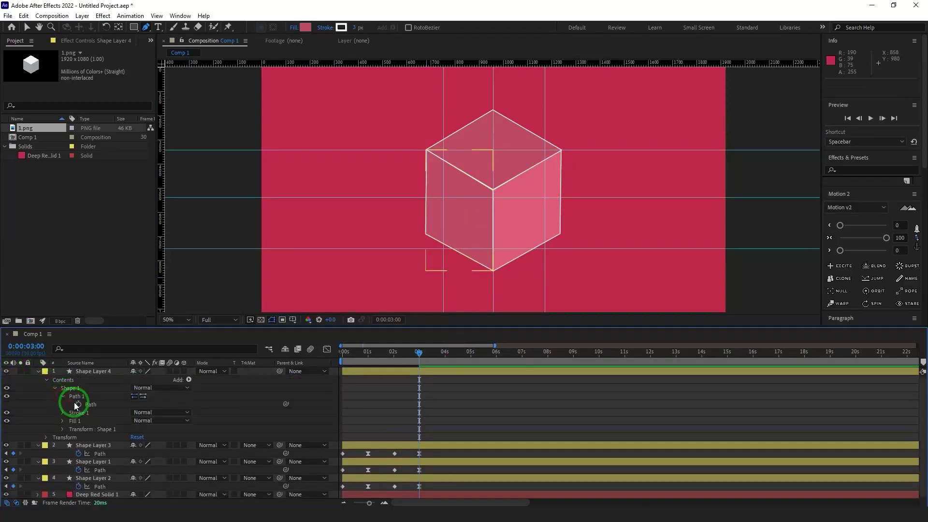
{"action": "left_click", "coordinate": [116, 404]}
{"action": "key", "text": "u"}
{"action": "left_click", "coordinate": [6, 397]}
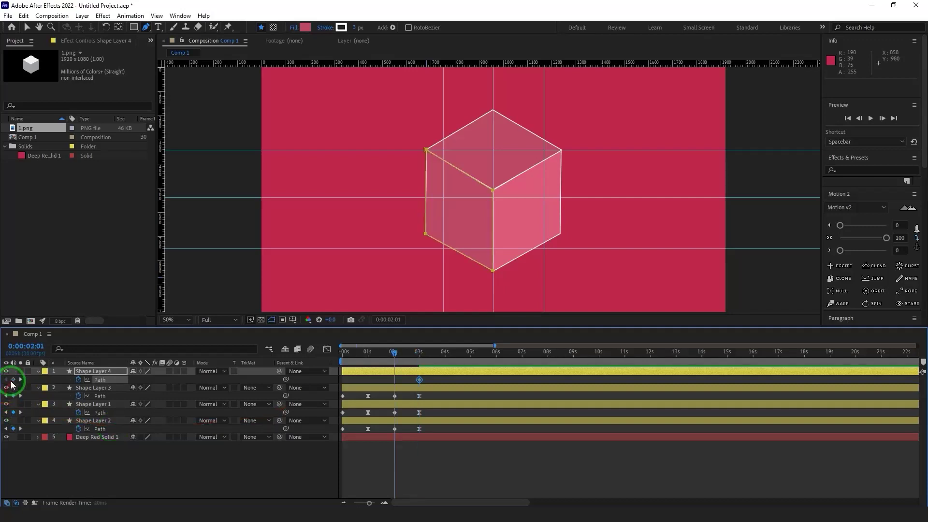
{"action": "left_click", "coordinate": [13, 380]}
At 0:00:02:01, reshape Shape Layer 4 into the cube's back-left face by raising its right-hand corners and matching its left corners to the outline.
{"action": "left_click", "coordinate": [435, 375]}
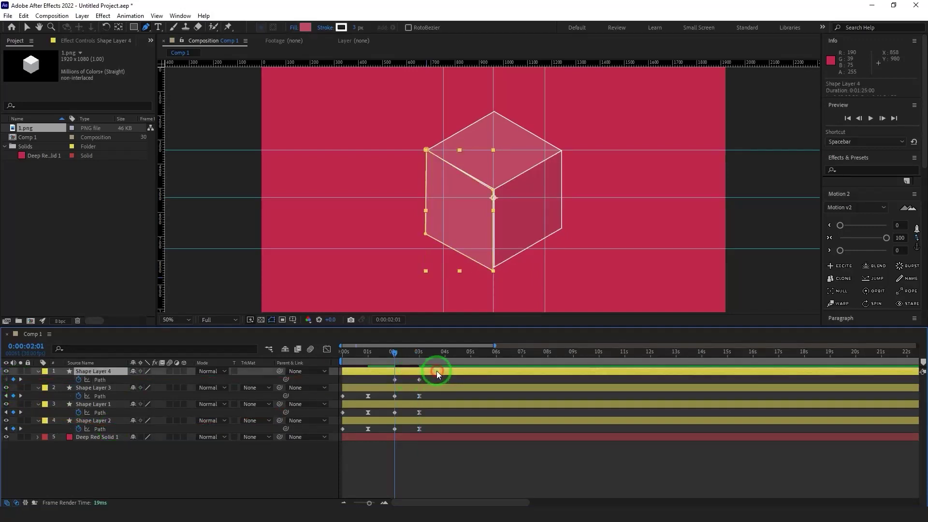
{"action": "scroll", "coordinate": [503, 225], "scroll_direction": "up", "scroll_amount": 1}
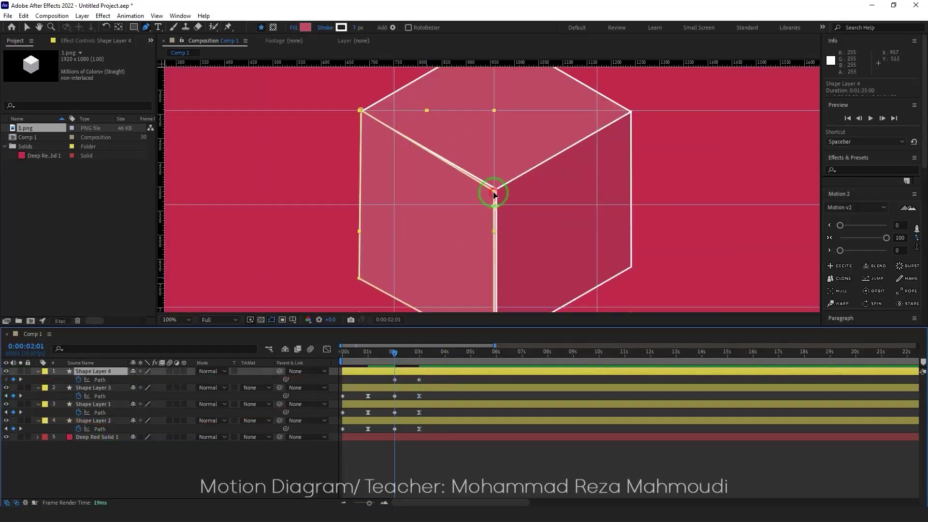
{"action": "mouse_move", "coordinate": [494, 192]}
{"action": "left_mouse_down"}
{"action": "mouse_move", "coordinate": [477, 94]}
{"action": "mouse_move", "coordinate": [492, 207]}
{"action": "left_mouse_up"}
{"action": "left_click_drag", "start_coordinate": [496, 158], "coordinate": [507, 138]}
{"action": "left_click_drag", "start_coordinate": [501, 227], "coordinate": [516, 104]}
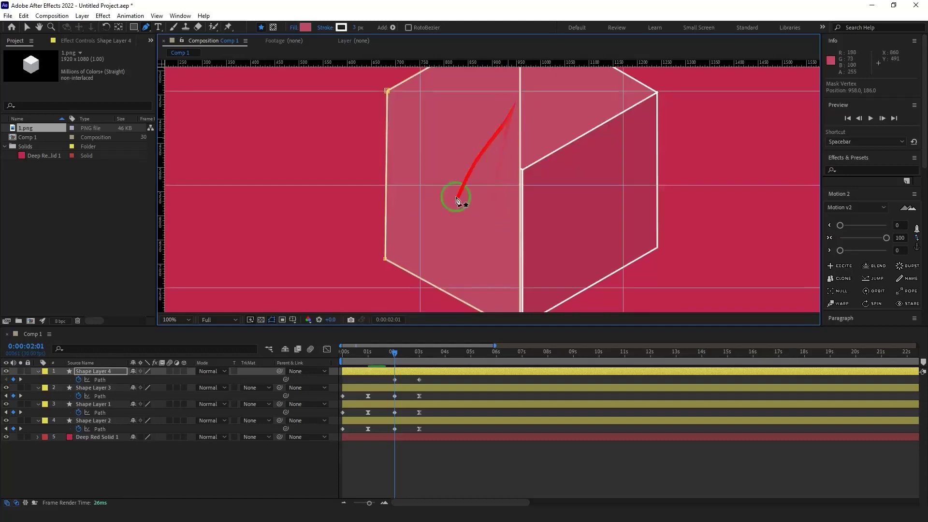
{"action": "left_click_drag", "start_coordinate": [518, 279], "coordinate": [514, 228]}
{"action": "left_click_drag", "start_coordinate": [516, 279], "coordinate": [514, 135]}
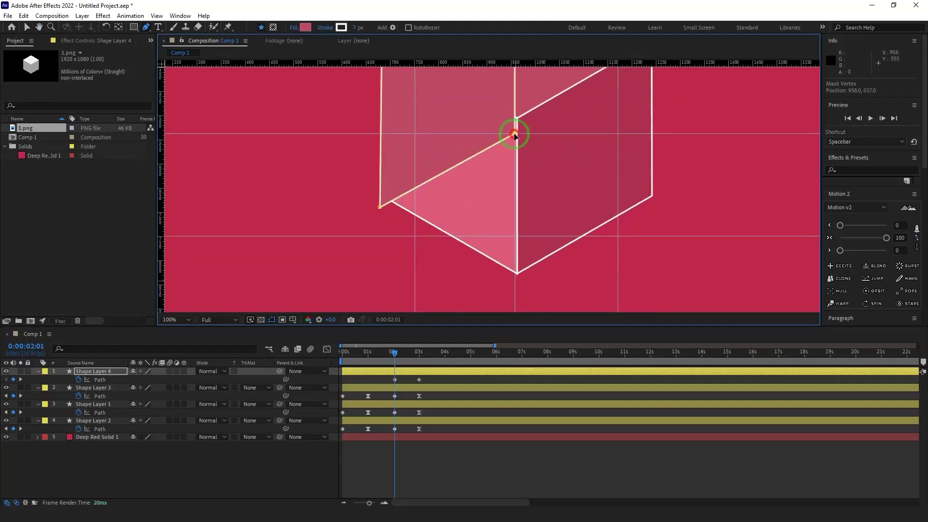
{"action": "left_click_drag", "start_coordinate": [382, 209], "coordinate": [379, 197]}
{"action": "left_click_drag", "start_coordinate": [460, 185], "coordinate": [467, 320]}
{"action": "left_click_drag", "start_coordinate": [524, 265], "coordinate": [525, 262]}
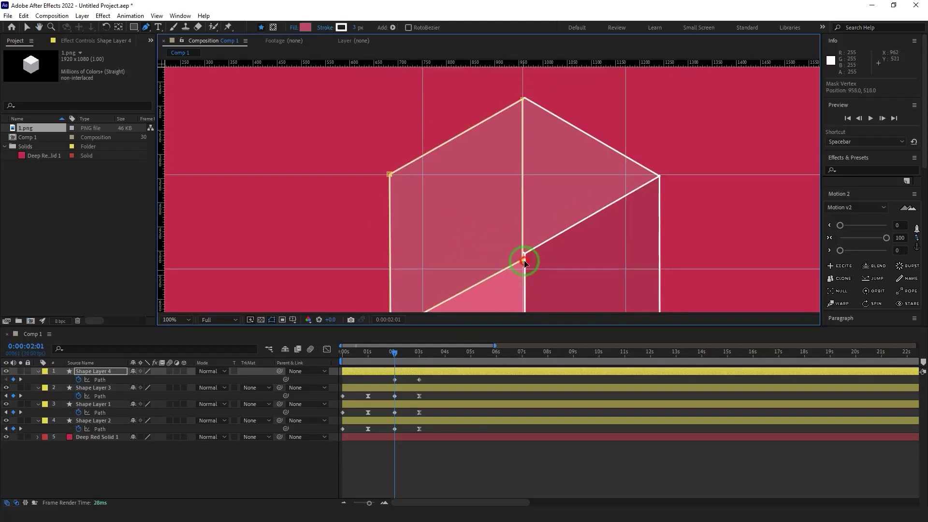
Move Shape Layer 4 below Shape Layer 2 in the layer stack, just above the red solid.
{"action": "left_click_drag", "start_coordinate": [92, 373], "coordinate": [100, 429]}
{"action": "left_click", "coordinate": [280, 479]}
{"action": "scroll", "coordinate": [549, 166], "scroll_direction": "down", "scroll_amount": 1}
{"action": "left_click_drag", "start_coordinate": [537, 181], "coordinate": [517, 158]}
Set Shape Layer 4's fill to DC5B79, sampled from the lighter pink left front face.
{"action": "left_click", "coordinate": [416, 422]}
{"action": "left_click", "coordinate": [303, 28]}
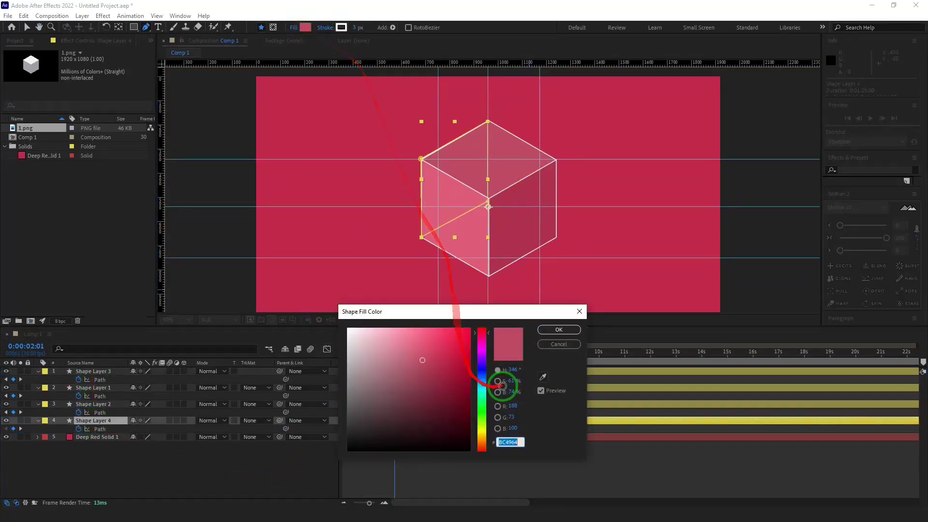
{"action": "left_click", "coordinate": [542, 376]}
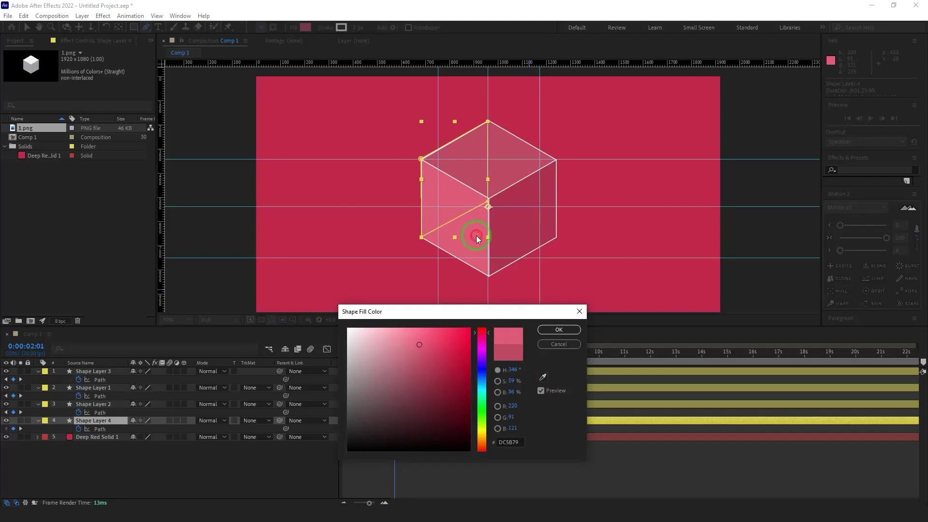
{"action": "left_click", "coordinate": [477, 237]}
{"action": "left_click", "coordinate": [558, 330]}
Ease Shape Layer 4's Path keyframe at 0:00:03:00 with Motion 2 at 100, and preview the rotation.
{"action": "left_click", "coordinate": [465, 489]}
{"action": "left_click", "coordinate": [420, 428]}
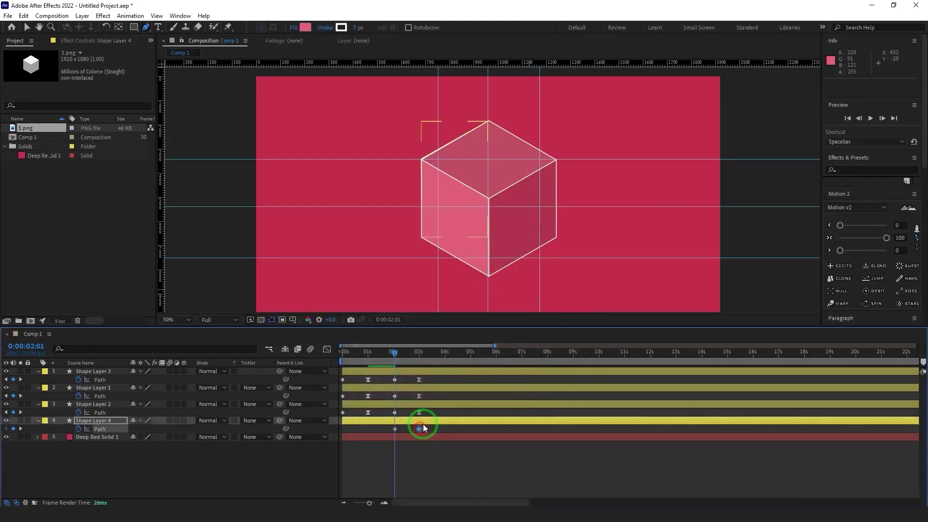
{"action": "left_click", "coordinate": [886, 238]}
{"action": "key", "text": "space"}
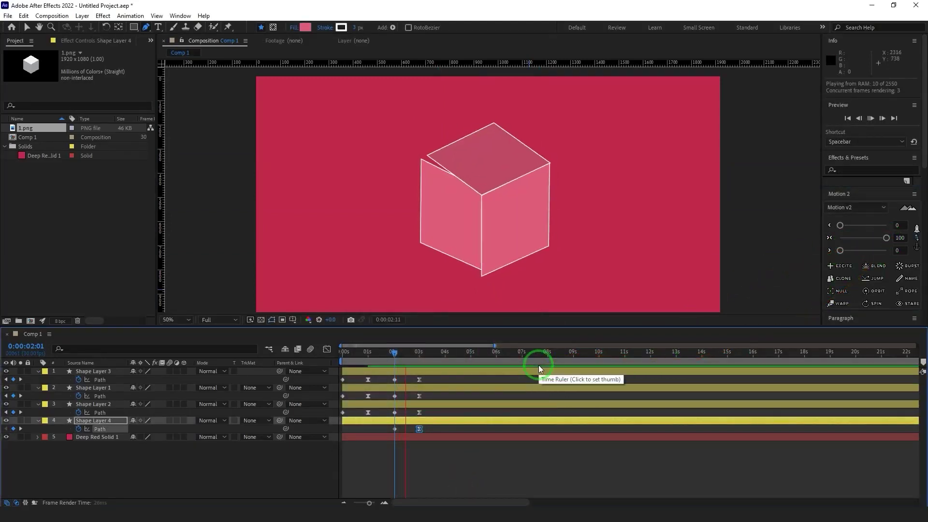
{"action": "key", "text": "space"}
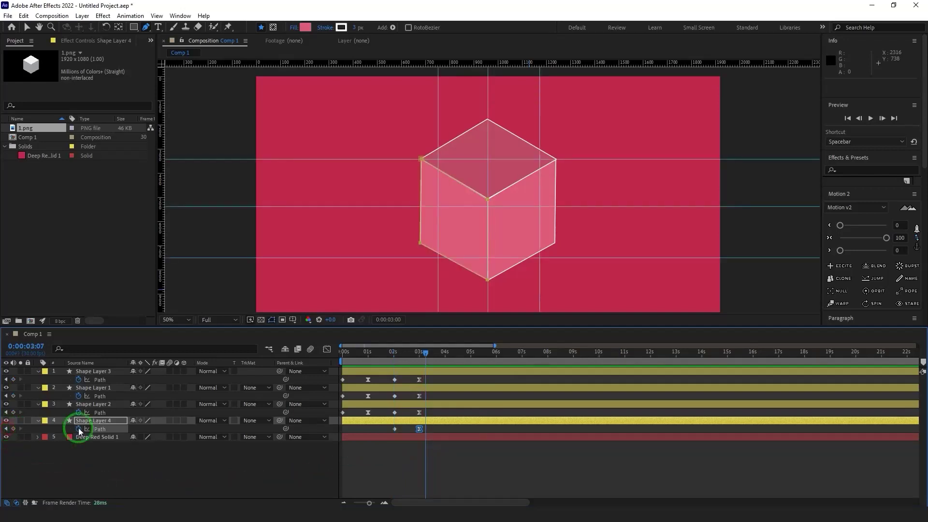
{"action": "left_click", "coordinate": [394, 375]}
{"action": "left_click_drag", "start_coordinate": [405, 357], "coordinate": [385, 352]}
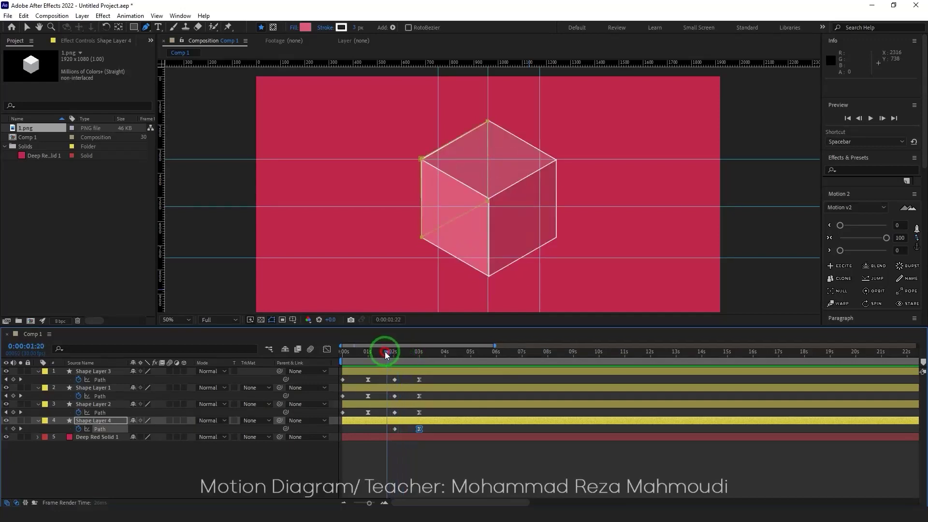
At Shape Layer 4's 0:00:02:01 keyframe, swap the left and right corners of the path so its vertex order is mirrored.
{"action": "left_click", "coordinate": [343, 451]}
{"action": "left_click", "coordinate": [20, 428]}
{"action": "left_click", "coordinate": [403, 420]}
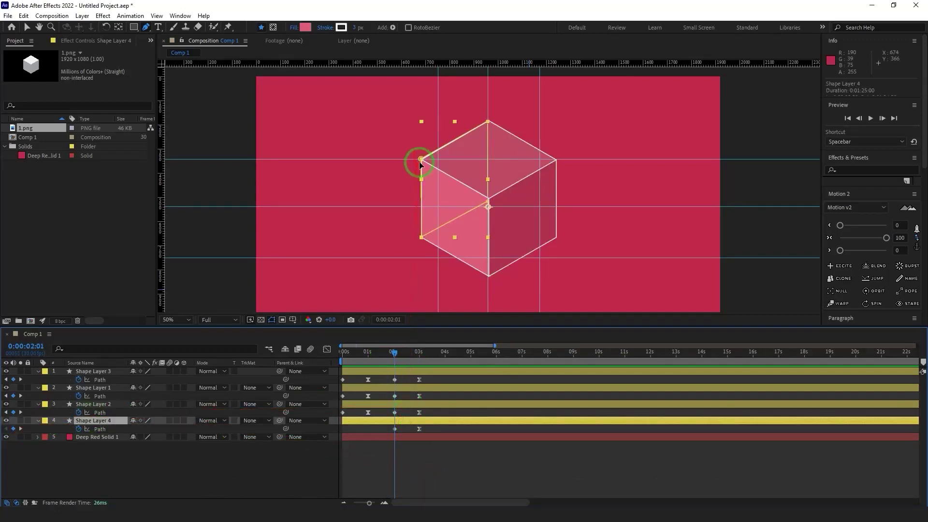
{"action": "left_click_drag", "start_coordinate": [421, 159], "coordinate": [481, 125]}
{"action": "left_click_drag", "start_coordinate": [422, 238], "coordinate": [422, 237]}
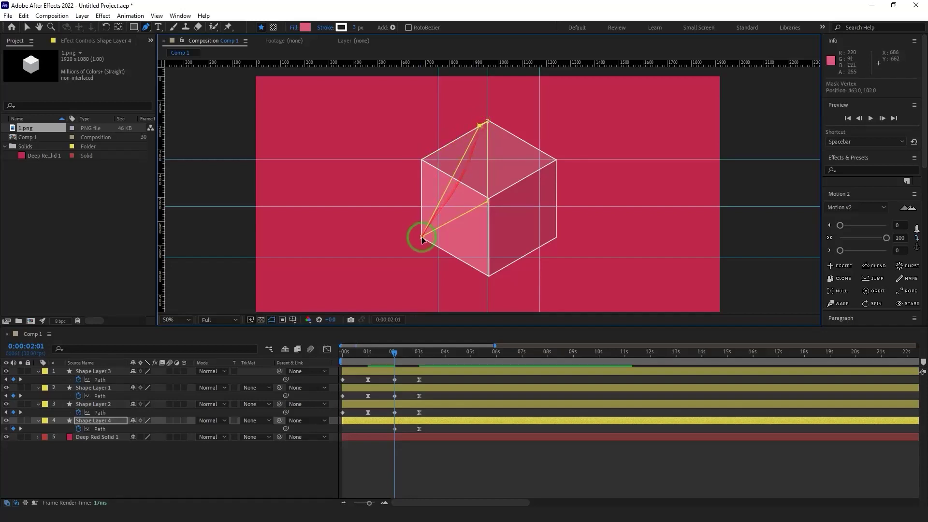
{"action": "left_click_drag", "start_coordinate": [465, 212], "coordinate": [464, 206]}
{"action": "left_click_drag", "start_coordinate": [487, 200], "coordinate": [422, 238]}
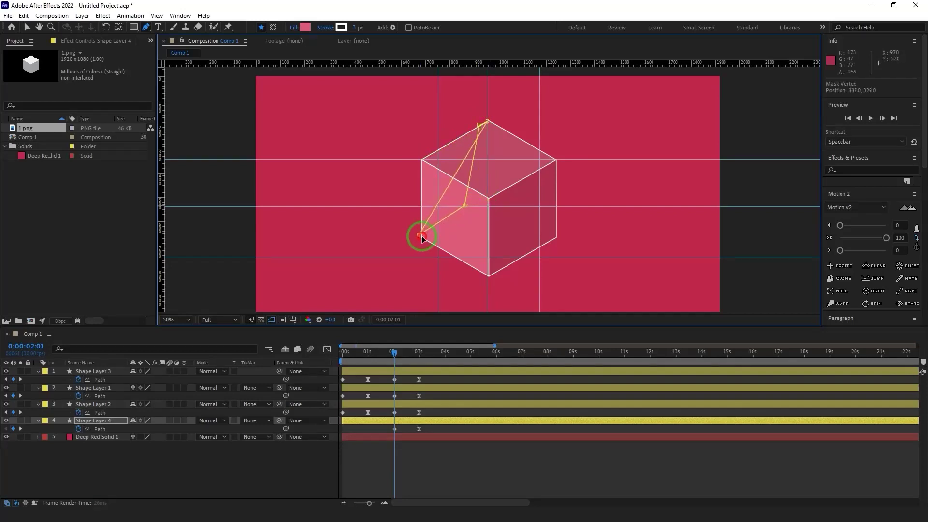
{"action": "left_click_drag", "start_coordinate": [484, 128], "coordinate": [484, 129]}
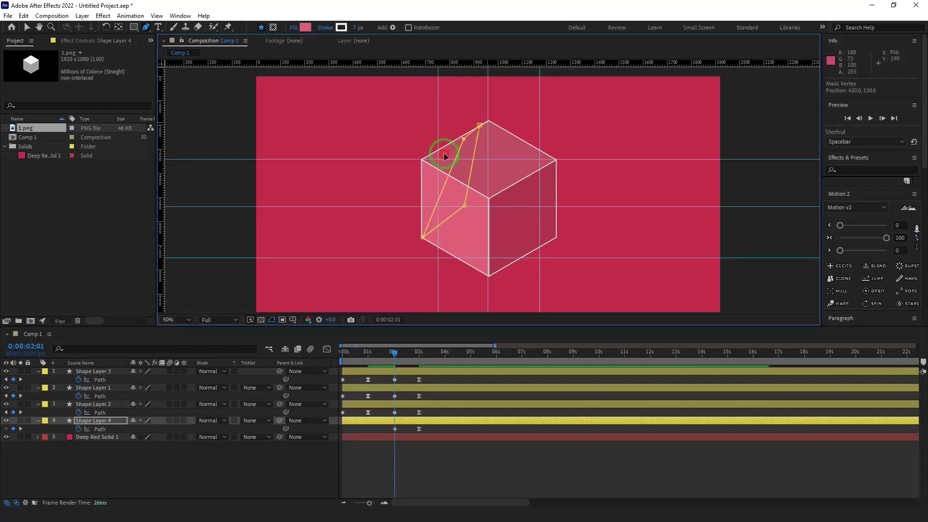
{"action": "left_click_drag", "start_coordinate": [444, 153], "coordinate": [421, 161]}
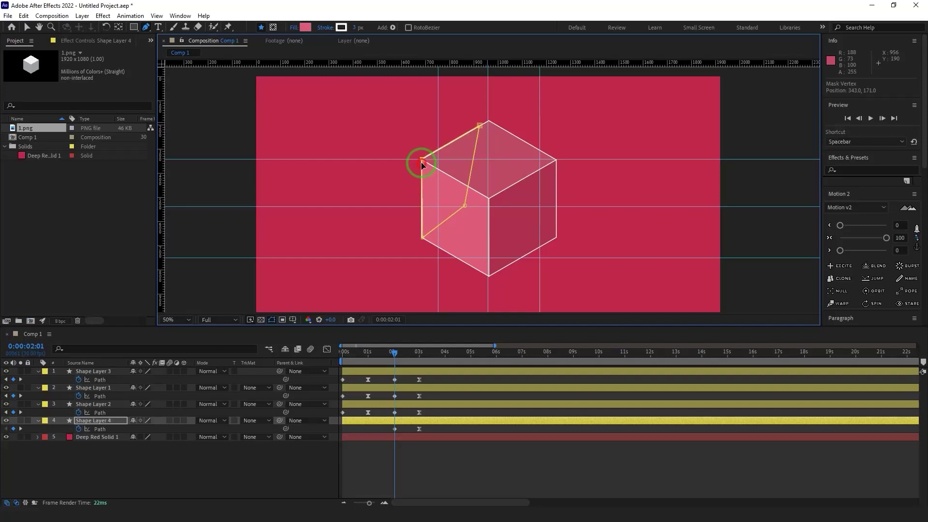
Place Shape Layer 4's right-hand corners on the cube's top corner and central vertical edge.
{"action": "scroll", "coordinate": [422, 162], "scroll_direction": "up", "scroll_amount": 2}
{"action": "left_click_drag", "start_coordinate": [330, 104], "coordinate": [414, 187]}
{"action": "left_click_drag", "start_coordinate": [527, 105], "coordinate": [496, 225]}
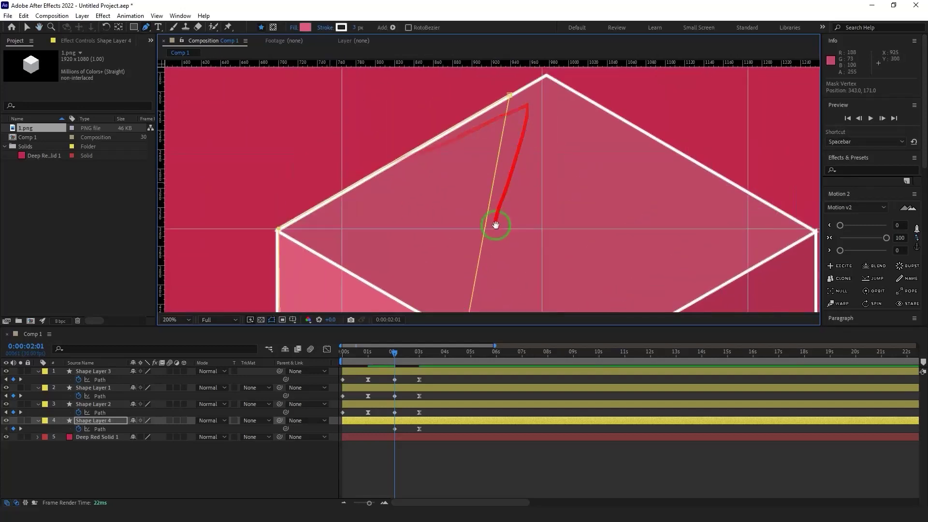
{"action": "left_click_drag", "start_coordinate": [495, 140], "coordinate": [536, 121]}
{"action": "scroll", "coordinate": [535, 120], "scroll_direction": "down", "scroll_amount": 5}
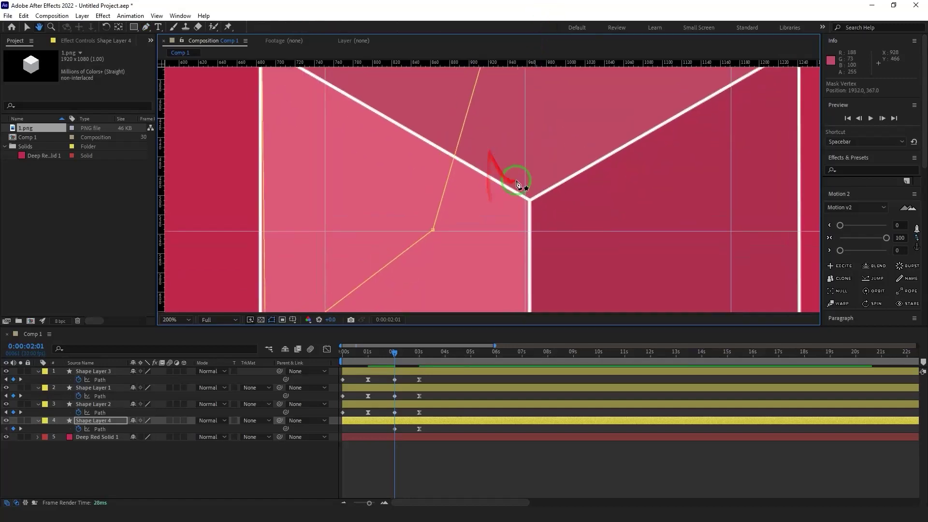
{"action": "left_click_drag", "start_coordinate": [432, 230], "coordinate": [533, 251]}
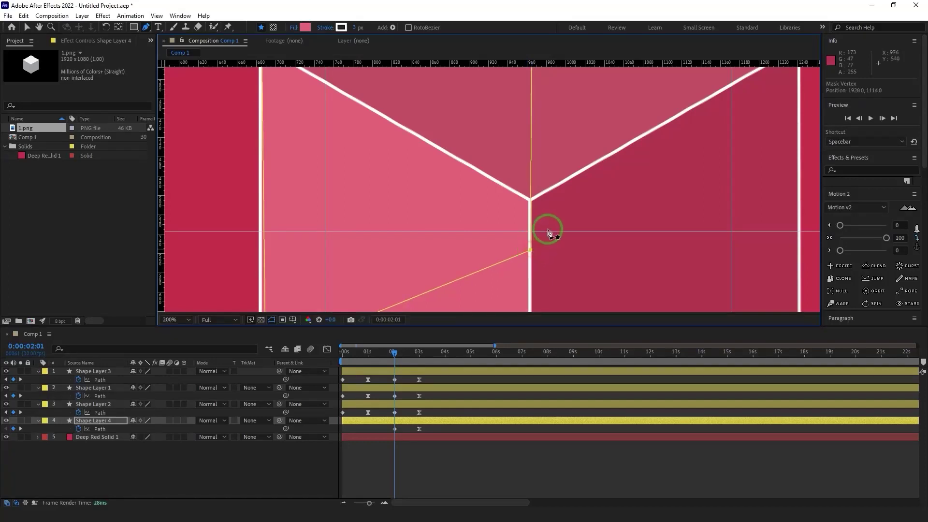
{"action": "scroll", "coordinate": [549, 234], "scroll_direction": "down", "scroll_amount": 2}
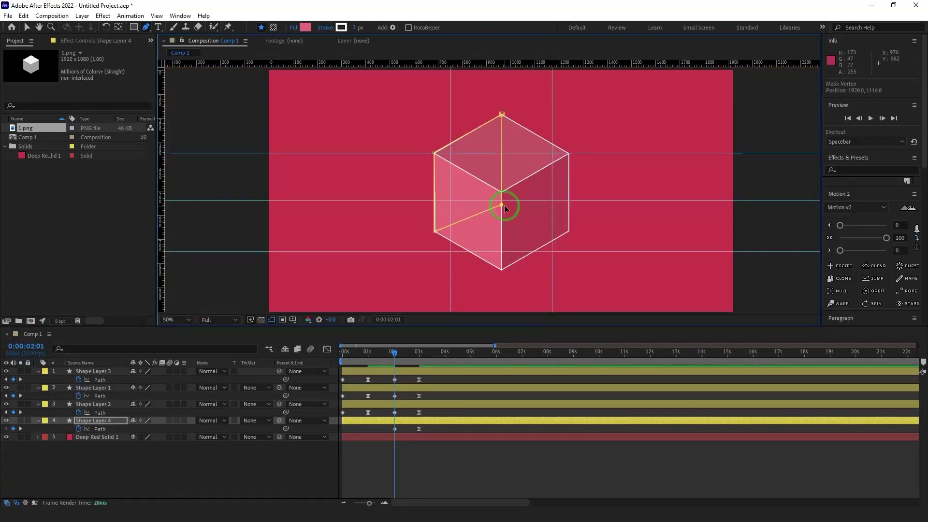
Raise Shape Layer 4's lower right corner onto the cube's front centre corner at 0:00:02:01, and preview the rotation.
{"action": "key", "text": "shift+Up"}
{"action": "key", "text": "shift+Up"}
{"action": "key", "text": "Up"}
{"action": "key", "text": "Up"}
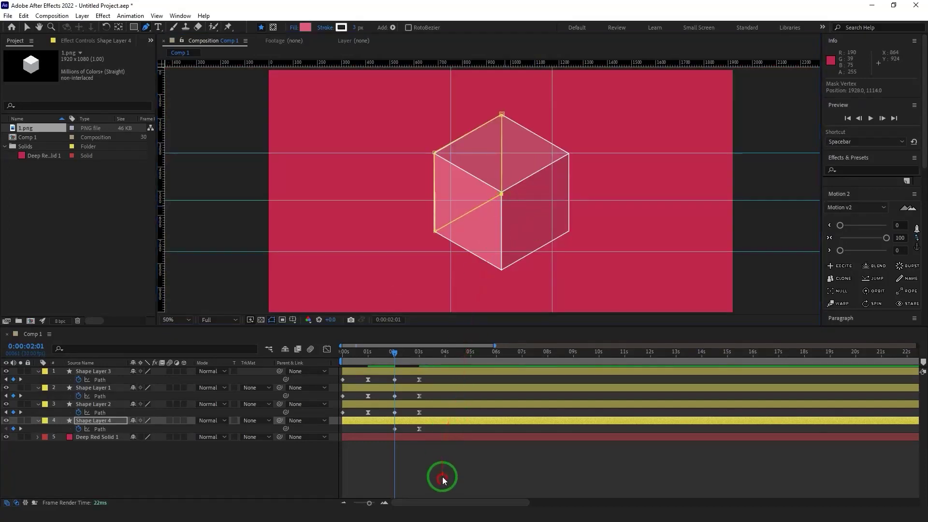
{"action": "left_click", "coordinate": [443, 477]}
{"action": "key", "text": "space"}
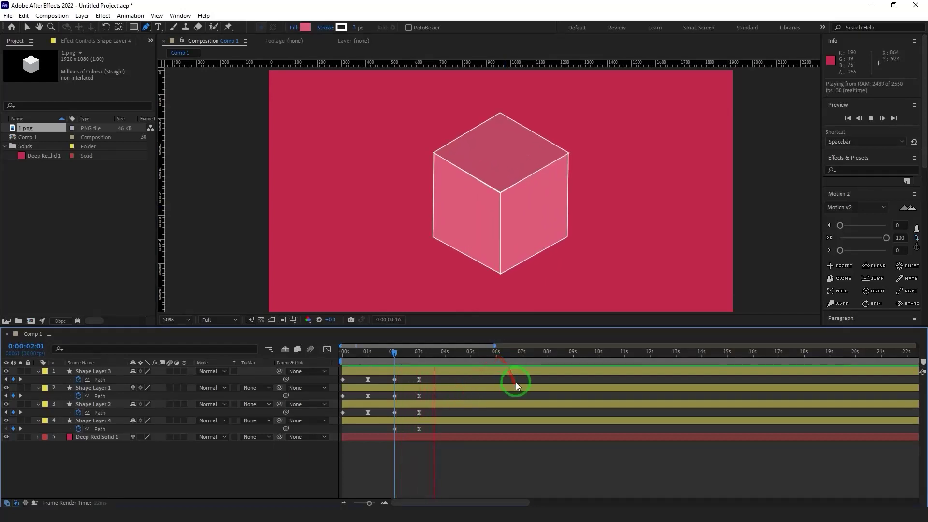
{"action": "key", "text": "space"}
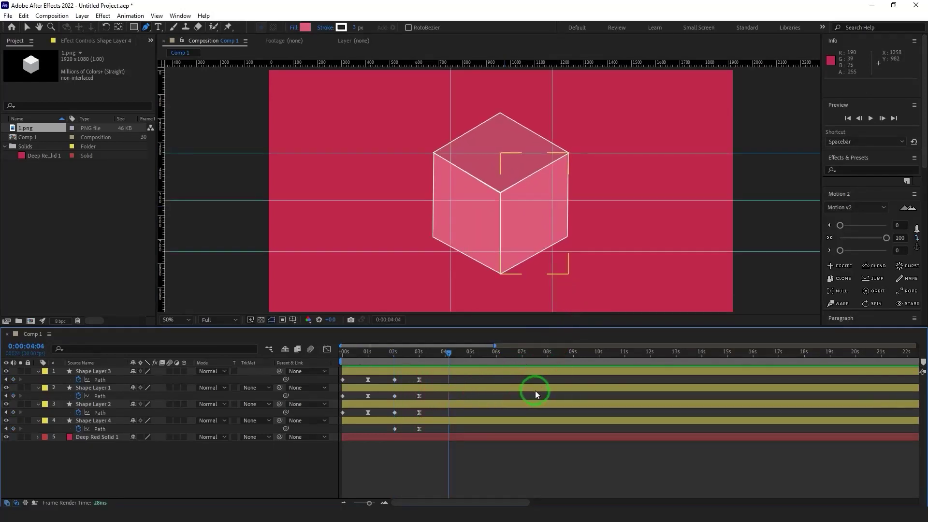
Add Path keyframes at 0:00:04:01 to all four shape layers to hold the cube's current form.
{"action": "left_click", "coordinate": [528, 422]}
{"action": "left_click", "coordinate": [527, 379]}
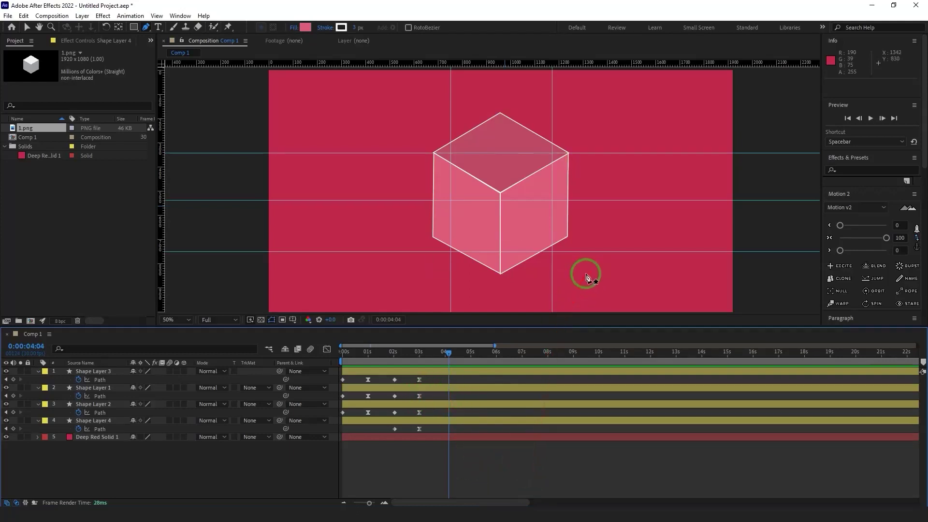
{"action": "left_click_drag", "start_coordinate": [448, 355], "coordinate": [445, 356]}
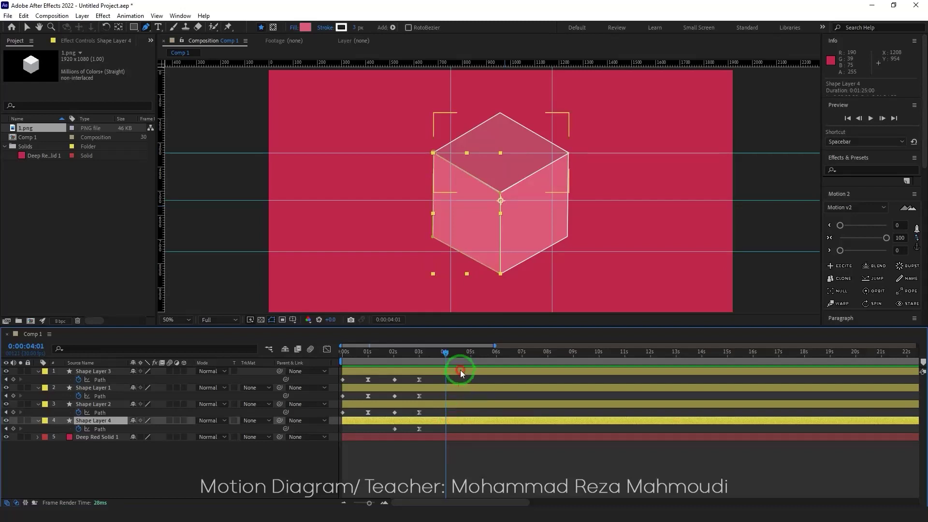
{"action": "left_click", "coordinate": [460, 370], "text": "shift"}
{"action": "left_click", "coordinate": [13, 428]}
{"action": "left_click", "coordinate": [13, 413]}
{"action": "left_click", "coordinate": [13, 396]}
{"action": "left_click", "coordinate": [13, 379]}
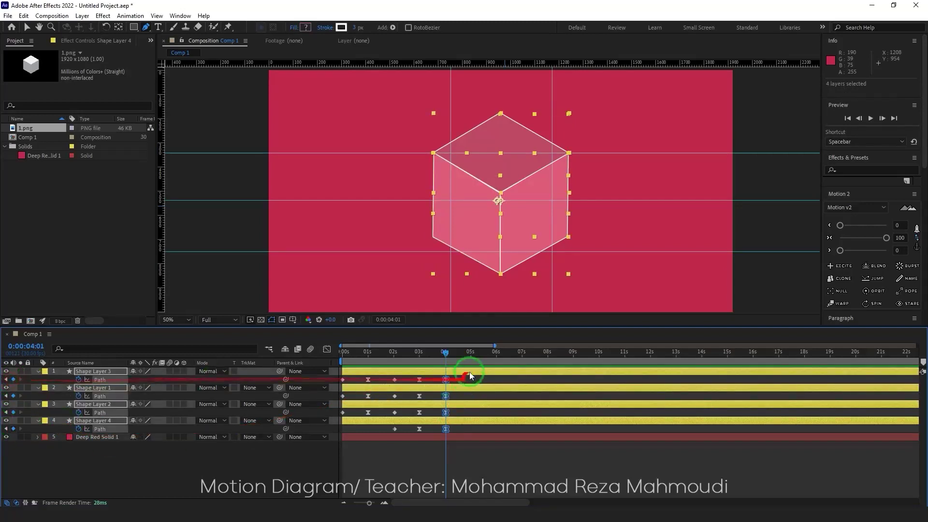
Add Path keyframes at 0:00:04:29 to all four shape layers.
{"action": "left_click", "coordinate": [470, 354]}
{"action": "left_click", "coordinate": [13, 428]}
{"action": "left_click", "coordinate": [13, 412]}
{"action": "left_click", "coordinate": [13, 396]}
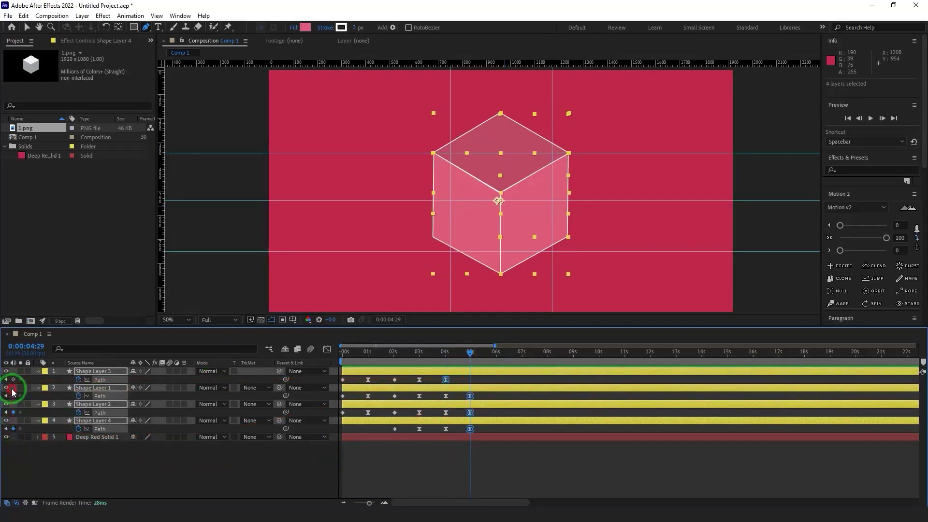
{"action": "left_click", "coordinate": [13, 380]}
{"action": "left_click", "coordinate": [452, 488]}
At 0:00:04:29, raise the two bottom corners of Shape Layer 4 to shorten the left face to less than half its height.
{"action": "left_click", "coordinate": [499, 371]}
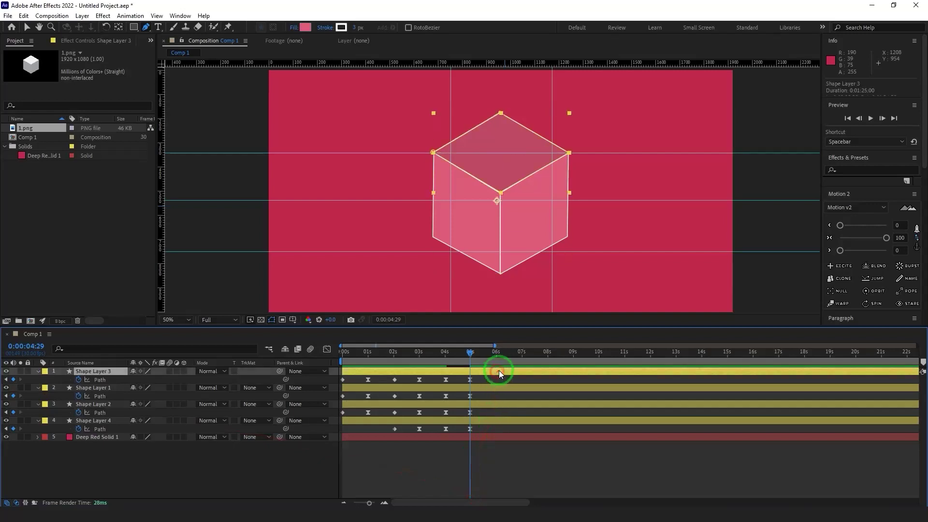
{"action": "left_click", "coordinate": [480, 419]}
{"action": "left_click", "coordinate": [436, 237]}
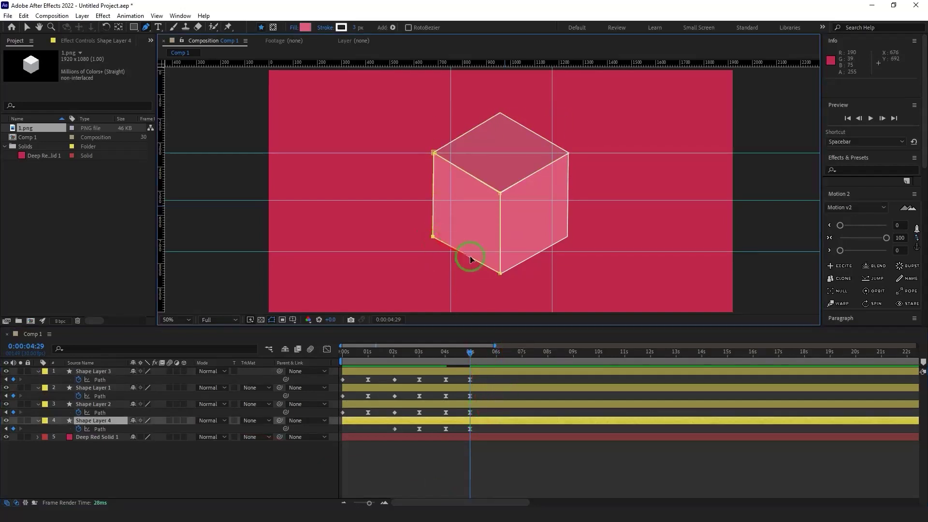
{"action": "key", "text": "shift+Up"}
{"action": "key", "text": "shift+Up"}
{"action": "key", "text": "shift+Up"}
{"action": "key", "text": "shift+Up"}
{"action": "key", "text": "shift+Up"}
{"action": "key", "text": "shift+Up"}
{"action": "key", "text": "shift+Up"}
{"action": "key", "text": "shift+Up"}
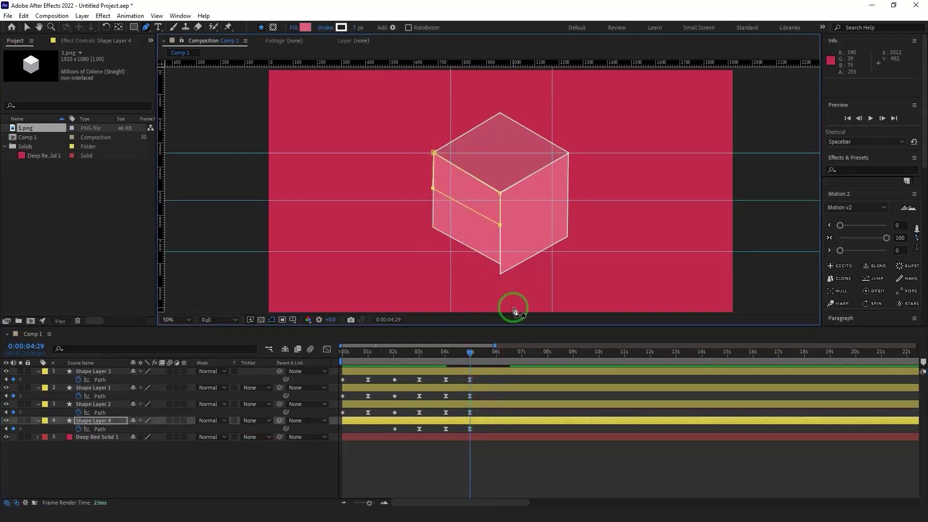
At 0:00:04:29, raise the two bottom corners of Shape Layer 1 so the right face matches the shortened left face.
{"action": "left_click", "coordinate": [500, 404]}
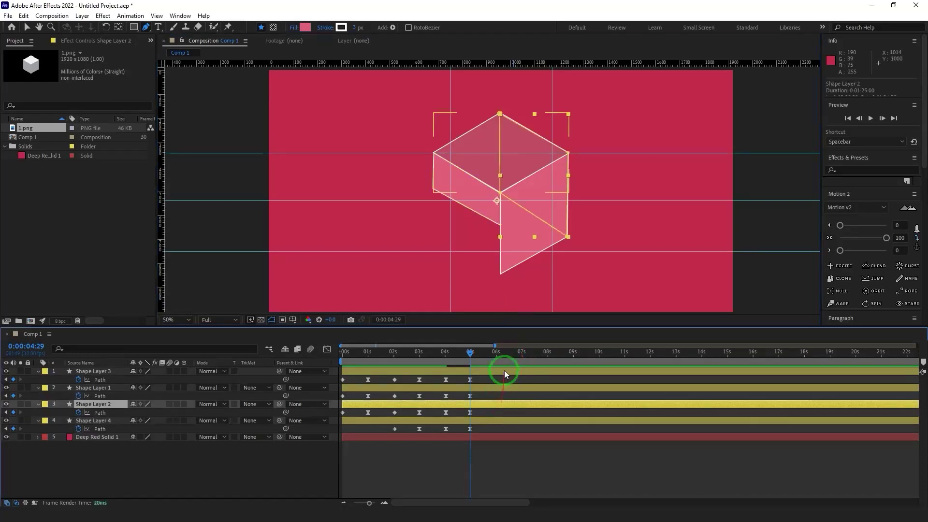
{"action": "left_click", "coordinate": [492, 387]}
{"action": "left_click", "coordinate": [499, 275]}
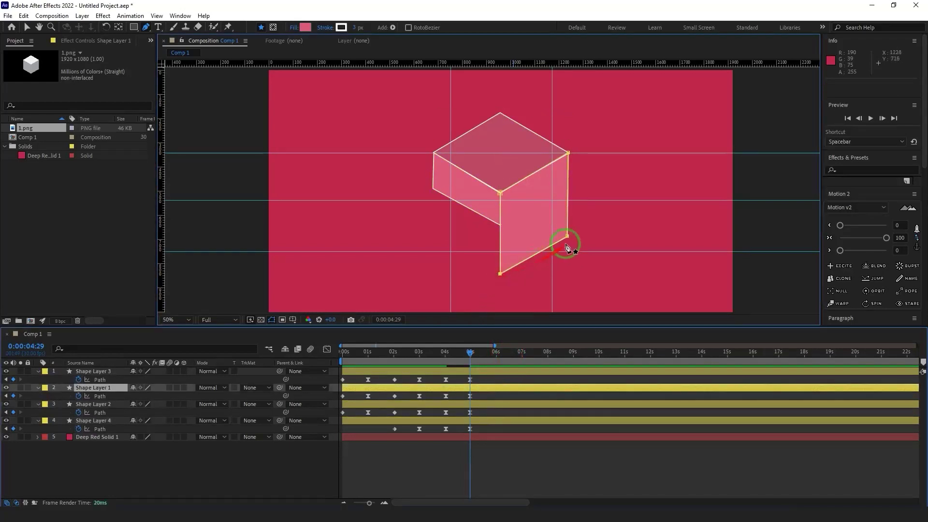
{"action": "key", "text": "shift+Up"}
{"action": "key", "text": "shift+Up"}
{"action": "key", "text": "shift+Up"}
{"action": "key", "text": "shift+Up"}
{"action": "key", "text": "shift+Up"}
{"action": "key", "text": "shift+Up"}
{"action": "key", "text": "shift+Up"}
{"action": "key", "text": "shift+Up"}
{"action": "key", "text": "shift+Up"}
{"action": "key", "text": "shift+Up"}
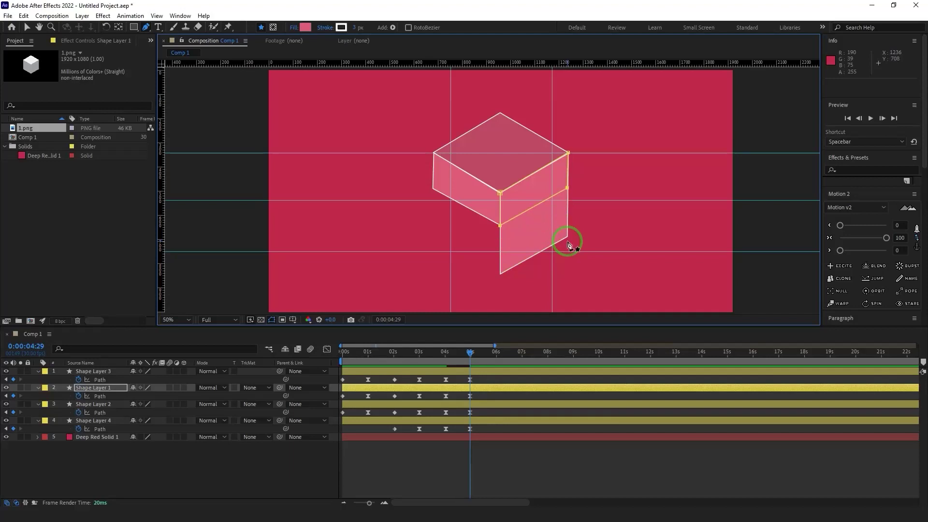
Raise the two bottom corners of Shape Layer 2 at 0:00:04:29 until the hidden face lines up with the right face's lower edge.
{"action": "left_click", "coordinate": [520, 447]}
{"action": "key", "text": "period"}
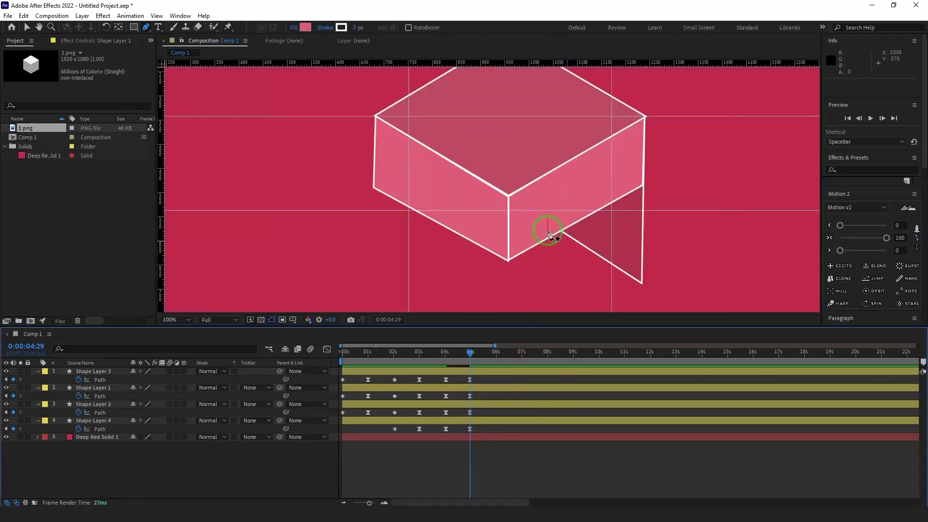
{"action": "left_click", "coordinate": [488, 387]}
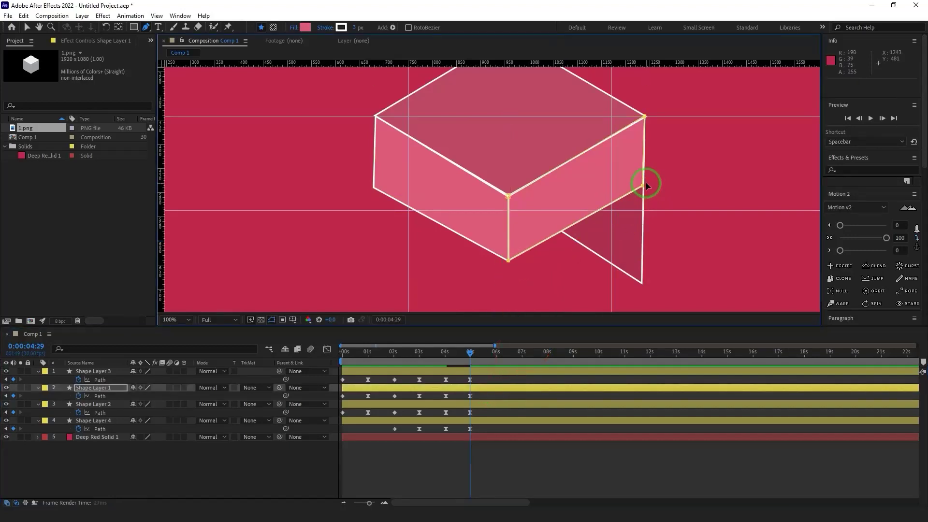
{"action": "left_click", "coordinate": [503, 463]}
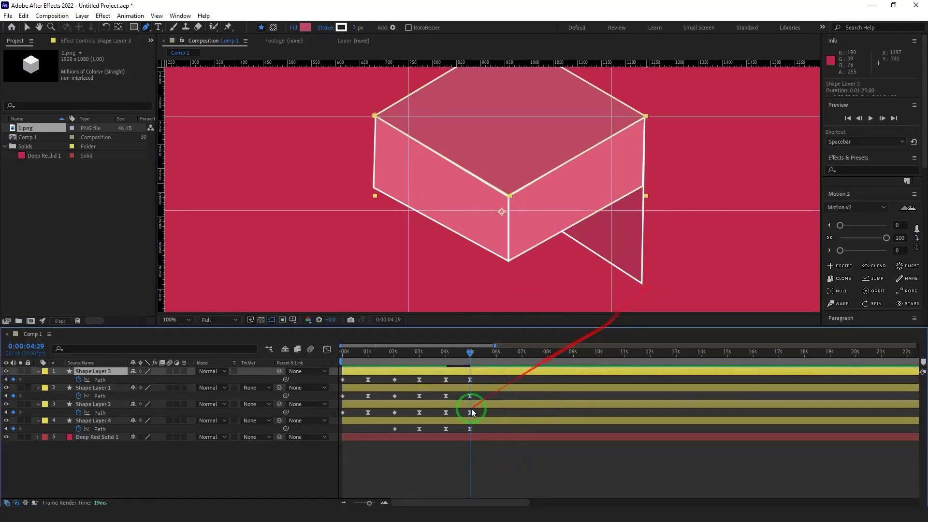
{"action": "left_click", "coordinate": [488, 403]}
{"action": "left_click", "coordinate": [643, 285]}
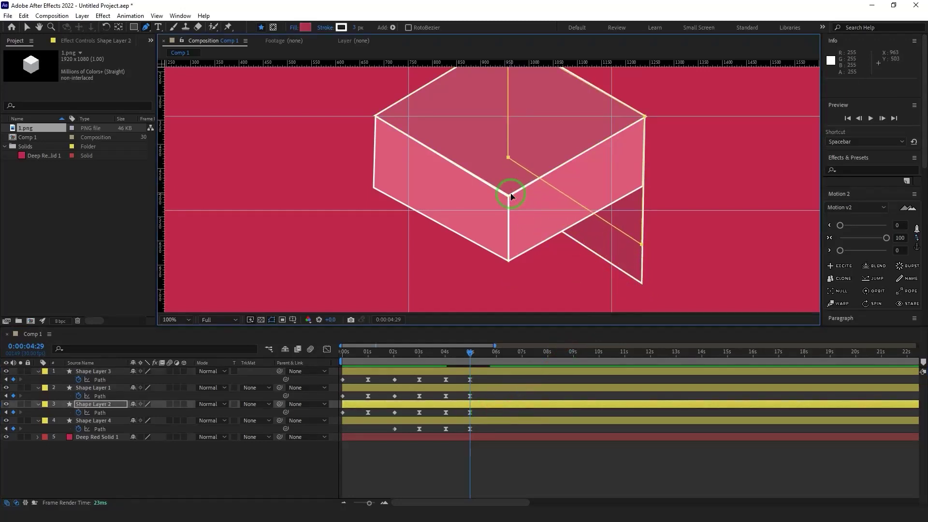
{"action": "key", "text": "shift+Up"}
{"action": "key", "text": "shift+Up"}
{"action": "key", "text": "shift+Up"}
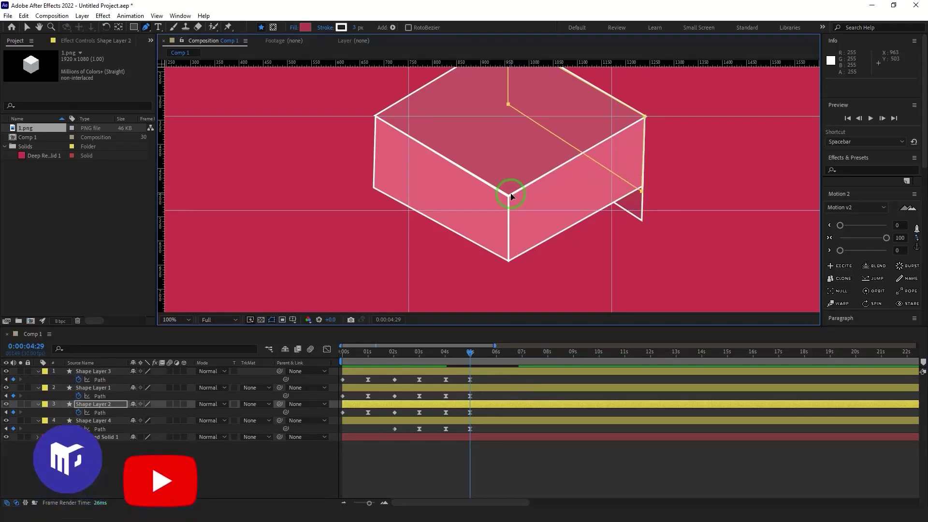
{"action": "left_click", "coordinate": [514, 470]}
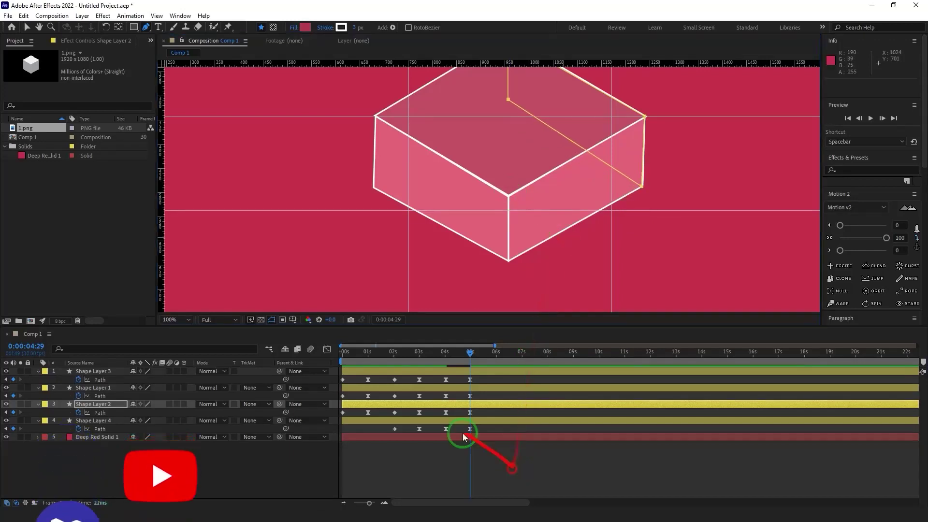
Add a null object with the playhead at 0:00:04:01 and parent all four shape layers to it.
{"action": "left_click", "coordinate": [6, 396]}
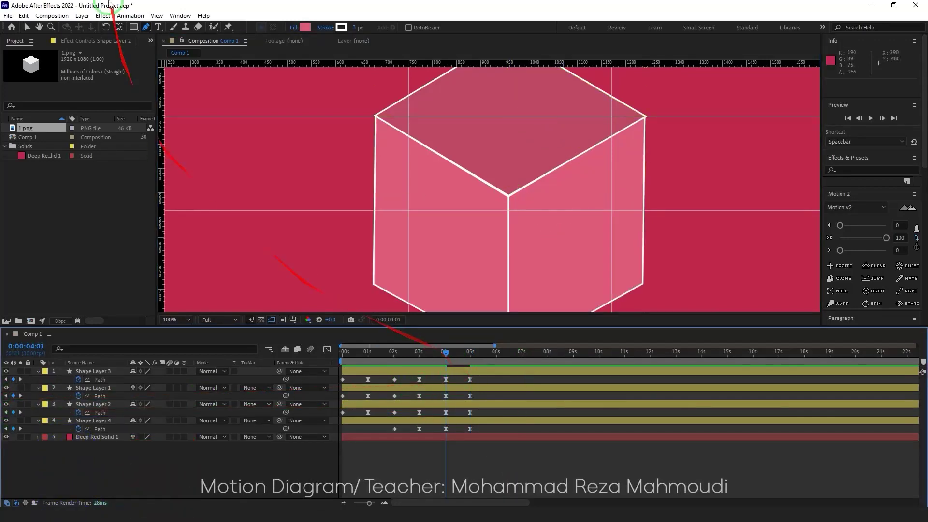
{"action": "left_click", "coordinate": [82, 15]}
{"action": "mouse_move", "coordinate": [97, 27]}
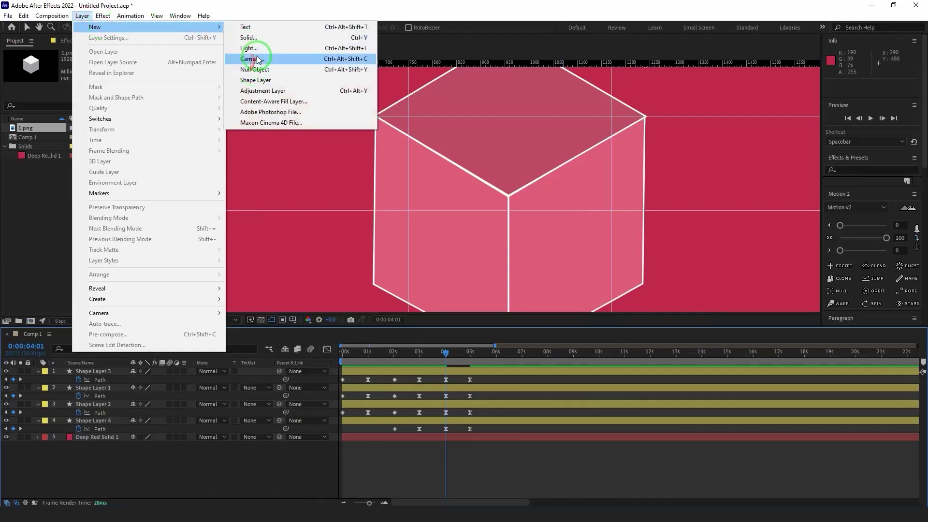
{"action": "left_click", "coordinate": [255, 69]}
{"action": "left_click", "coordinate": [93, 429]}
{"action": "left_click", "coordinate": [97, 379], "text": "shift"}
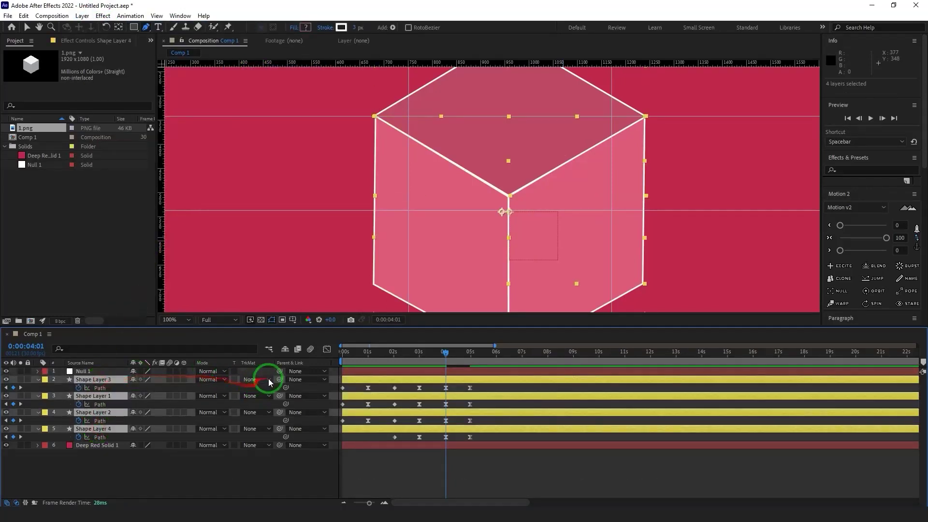
{"action": "left_click_drag", "start_coordinate": [265, 385], "coordinate": [90, 370]}
Keyframe Null 1's Position at 0:00:04:01 and at 0:00:04:29.
{"action": "left_click", "coordinate": [90, 373]}
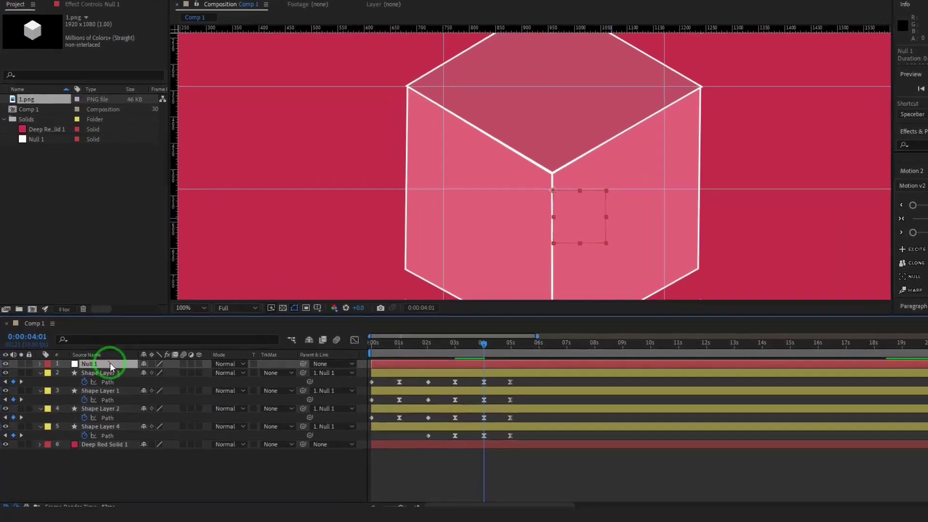
{"action": "key", "text": "p"}
{"action": "left_click", "coordinate": [62, 380]}
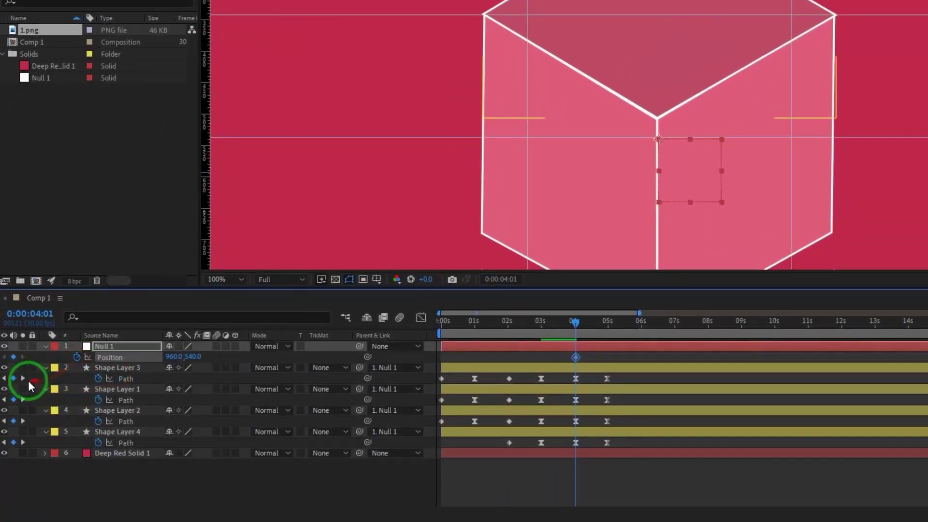
{"action": "left_click", "coordinate": [14, 358]}
{"action": "scroll", "coordinate": [699, 115], "scroll_direction": "down", "scroll_amount": 1}
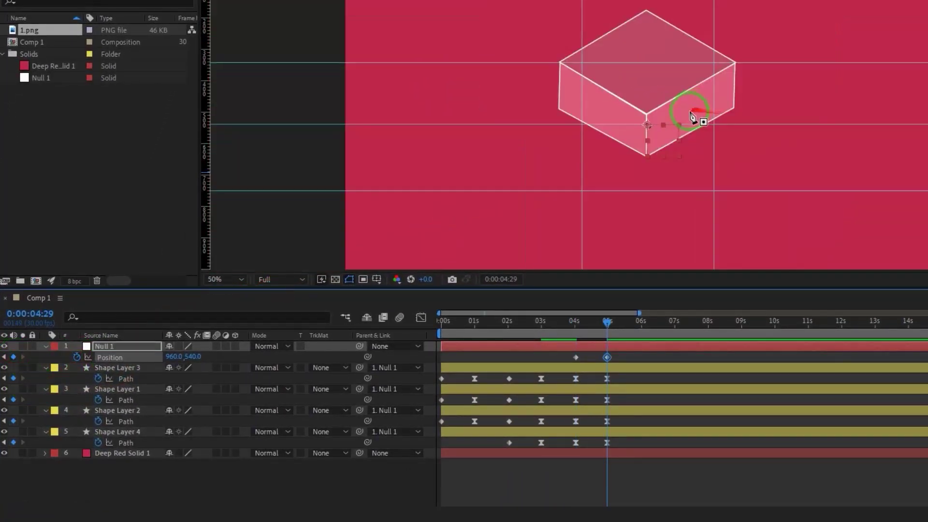
Lower Null 1 to position 960, 680 at 0:00:04:29 and ease that keyframe with Motion 2 at 100.
{"action": "left_click_drag", "start_coordinate": [699, 114], "coordinate": [702, 77]}
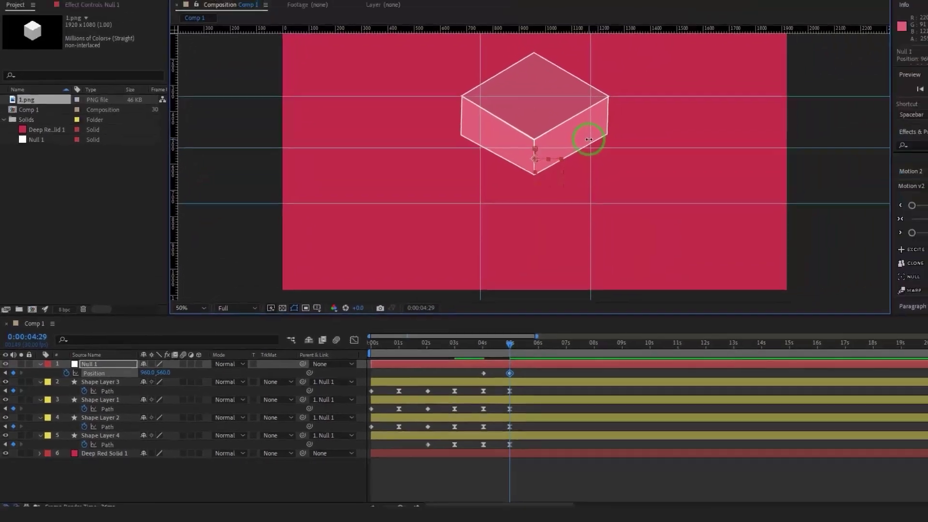
{"action": "key", "text": "shift+Down"}
{"action": "key", "text": "shift+Down"}
{"action": "key", "text": "shift+Down"}
{"action": "key", "text": "shift+Down"}
{"action": "key", "text": "shift+Down"}
{"action": "key", "text": "shift+Down"}
{"action": "key", "text": "shift+Down"}
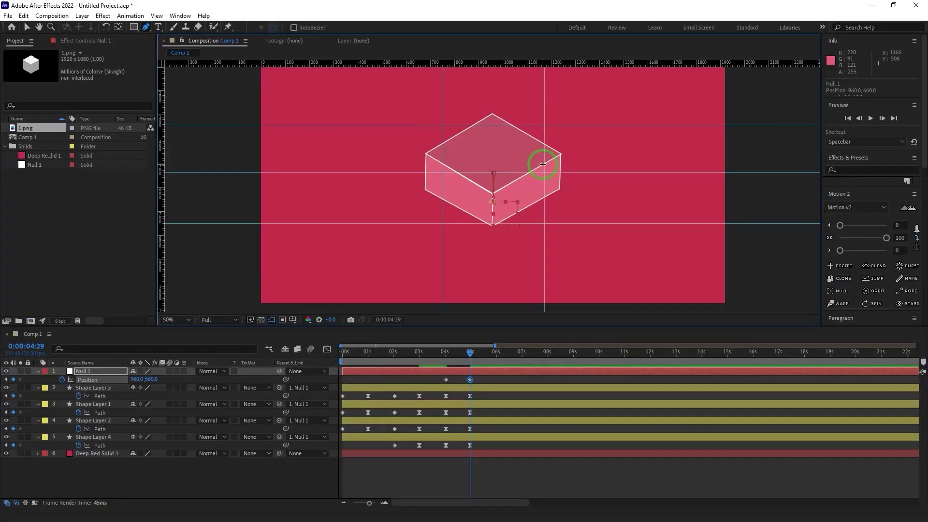
{"action": "left_click", "coordinate": [886, 238]}
Convert the four shape layers' Path keyframes at 0:00:04:01 to linear interpolation.
{"action": "left_click", "coordinate": [448, 395]}
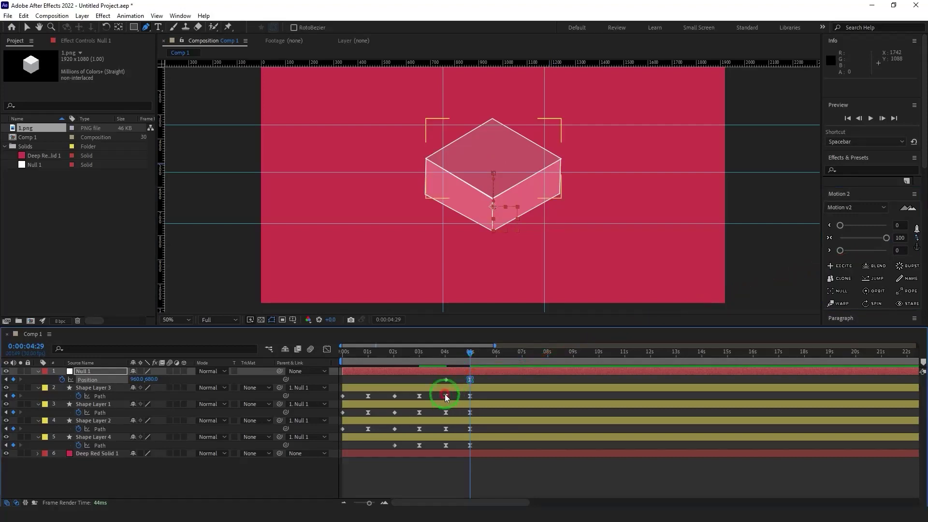
{"action": "left_click", "coordinate": [446, 412], "text": "ctrl"}
{"action": "left_click", "coordinate": [446, 428], "text": "ctrl"}
{"action": "left_click", "coordinate": [445, 446], "text": "ctrl"}
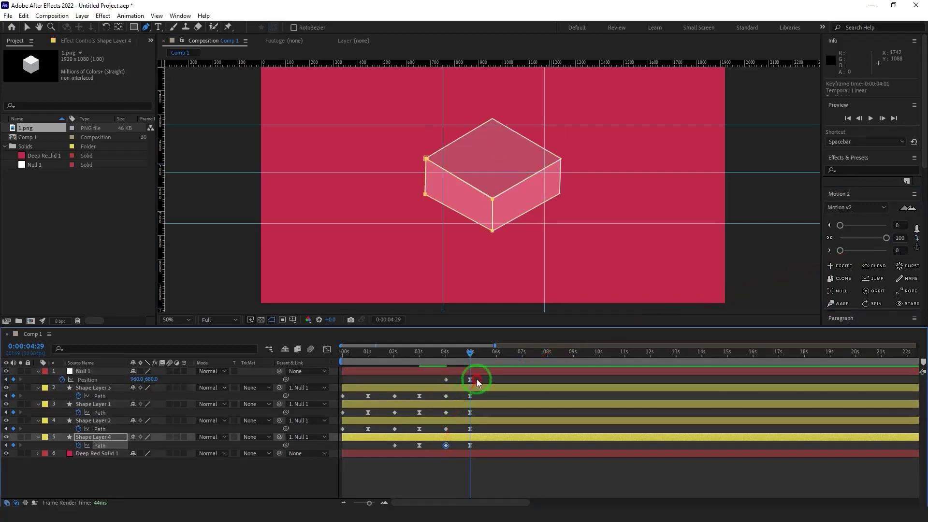
Ease Null 1's Position and the four Path keyframes at 0:00:04:29 with Motion 2 at 100, and preview the flattening.
{"action": "left_click", "coordinate": [476, 381]}
{"action": "left_click", "coordinate": [467, 396], "text": "ctrl"}
{"action": "left_click", "coordinate": [473, 412], "text": "ctrl"}
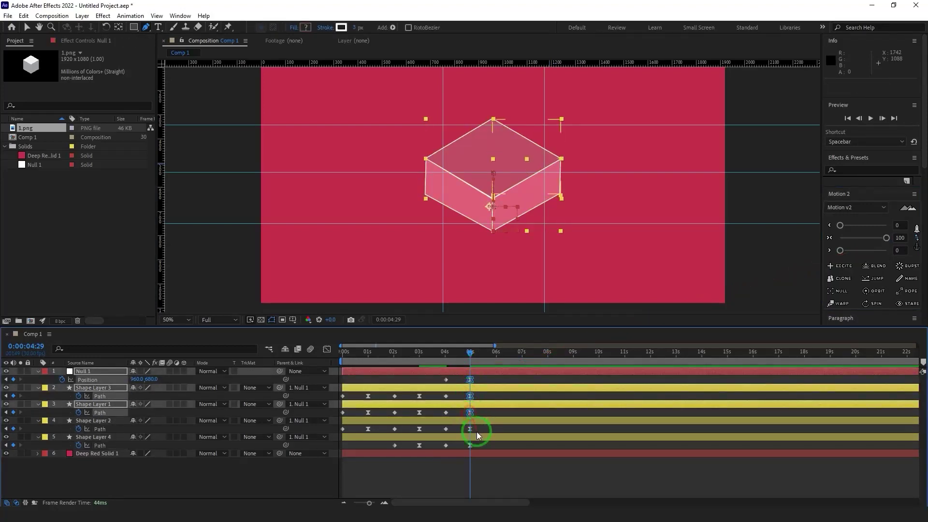
{"action": "left_click", "coordinate": [468, 429], "text": "ctrl"}
{"action": "left_click", "coordinate": [469, 445], "text": "ctrl"}
{"action": "left_click", "coordinate": [886, 238]}
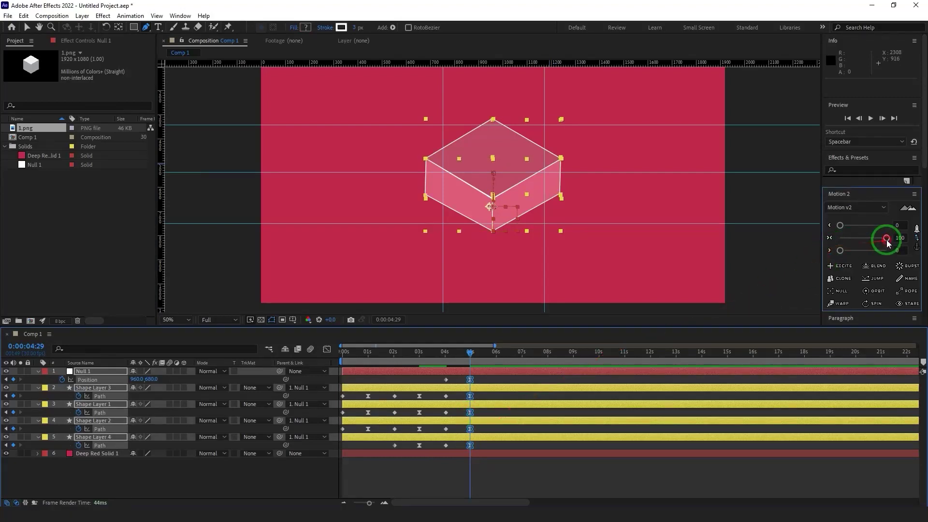
{"action": "left_click_drag", "start_coordinate": [446, 355], "coordinate": [421, 355]}
{"action": "key", "text": "space"}
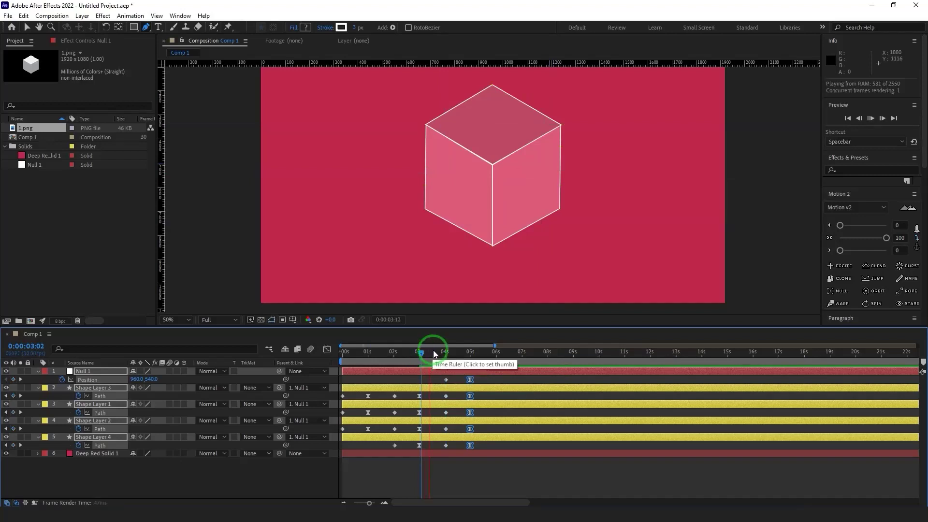
{"action": "key", "text": "space"}
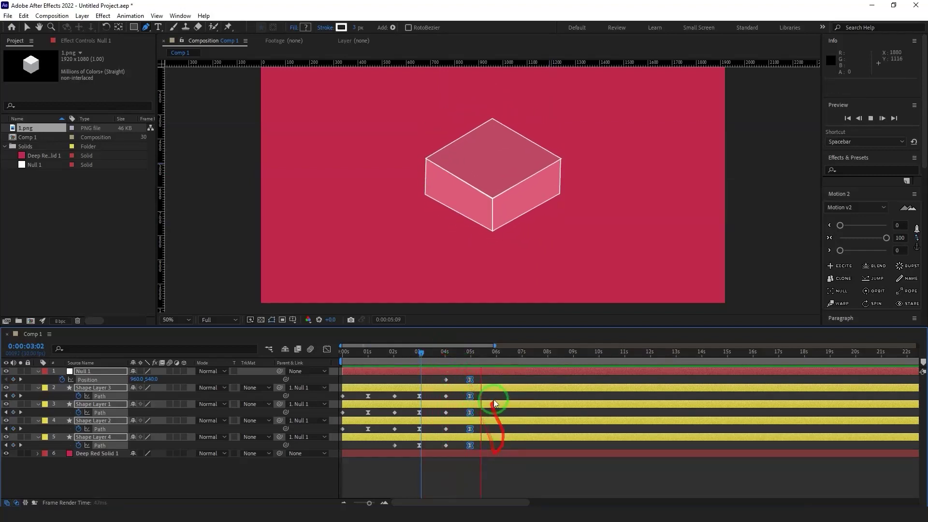
Lower Null 1 further to position 960, 700 at its 0:00:04:29 Position keyframe.
{"action": "key", "text": "F2"}
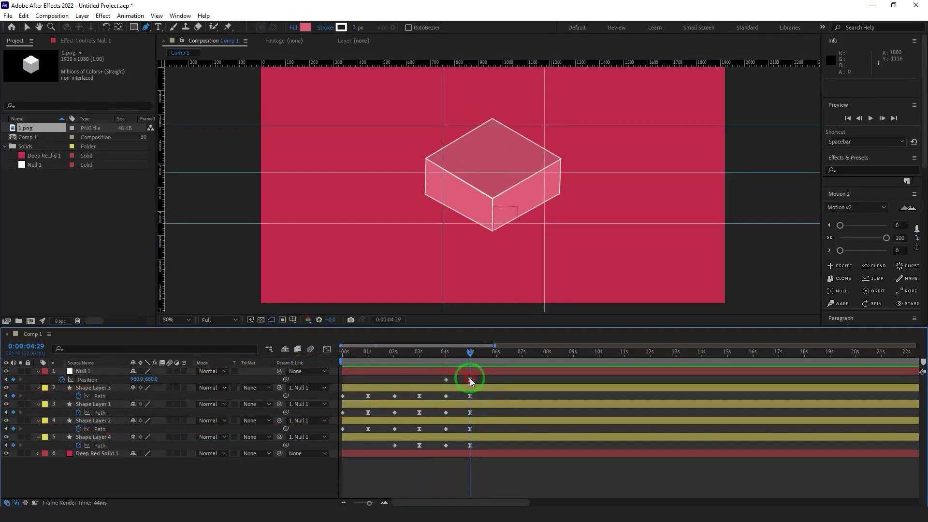
{"action": "left_click", "coordinate": [470, 379]}
{"action": "left_click", "coordinate": [442, 352]}
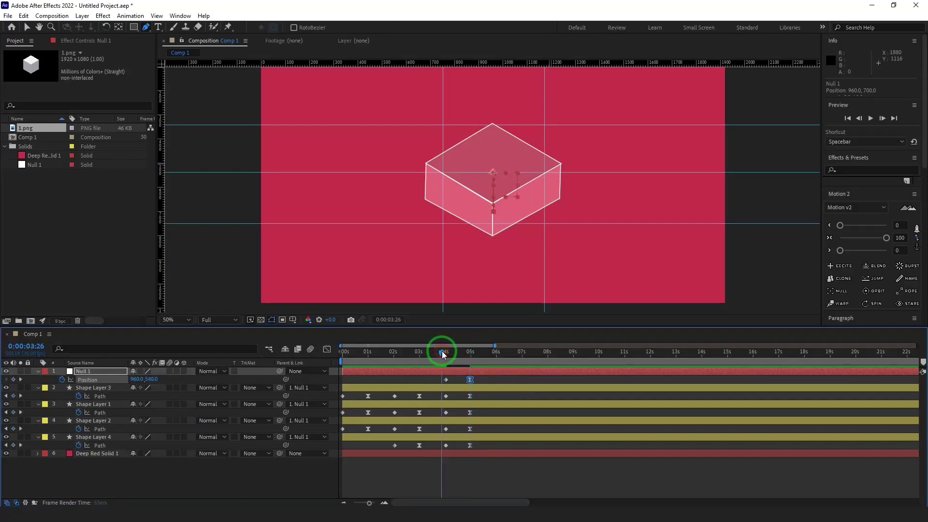
Preview the flattening animation from 0:00:03:26 and fit the whole composition in the viewer.
{"action": "key", "text": "space"}
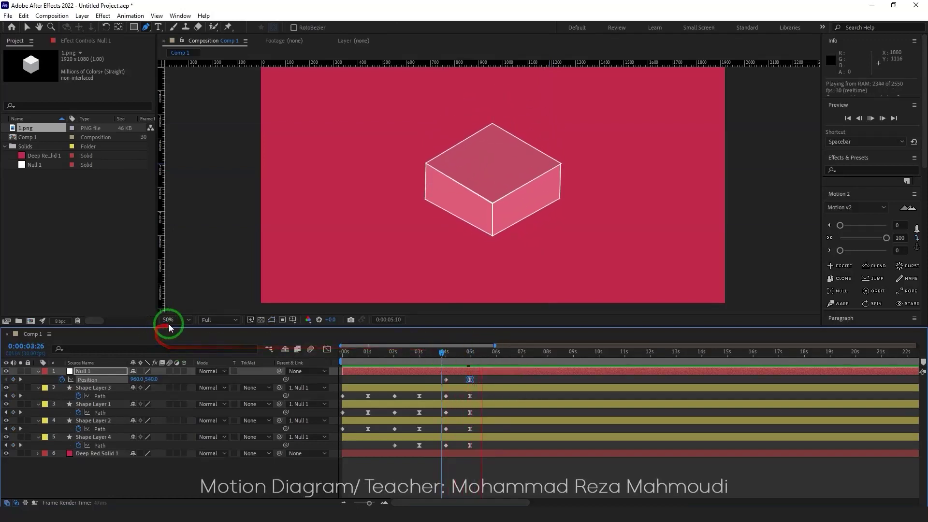
{"action": "left_click", "coordinate": [177, 329]}
{"action": "left_click", "coordinate": [178, 336]}
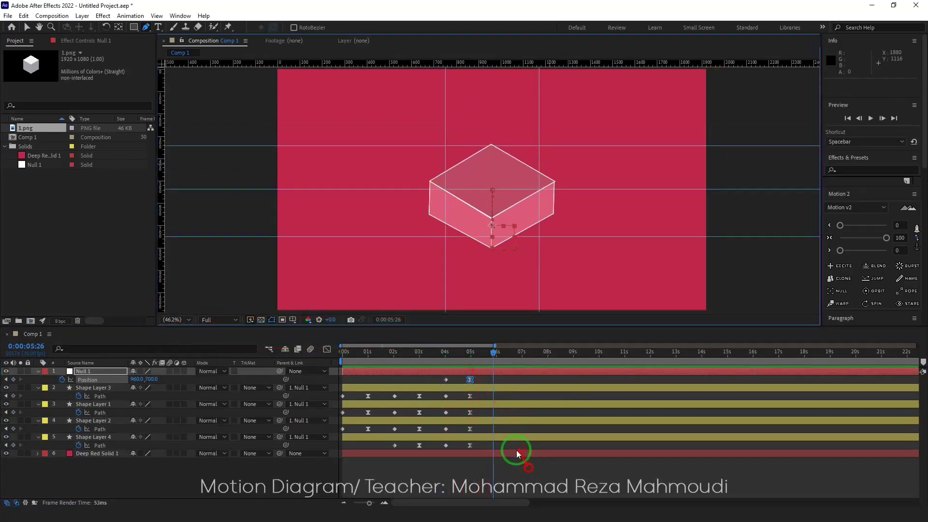
Remove the vertical and horizontal guides from the composition around the flattened cube.
{"action": "left_click_drag", "start_coordinate": [540, 211], "coordinate": [2, 214]}
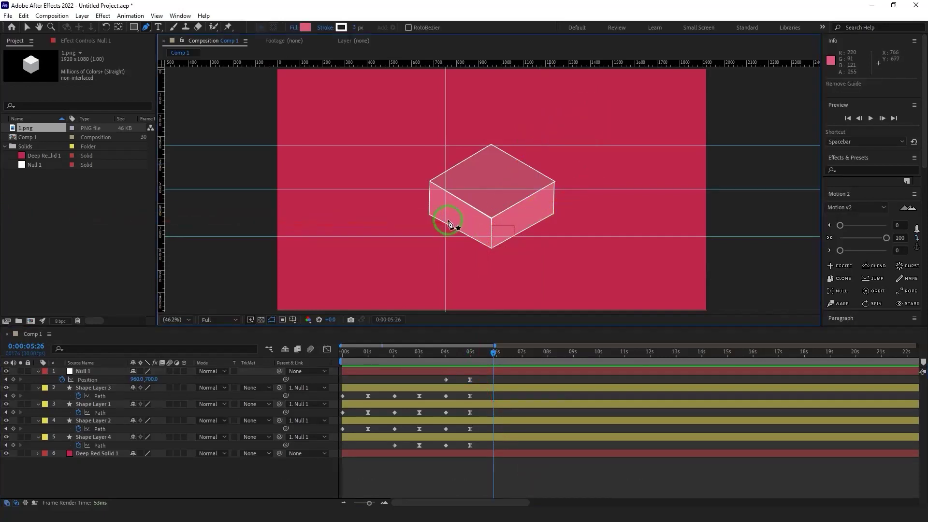
{"action": "left_click_drag", "start_coordinate": [445, 219], "coordinate": [2, 223]}
{"action": "left_click", "coordinate": [506, 234]}
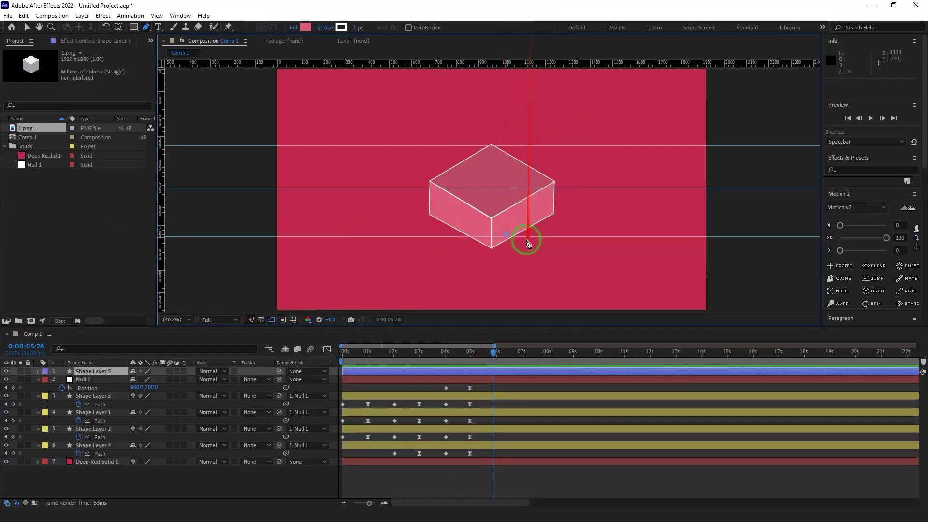
{"action": "left_click_drag", "start_coordinate": [533, 237], "coordinate": [506, 16]}
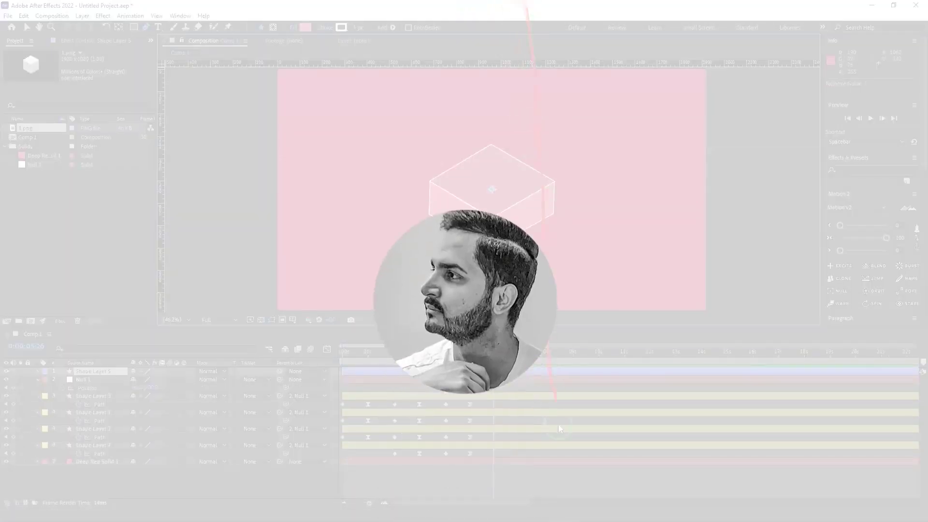
{"action": "left_click", "coordinate": [474, 481]}
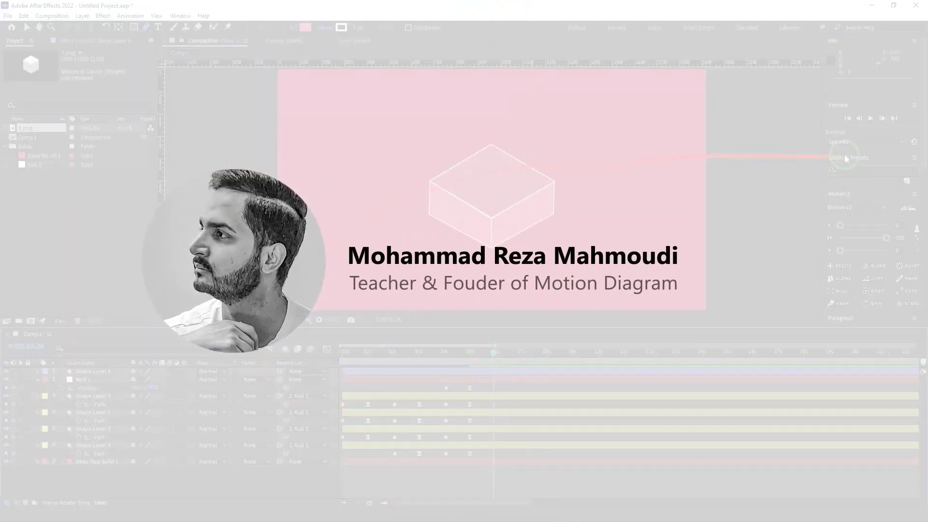